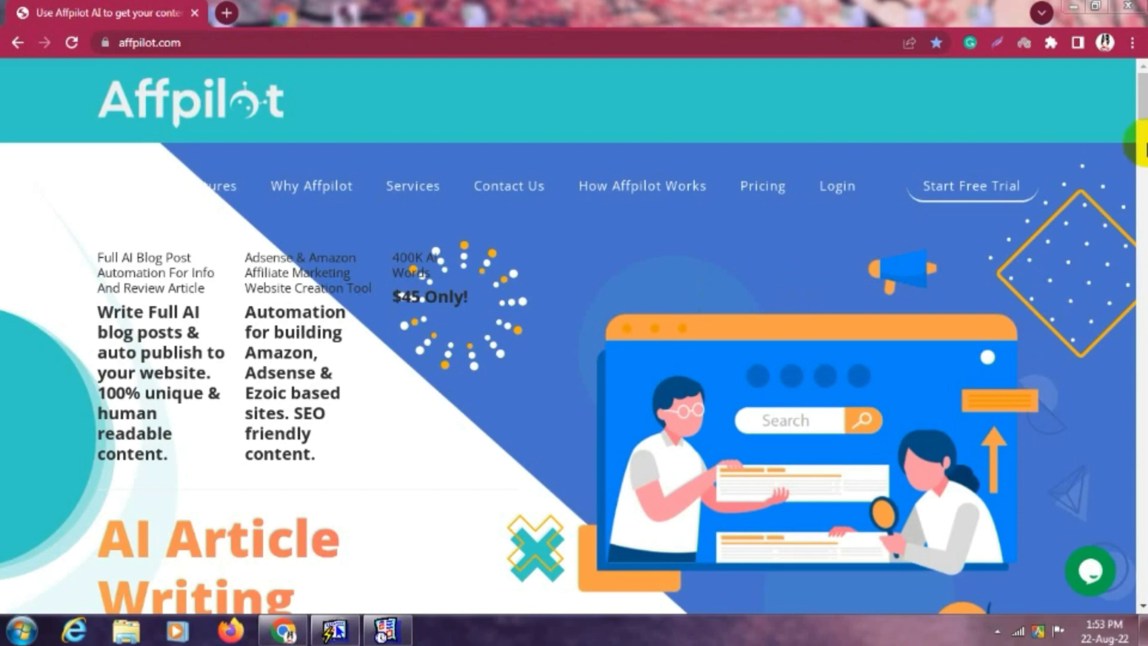
Scroll the landing page past the feature cards and Why Affpilot stats to the 70% Off pricing plans.
drag(1139, 116, 1141, 140)
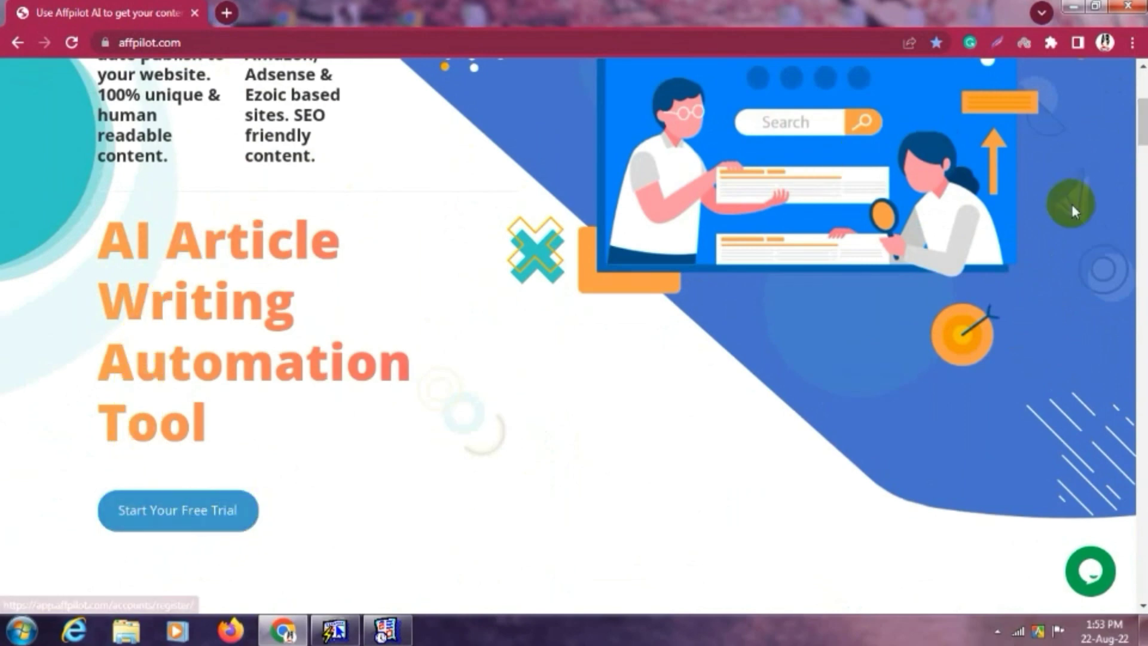
drag(1142, 123, 1141, 159)
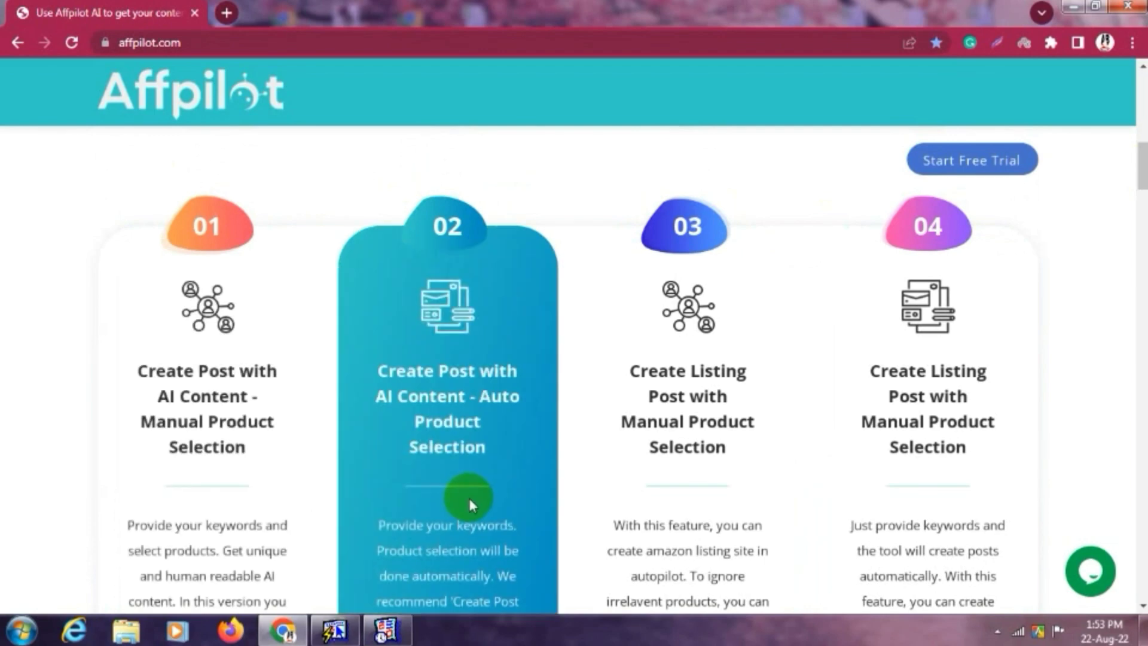
drag(1140, 166, 1137, 211)
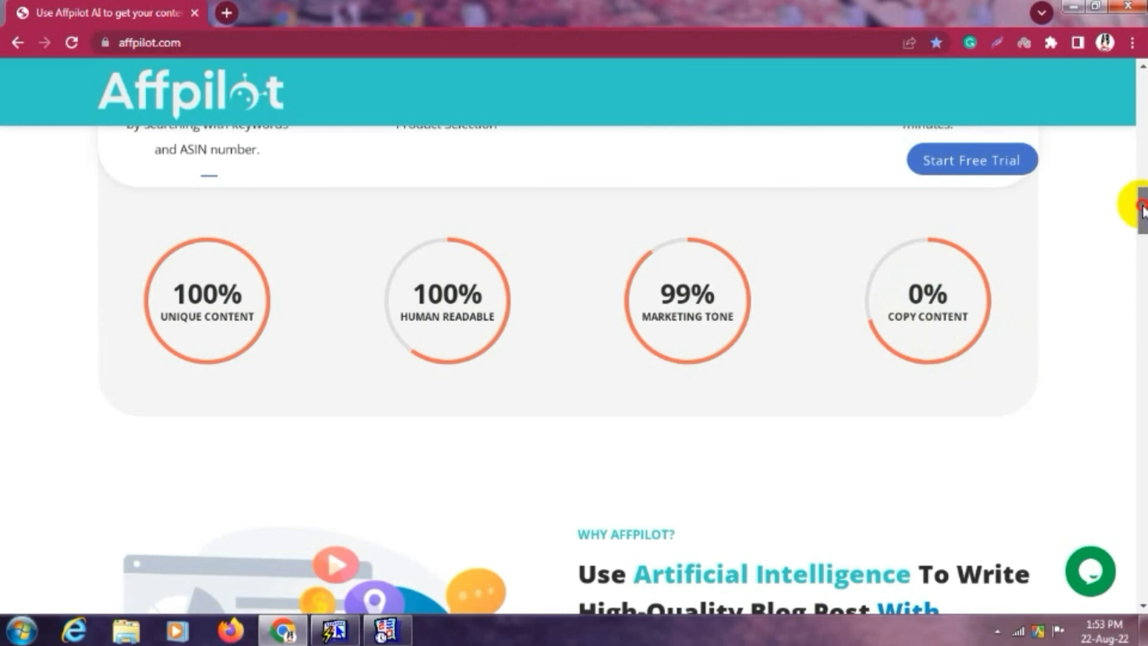
drag(1142, 209, 1138, 231)
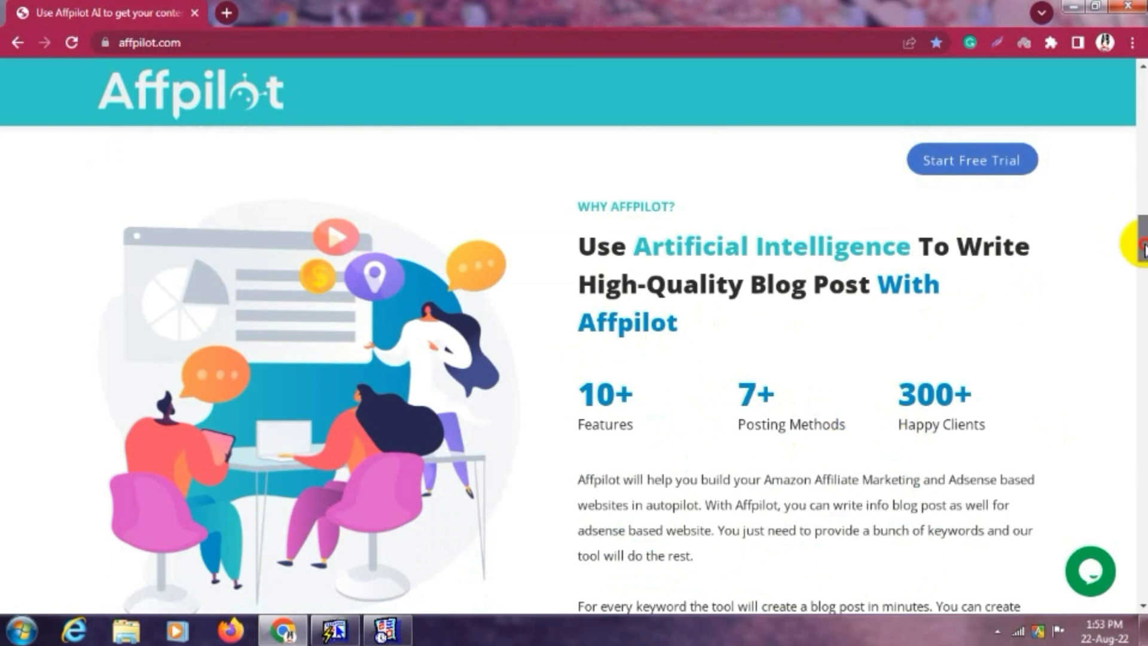
drag(1143, 246, 1141, 299)
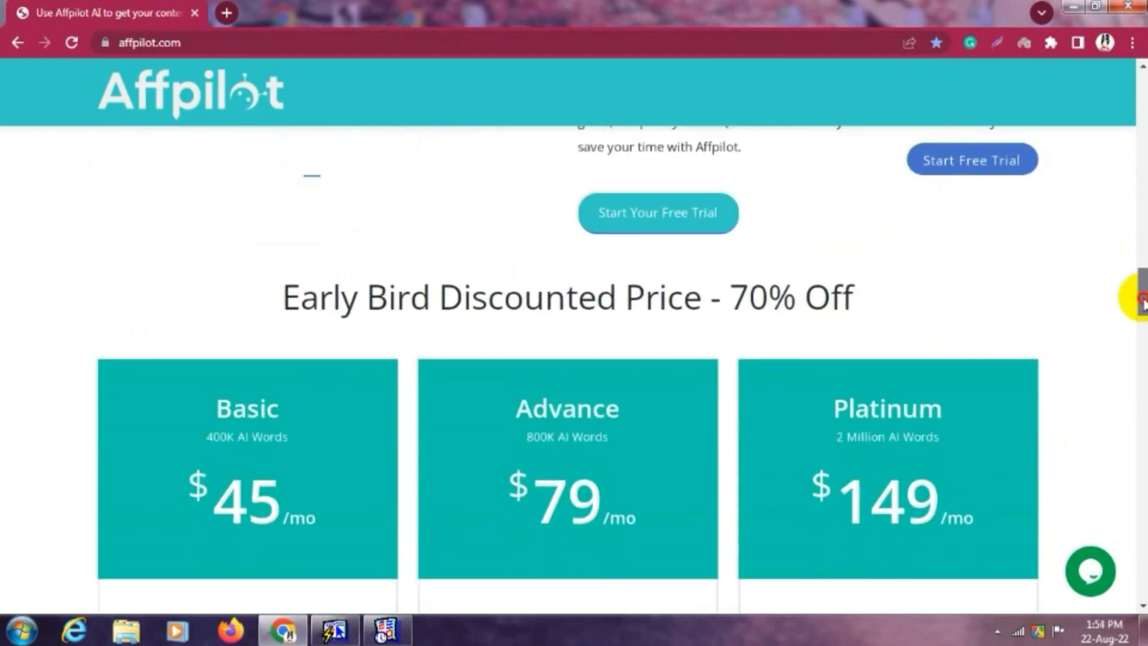
Review the Basic, Advance and Platinum Early Bird plans, then scroll on to Our Services.
mouse_move(1141, 299)
mouse_down()
mouse_move(1135, 312)
mouse_move(1135, 299)
mouse_up()
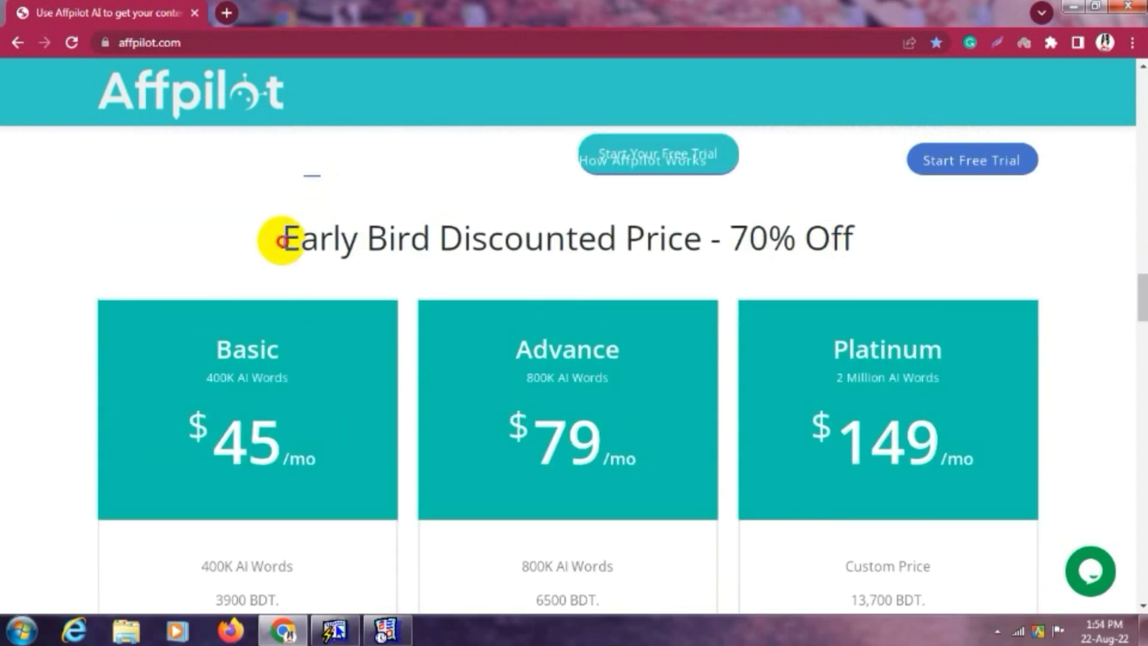
drag(286, 241, 854, 238)
click(853, 237)
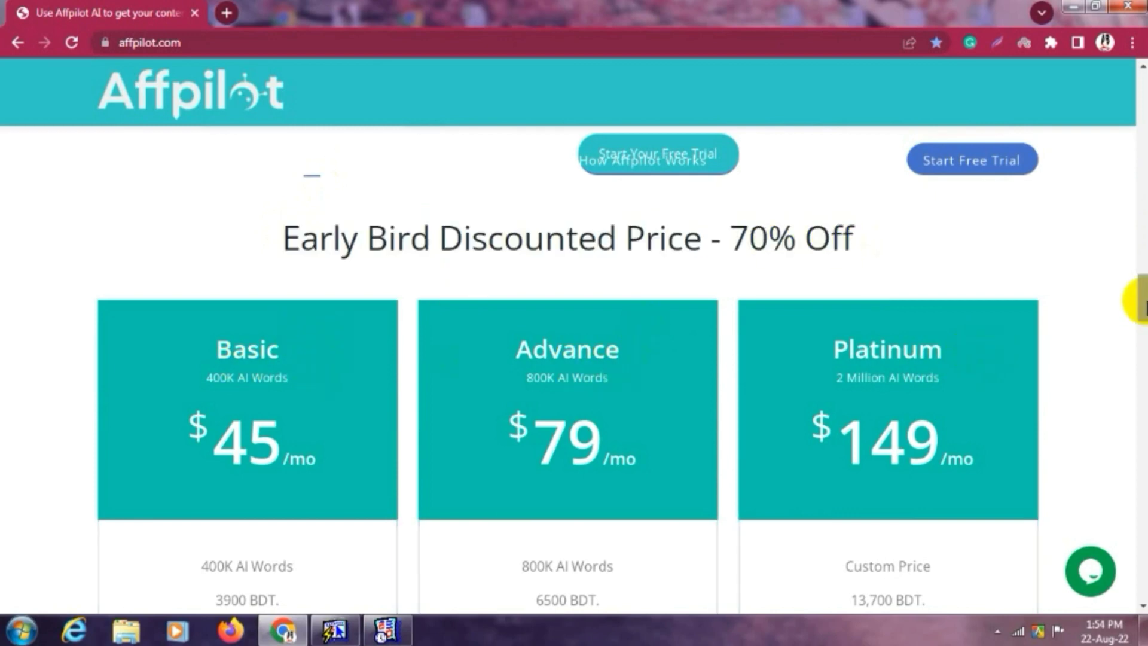
drag(1139, 299, 1135, 313)
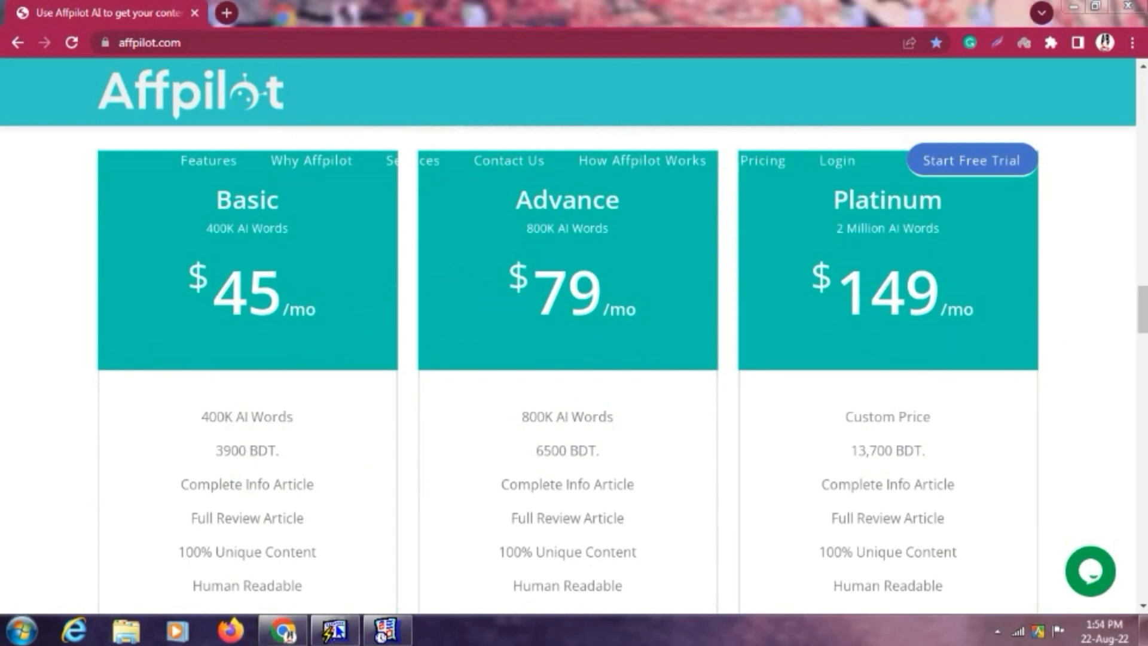
drag(1143, 340, 1128, 388)
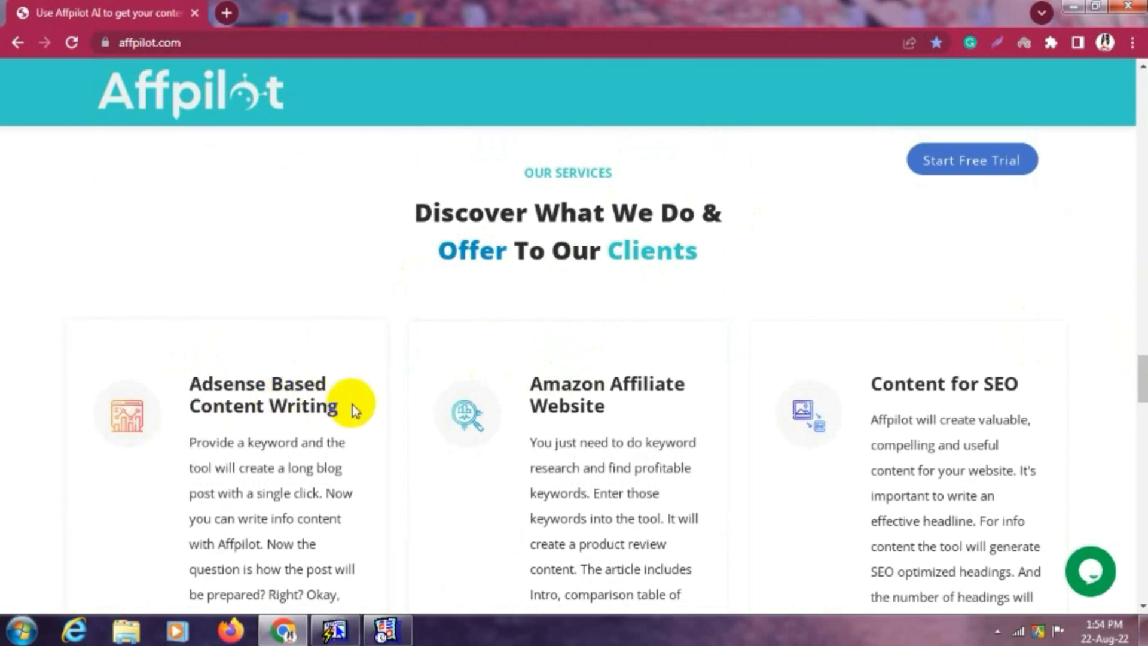
Read the Adsense, Amazon Affiliate and Content for SEO service cards, then scroll to Discover More Features.
scroll(1141, 380, down, 3)
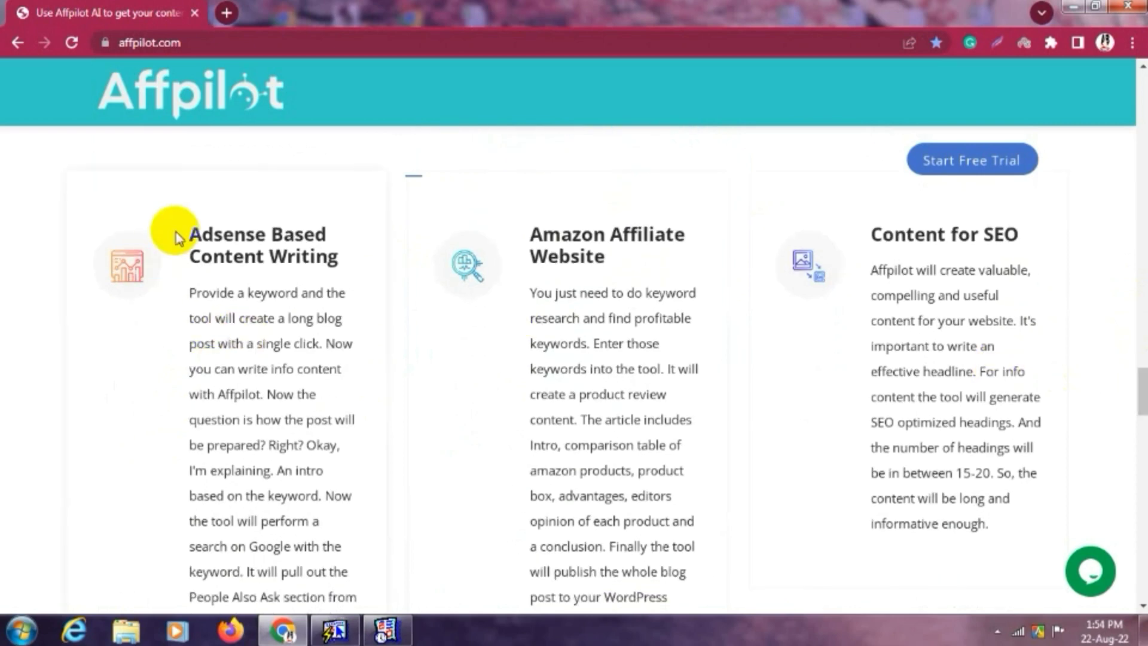
drag(190, 233, 367, 270)
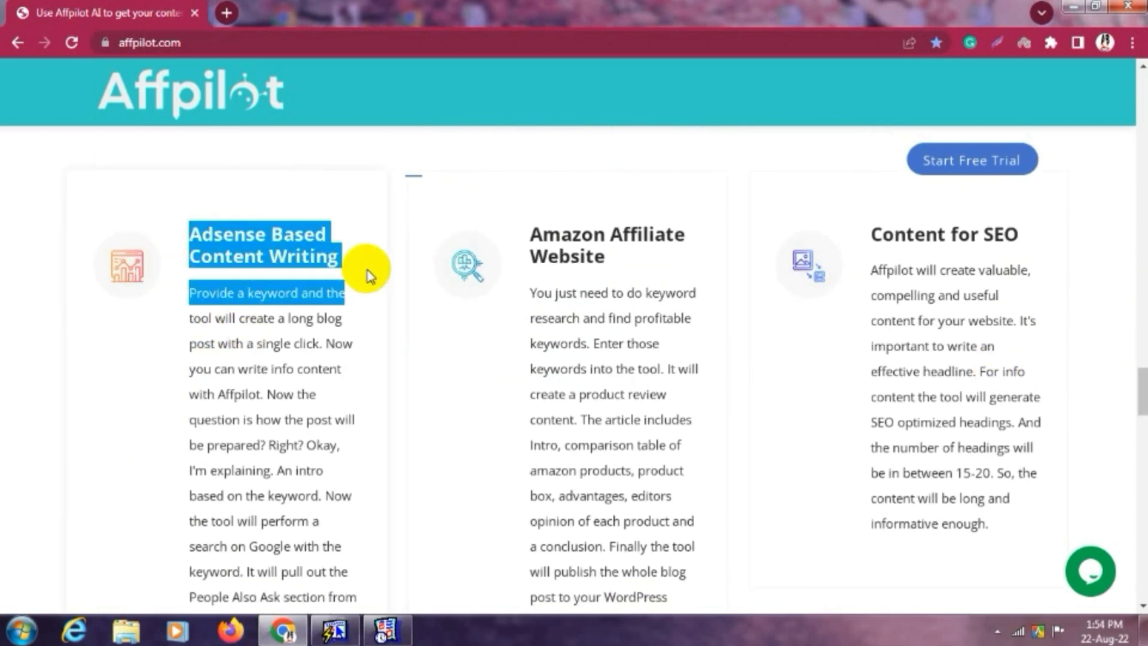
click(297, 280)
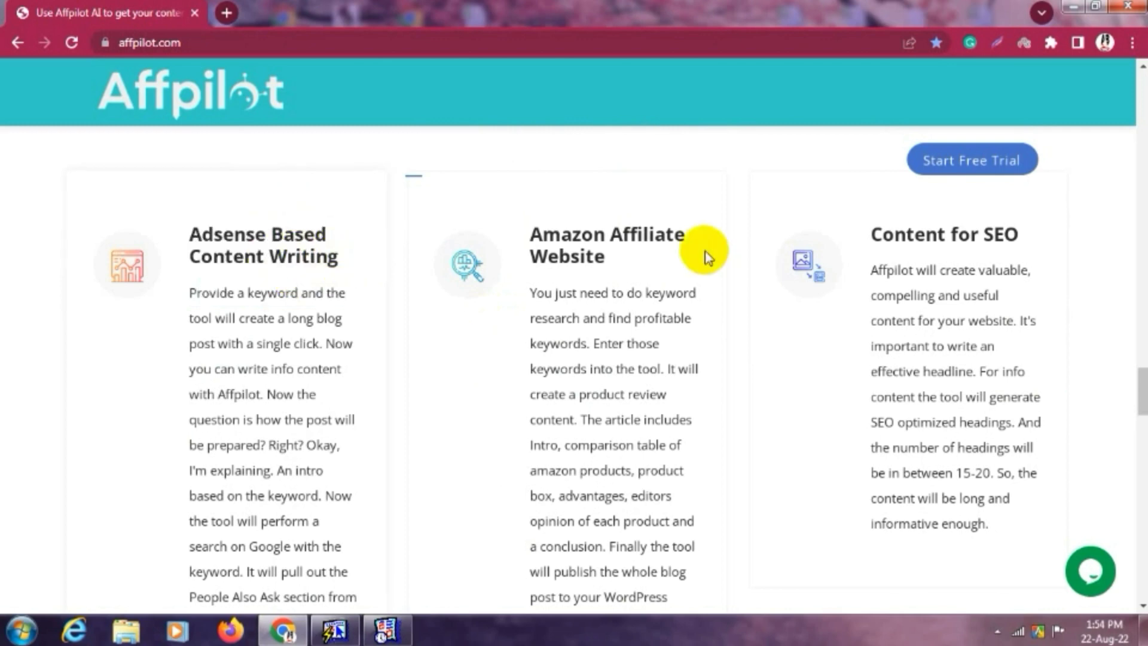
drag(537, 236, 618, 293)
click(560, 263)
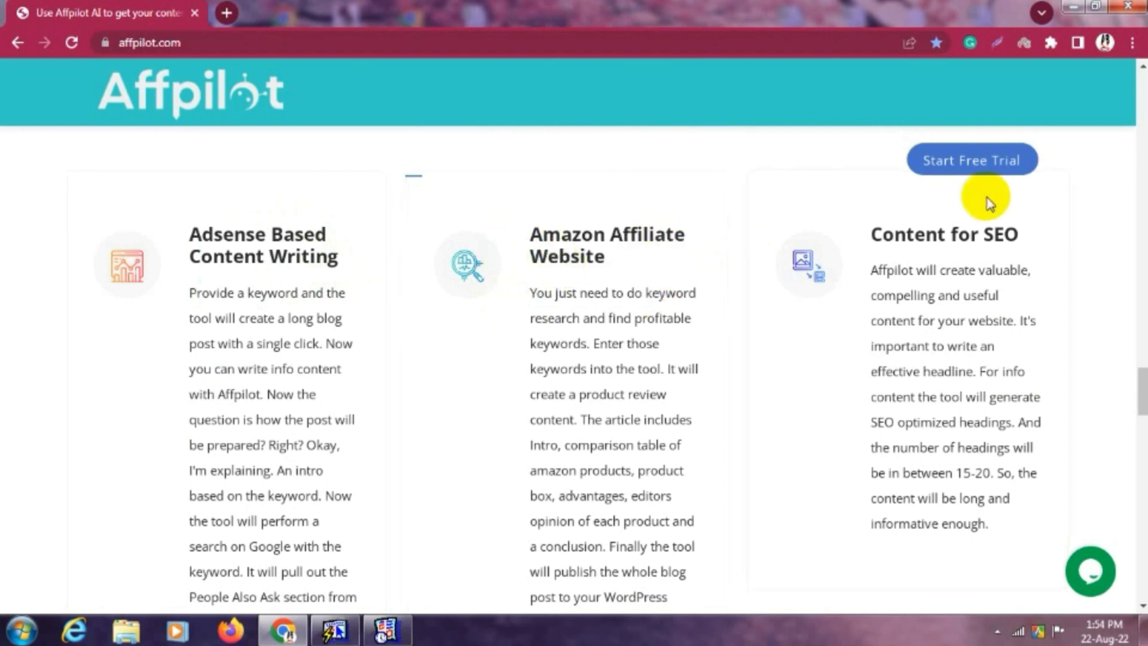
drag(844, 239, 1055, 249)
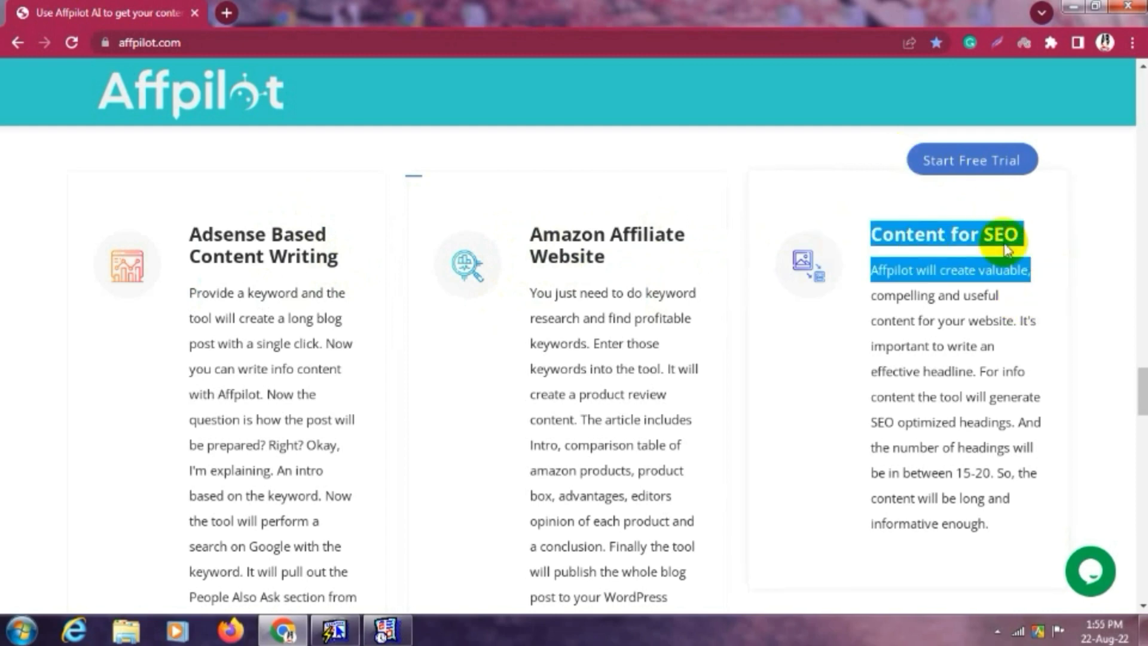
click(886, 287)
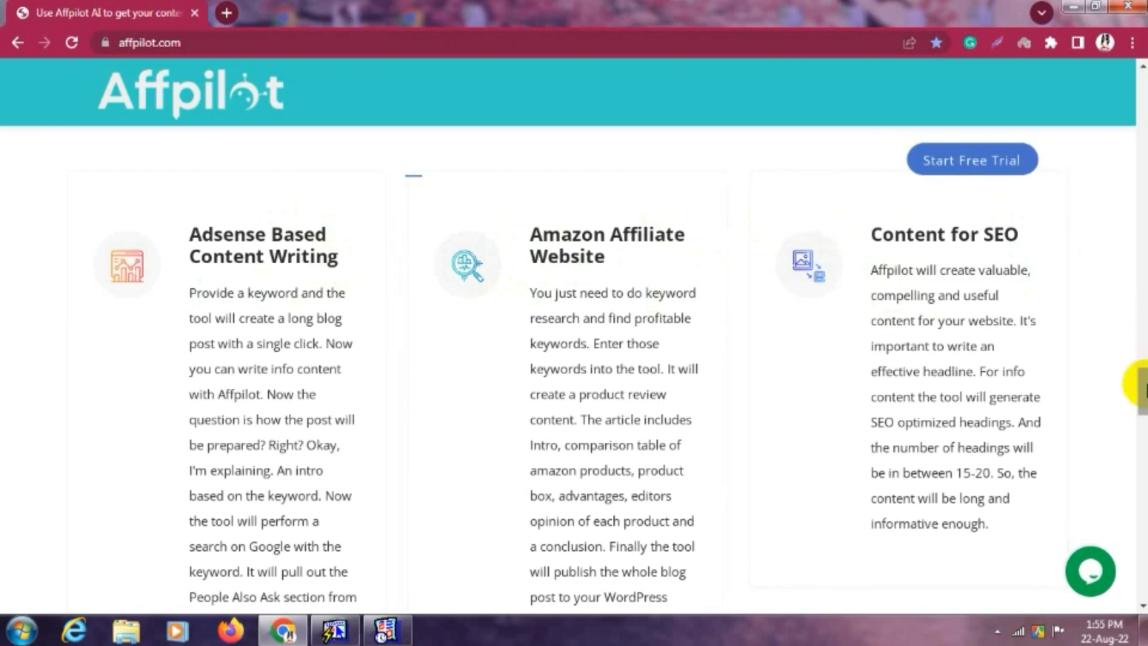
drag(1145, 385, 1142, 432)
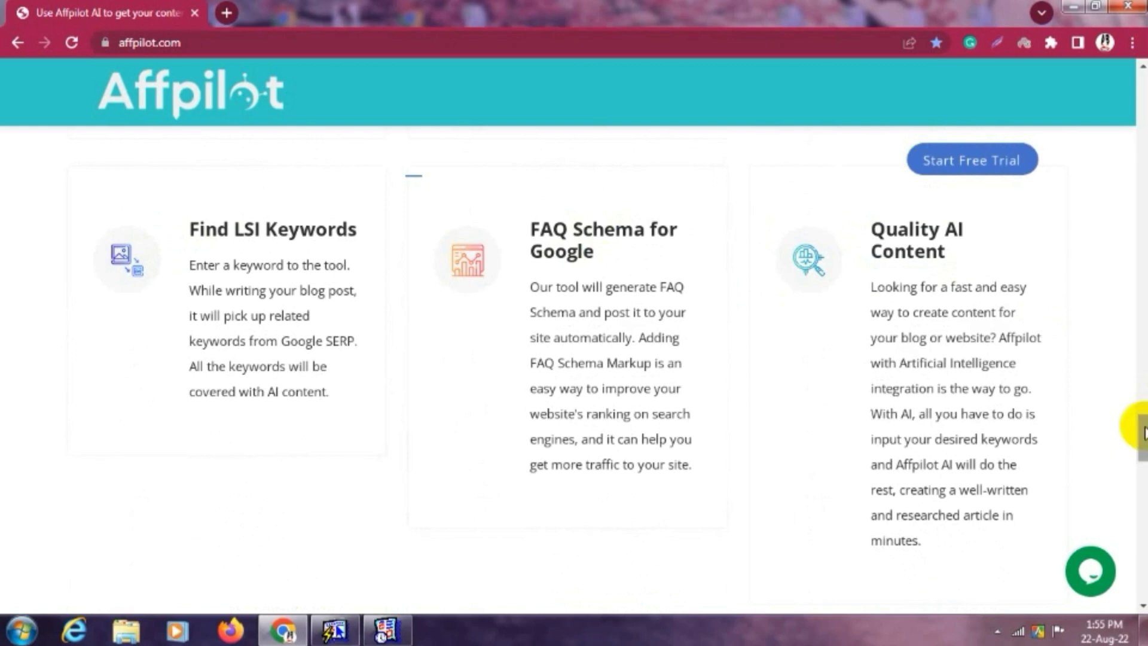
drag(1142, 431, 1141, 477)
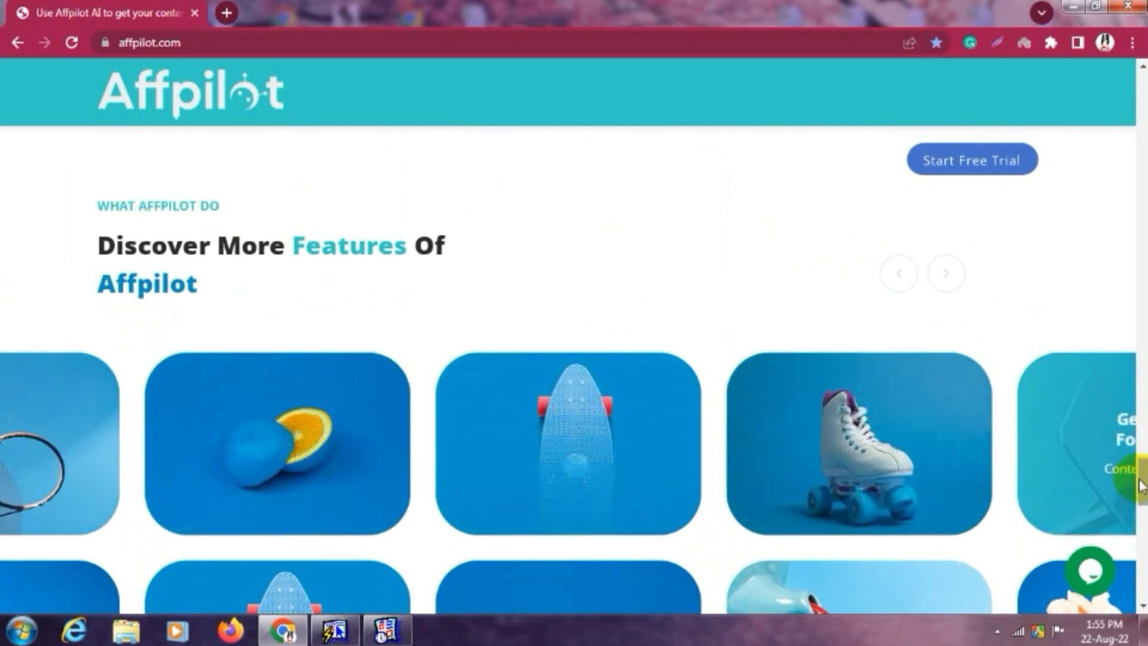
Scroll down to the Get In Touch contact form, then return to the AI Article Writing hero.
scroll(1130, 485, down, 5)
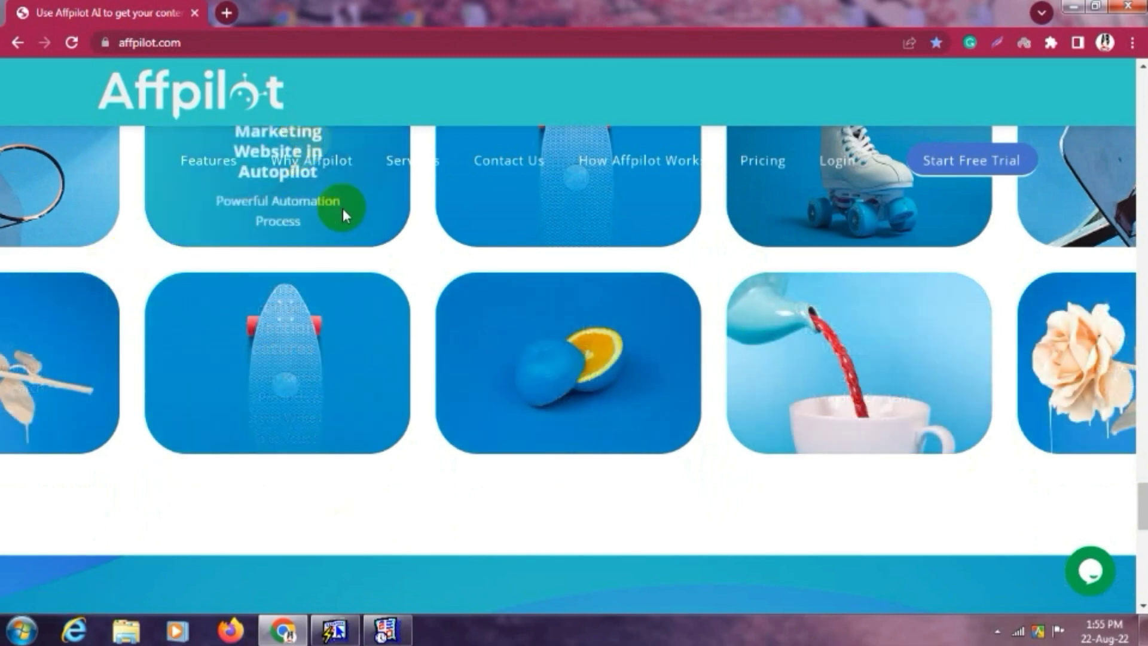
scroll(1142, 500, down, 1)
drag(1142, 499, 1141, 536)
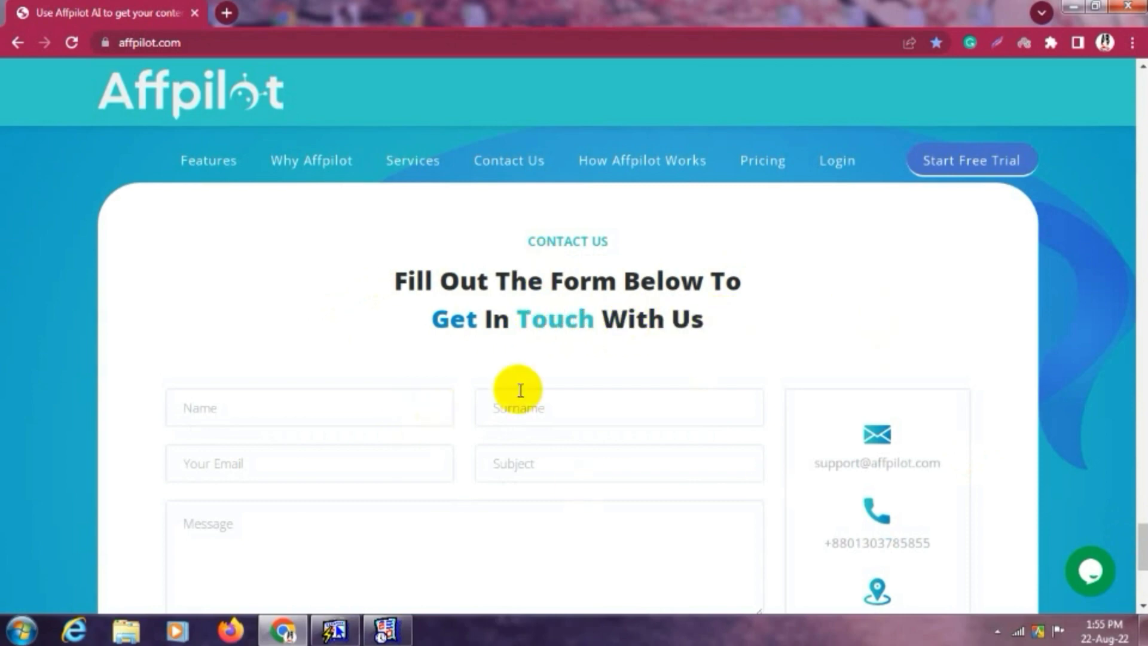
drag(1140, 535, 1142, 553)
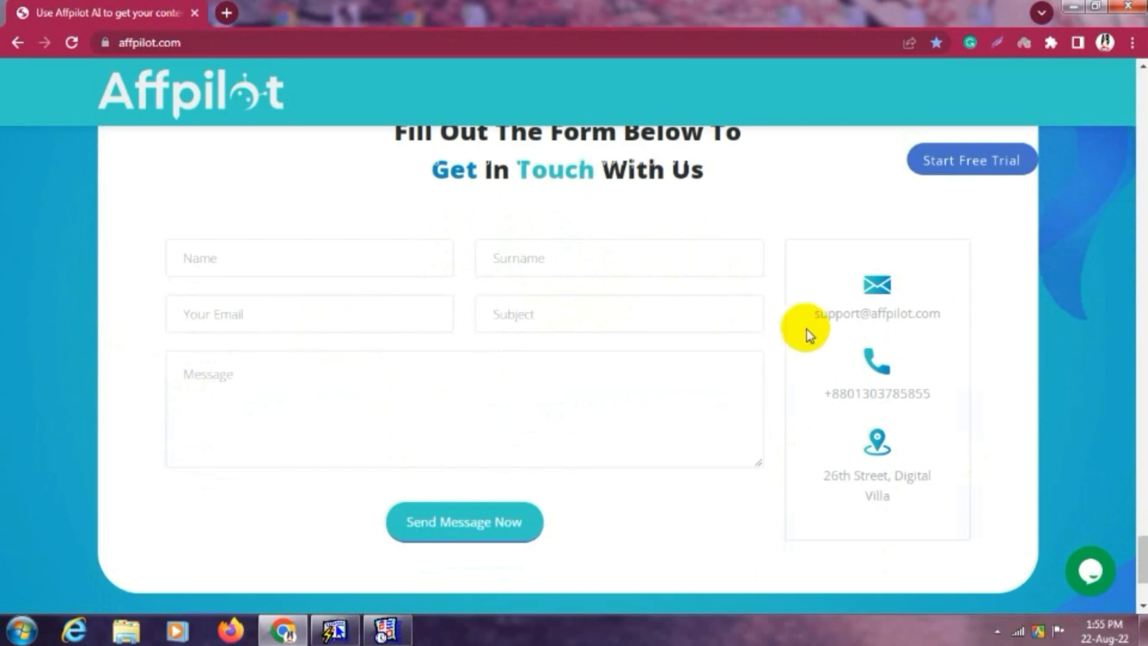
drag(813, 317, 954, 315)
drag(1143, 557, 1145, 33)
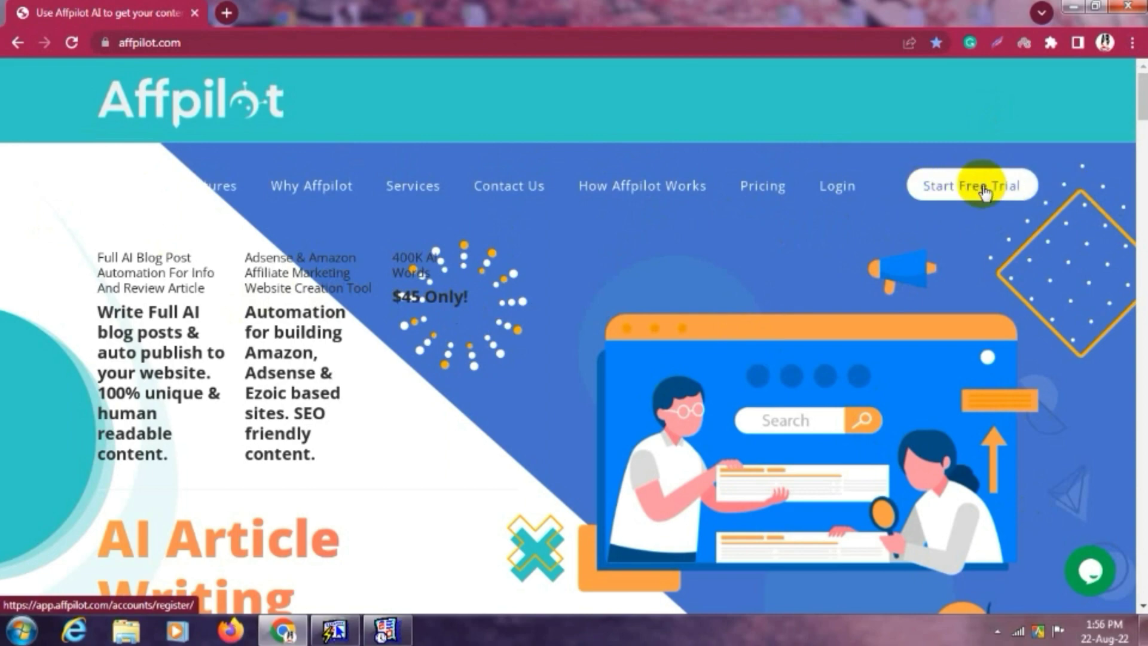
scroll(558, 328, down, 7)
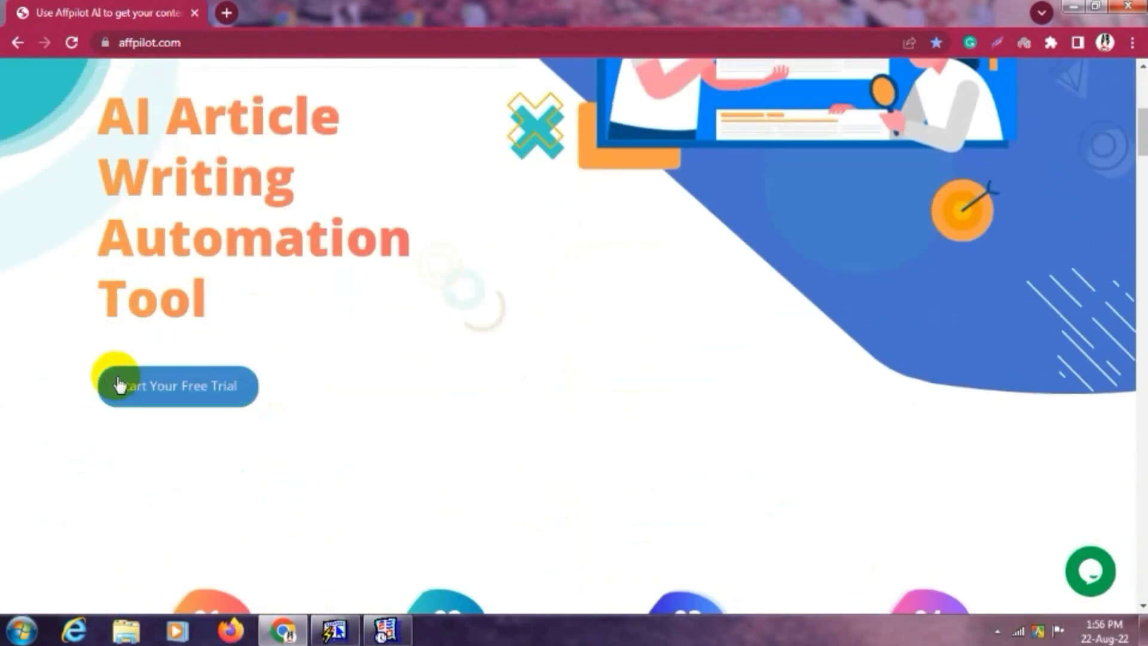
Start the free trial sign-up, fill the full name from autofill and enter a username.
click(202, 399)
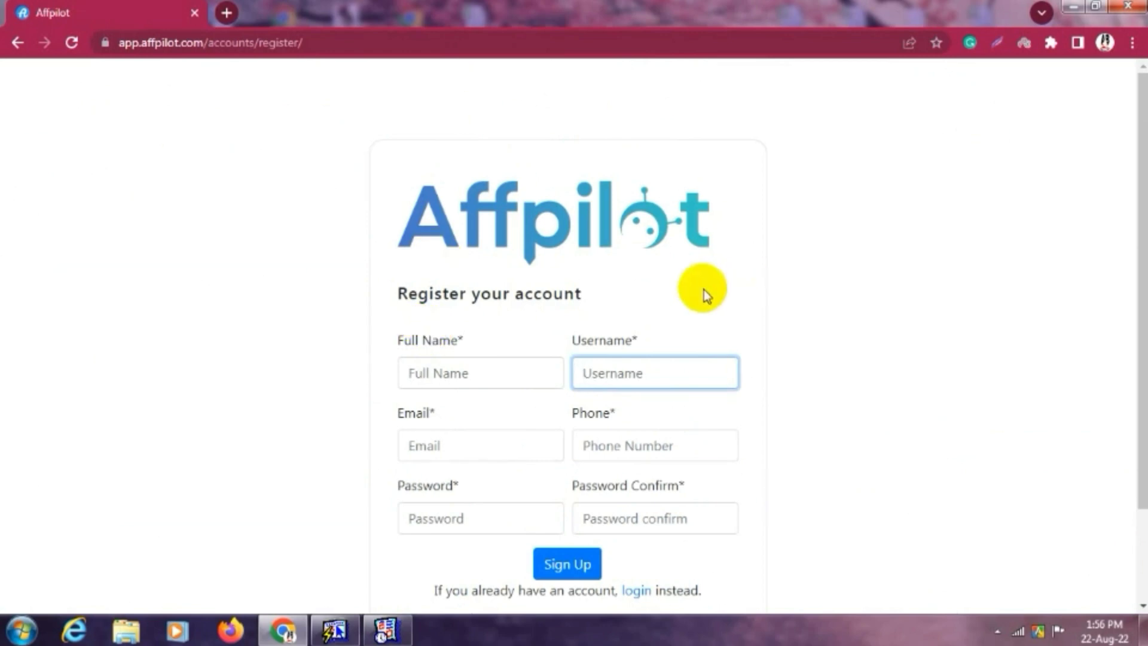
scroll(522, 331, down, 2)
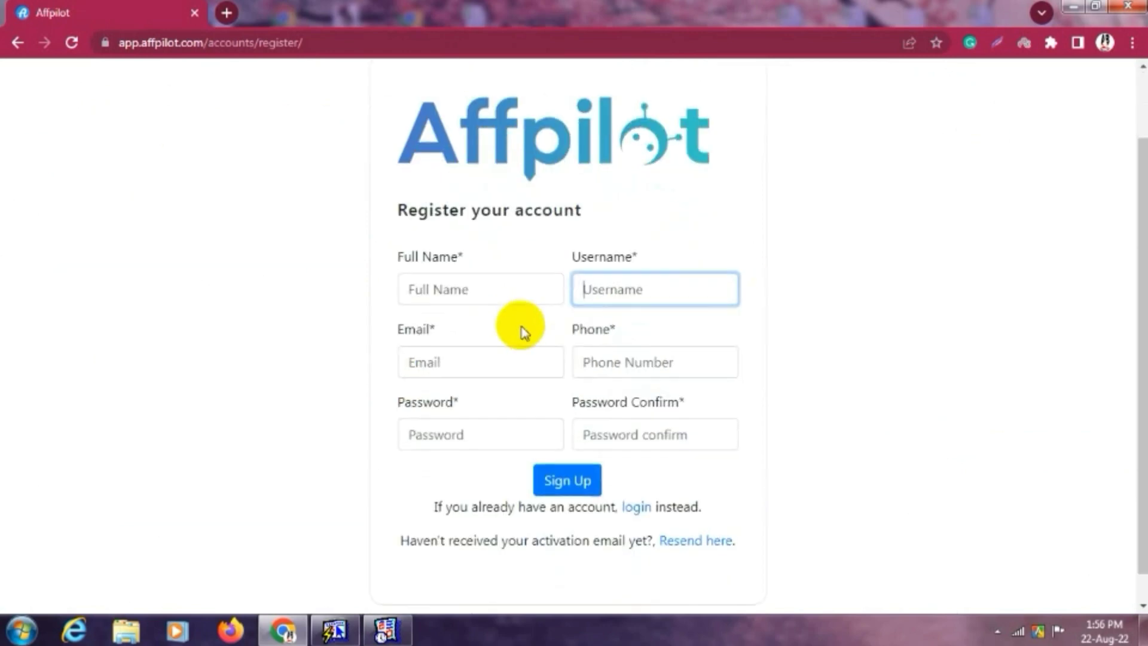
click(472, 294)
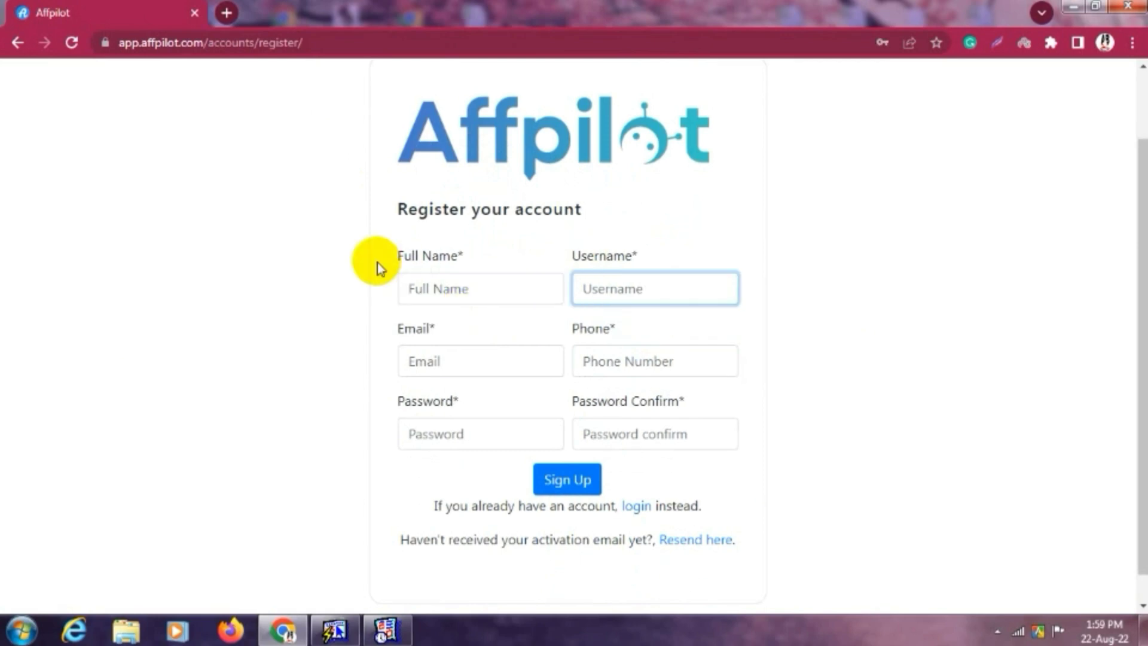
click(427, 287)
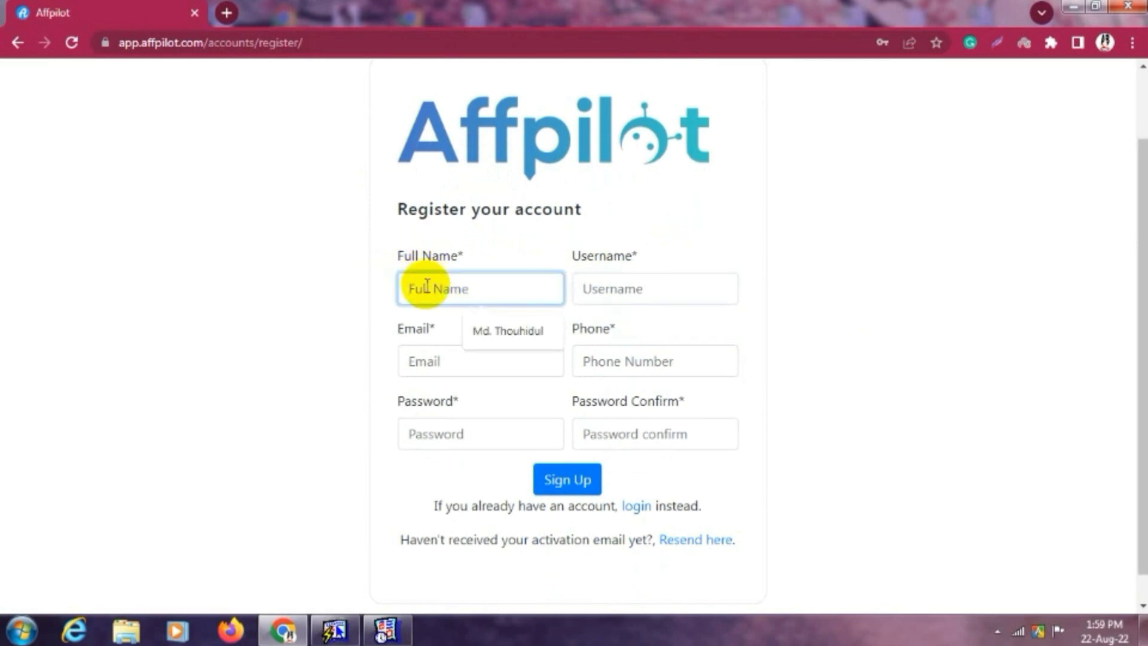
click(507, 332)
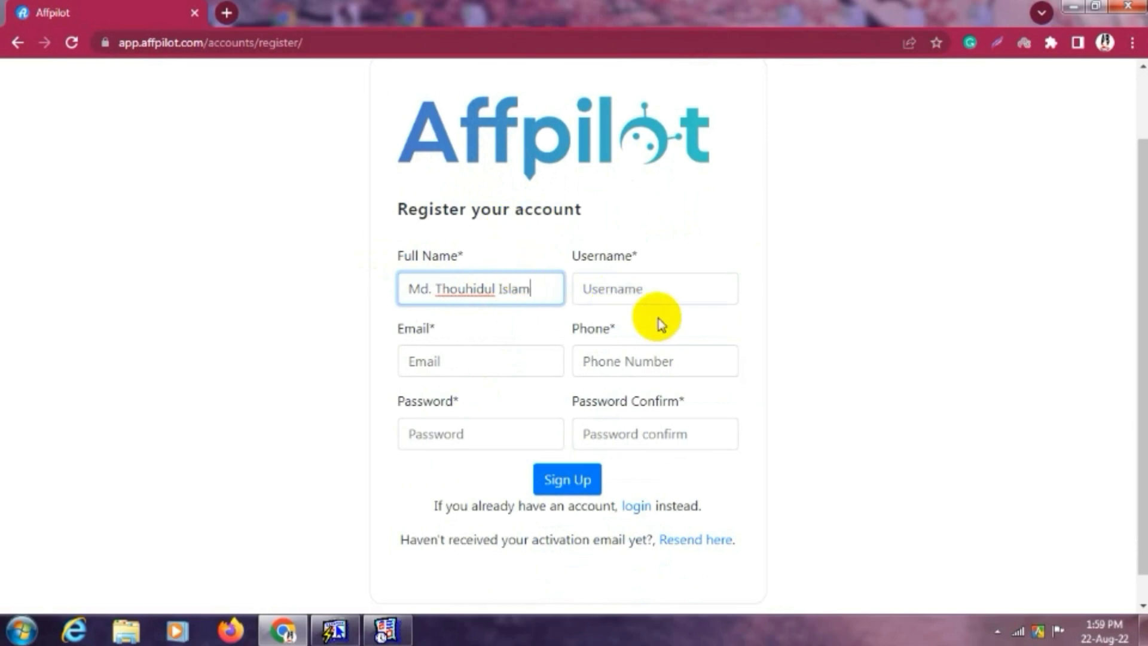
click(620, 290)
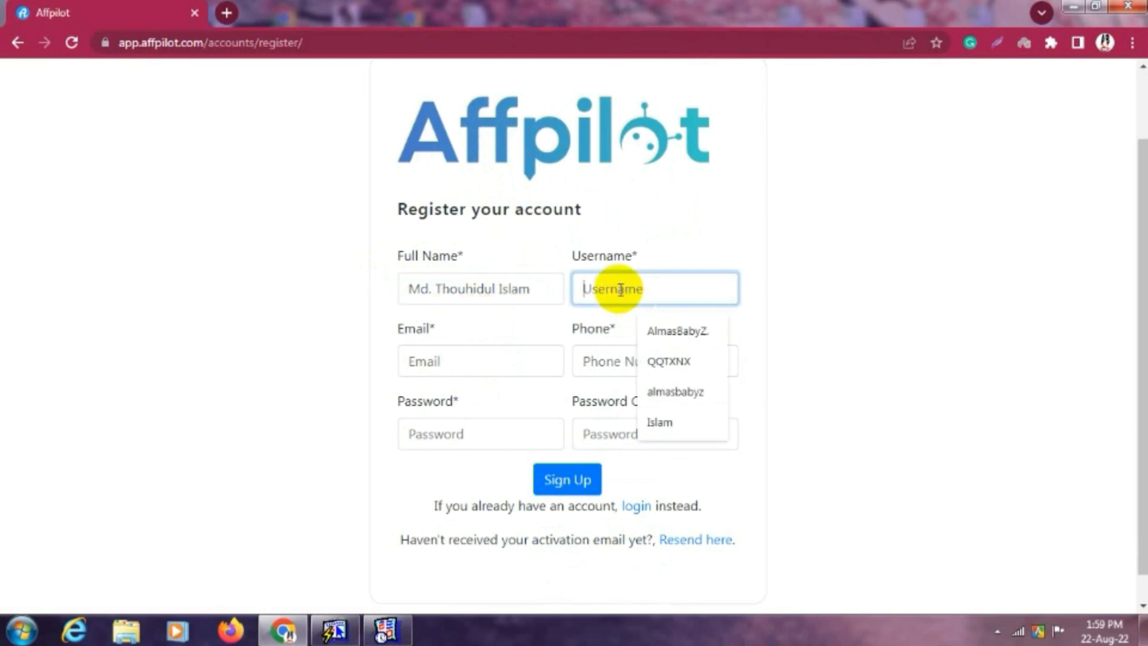
text(Tawhid7M)
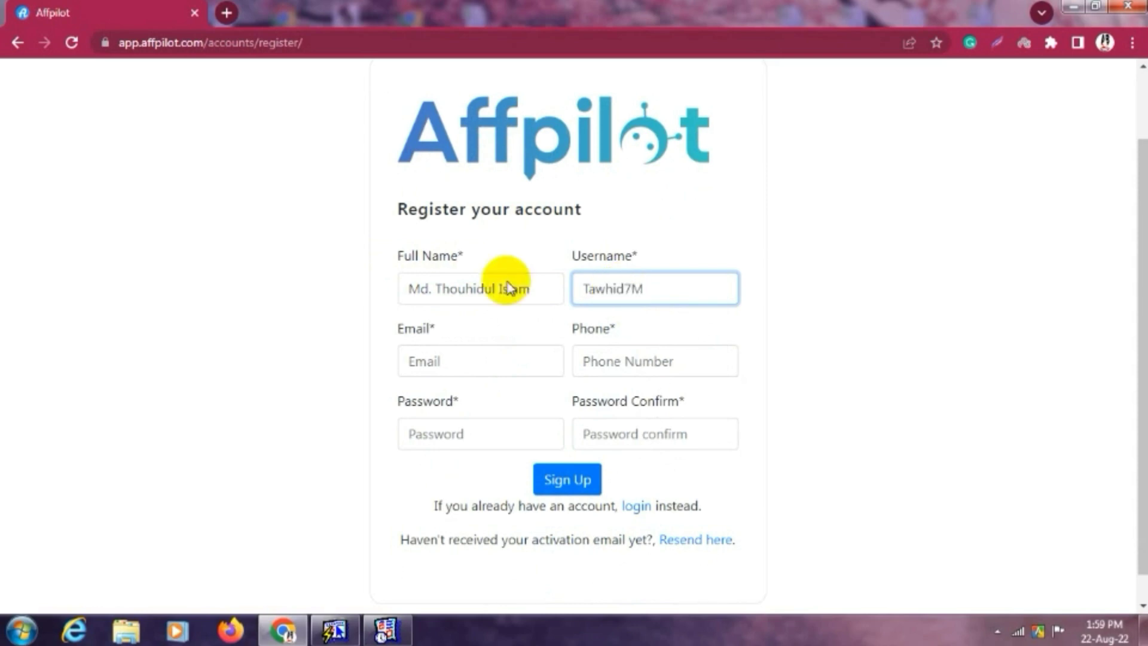
Fill in the saved email and phone number, then enter and confirm the account password.
click(481, 367)
click(494, 433)
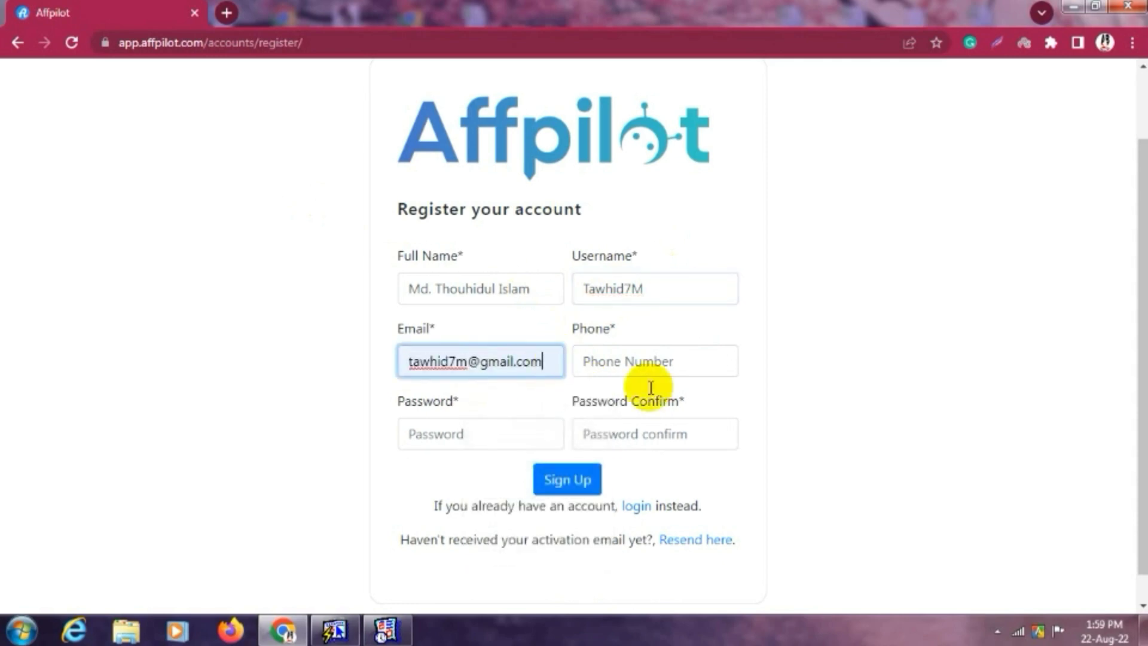
click(607, 361)
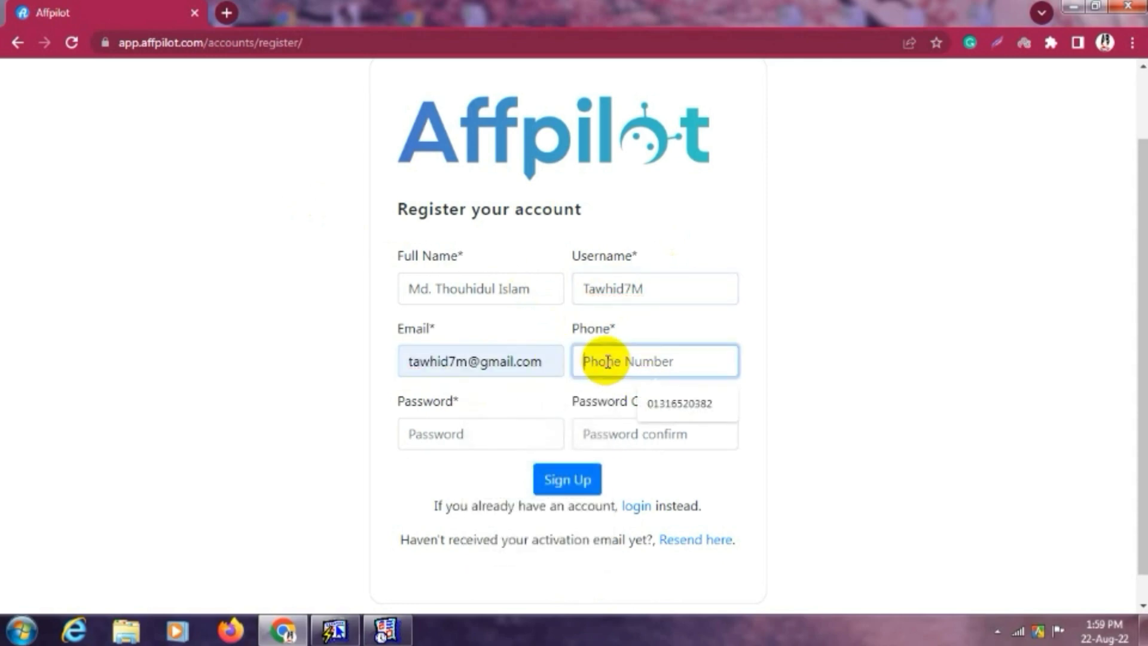
click(675, 405)
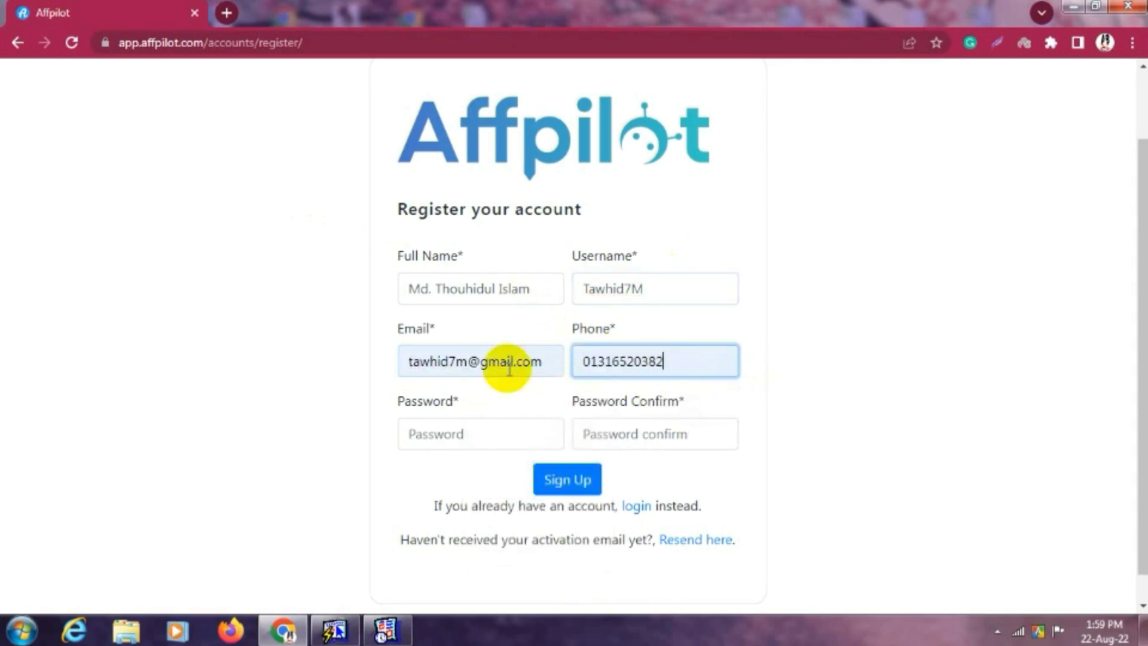
click(484, 438)
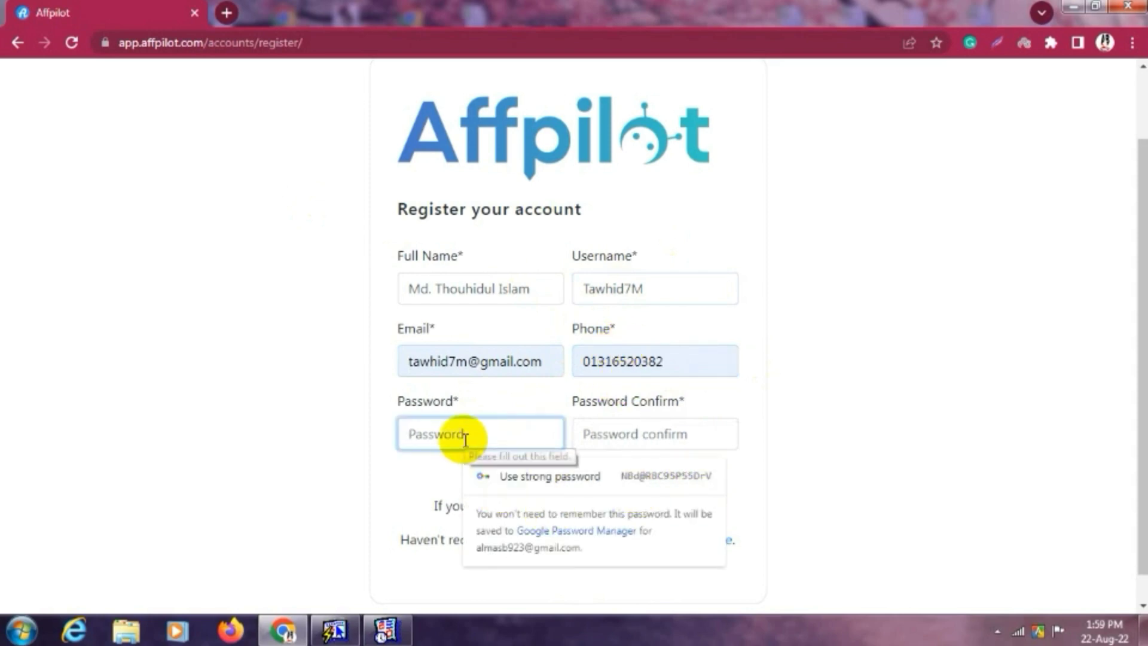
text(T)
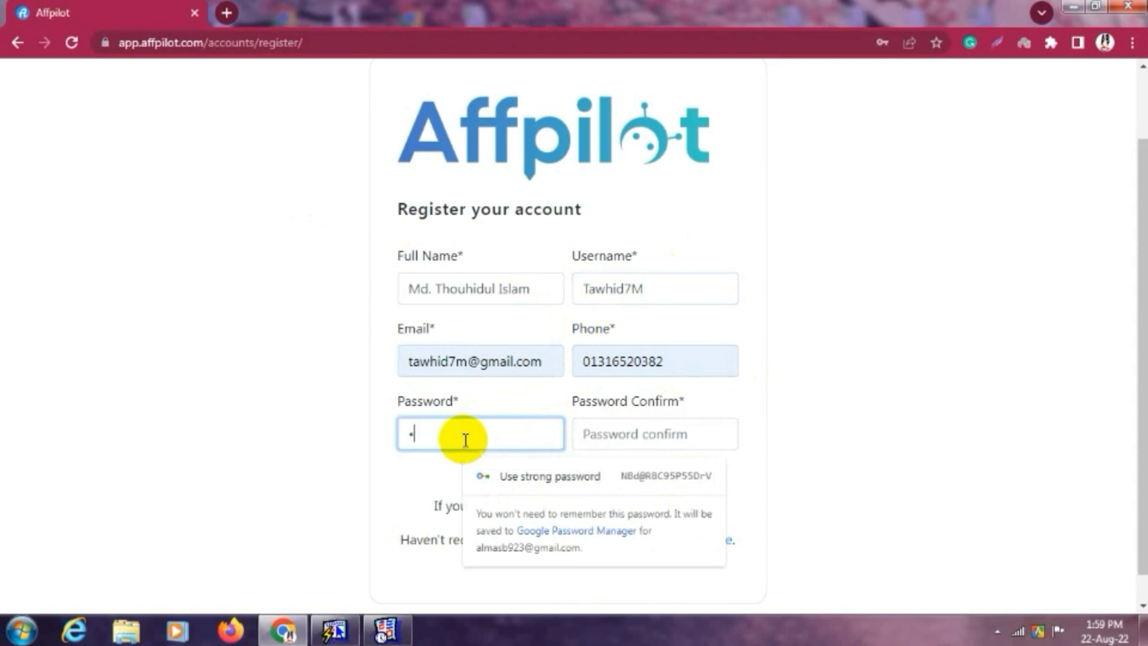
text(•••••••)
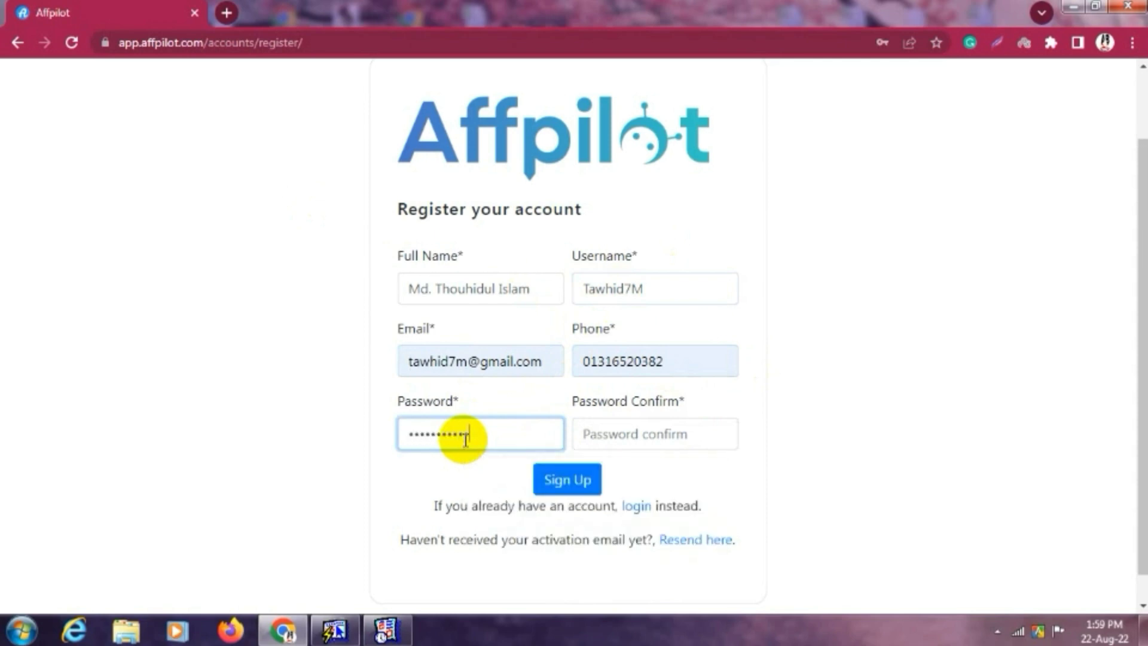
click(591, 432)
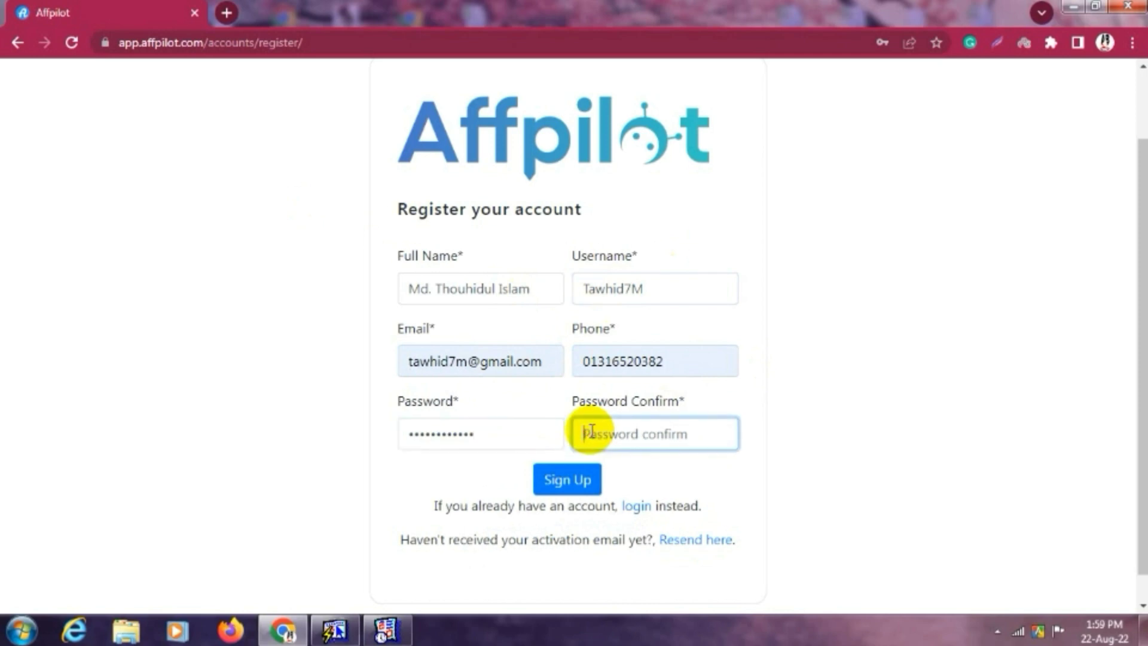
text(••••••)
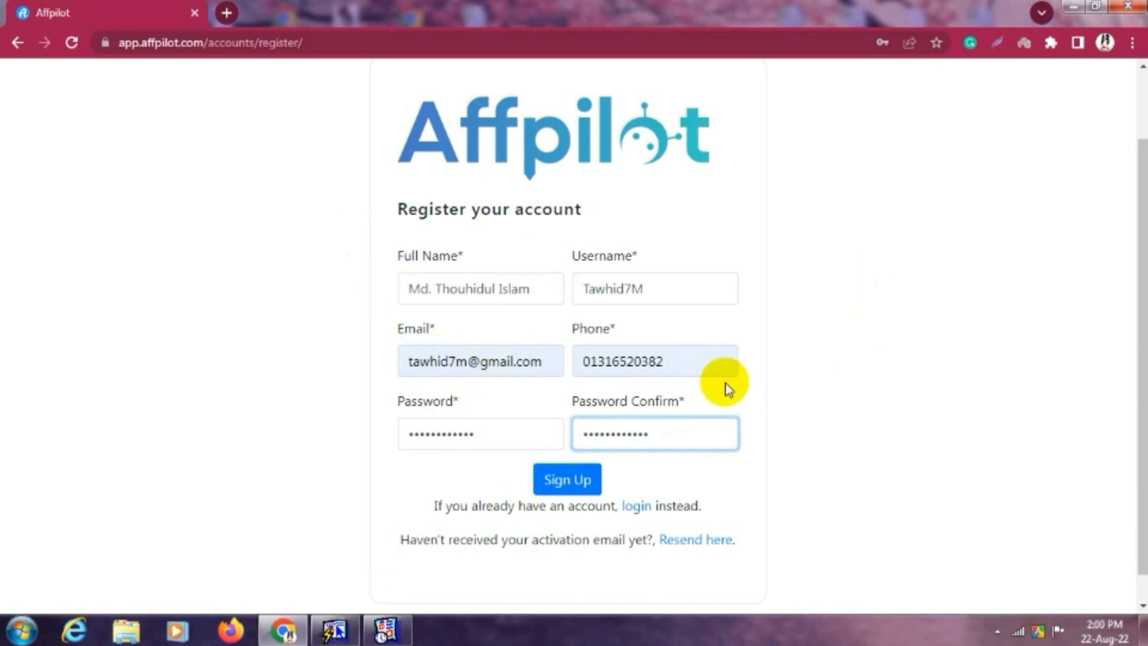
Submit the Sign Up form, decline Chrome's password save, and read the registration success message.
click(583, 488)
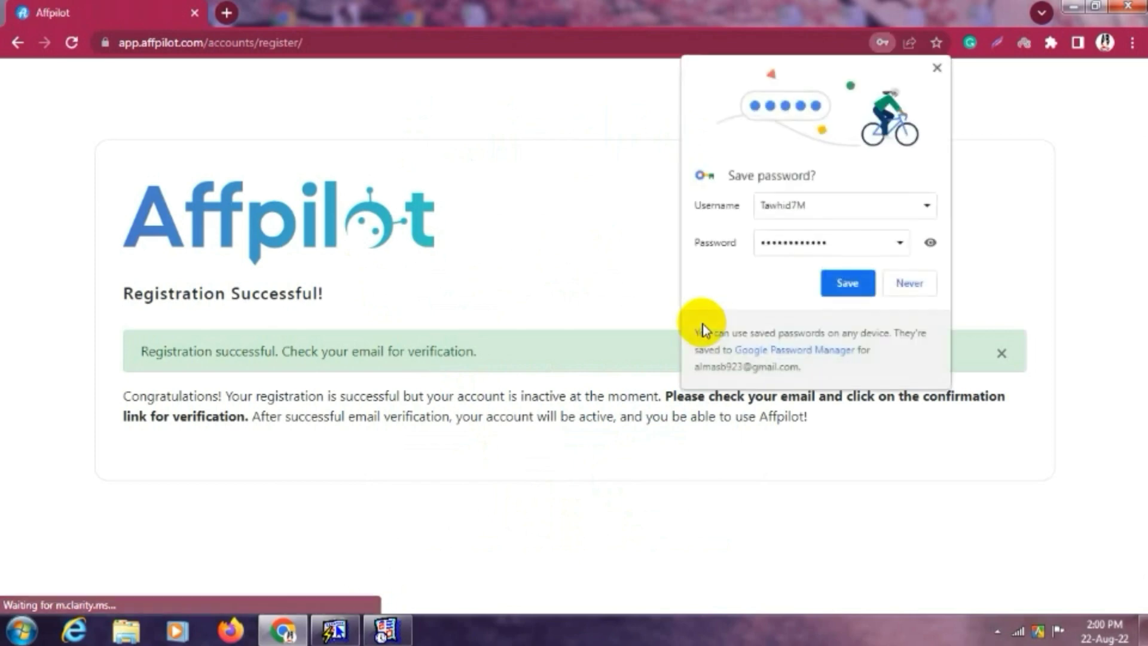
click(908, 289)
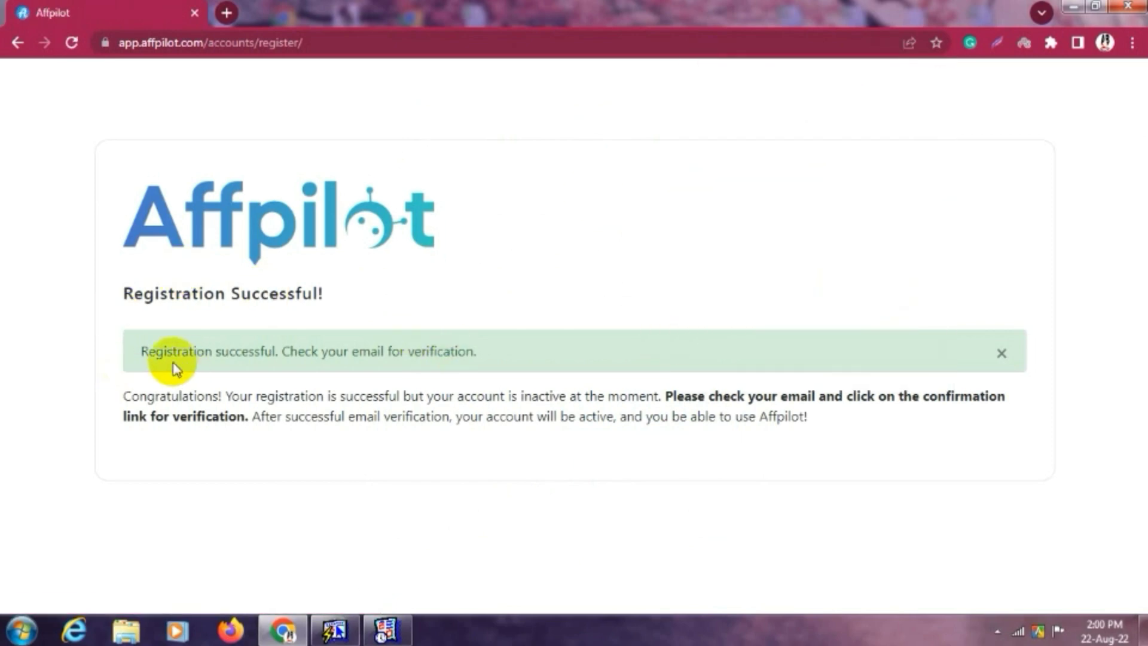
drag(147, 351, 339, 357)
click(384, 351)
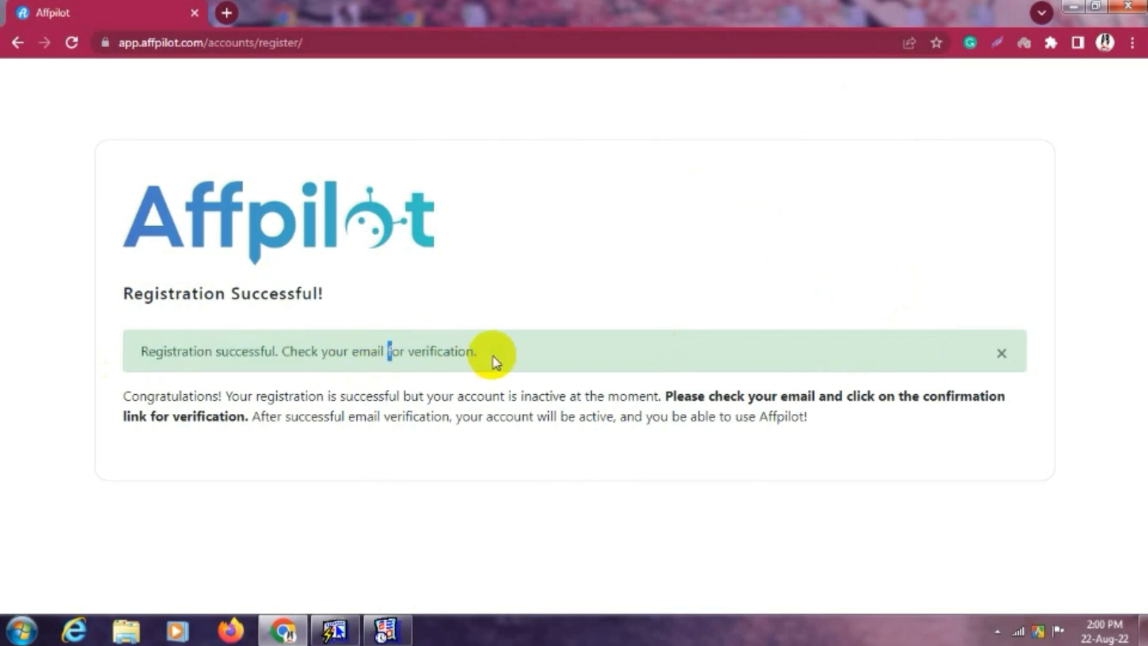
drag(494, 359, 124, 352)
click(495, 309)
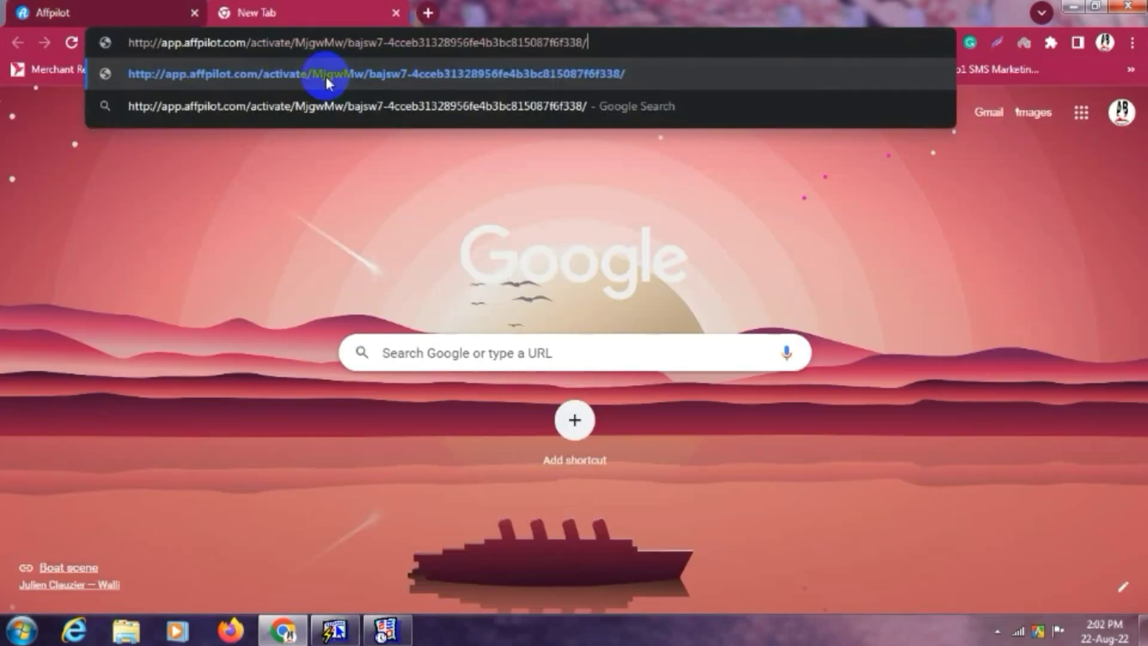
Open the account activation link, then log in with the new username and password.
click(328, 77)
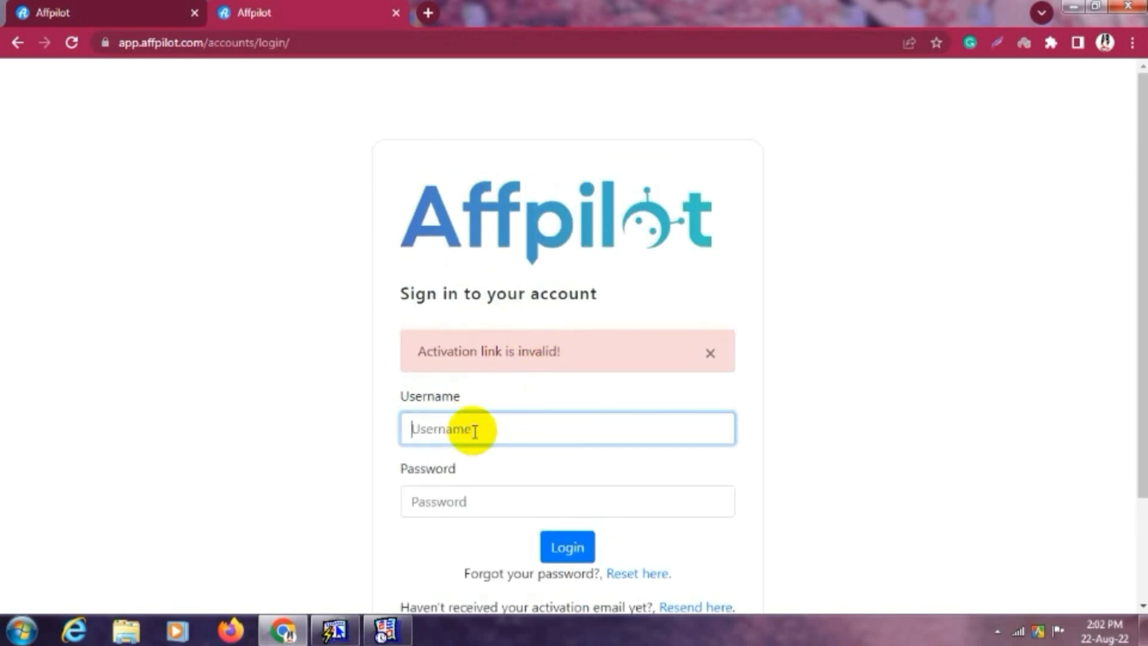
text(t)
key(BackSpace)
text(Tawhid7M)
click(460, 513)
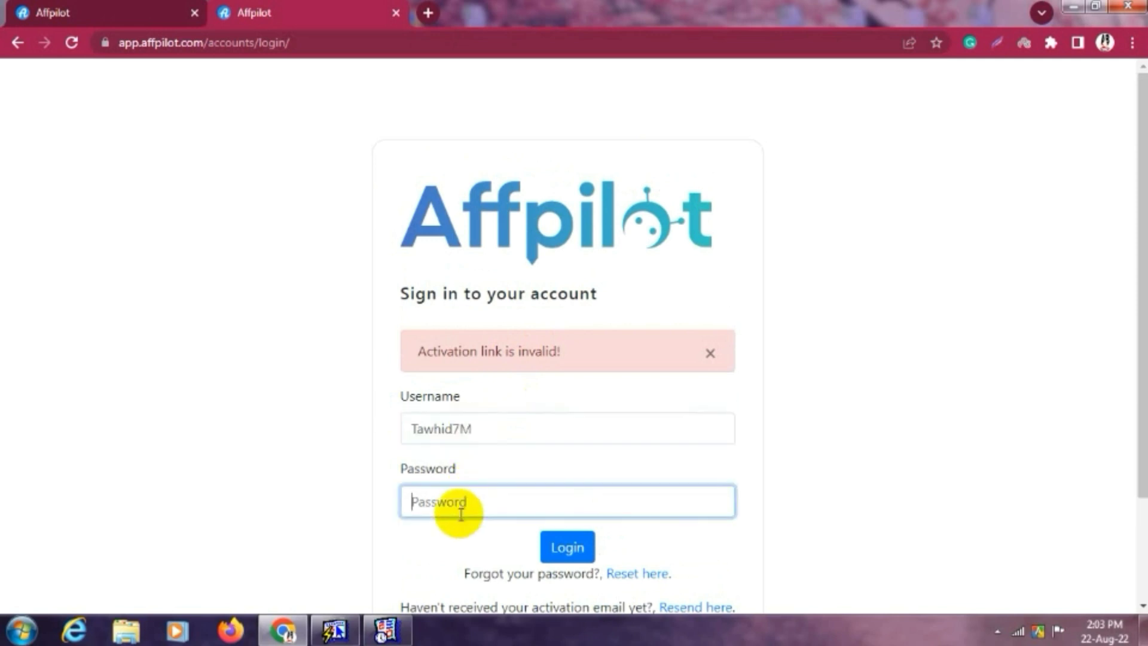
text(••)
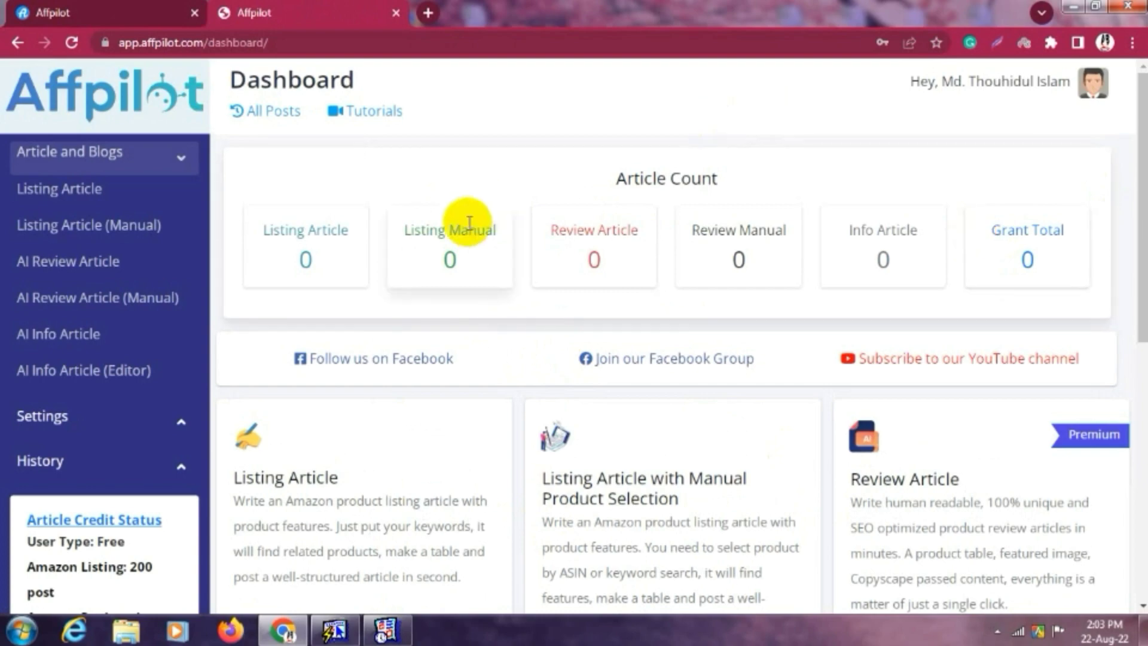
Scroll through the dashboard's article-type cards and the sidebar's Article Credit Status box.
scroll(623, 353, down, 6)
scroll(633, 275, down, 1)
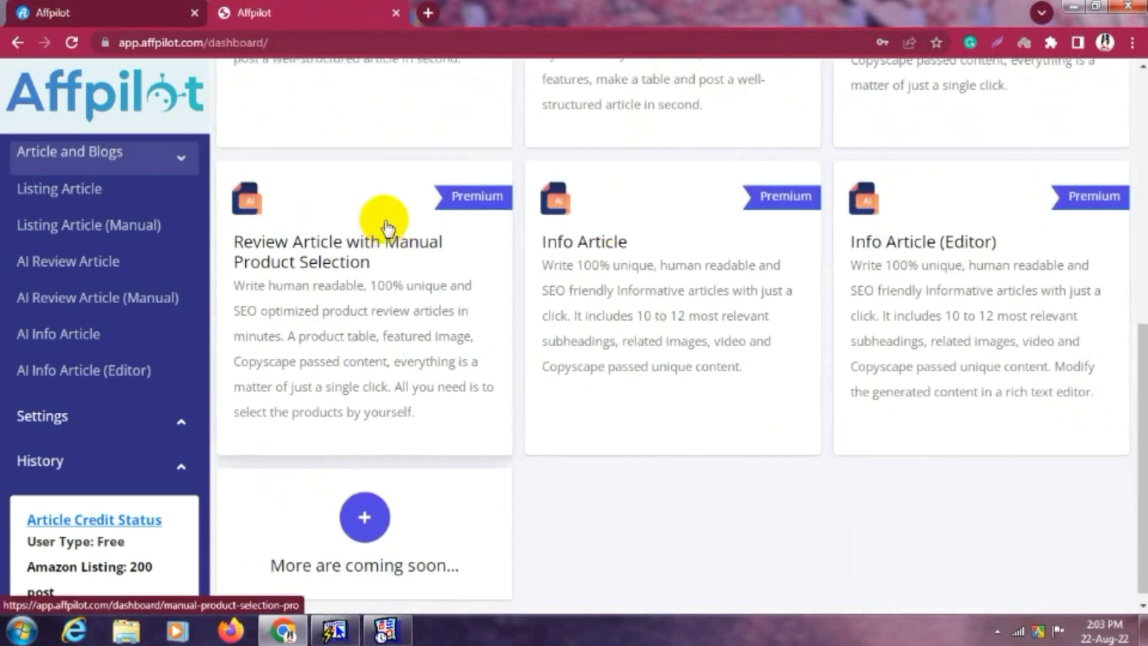
scroll(657, 239, up, 7)
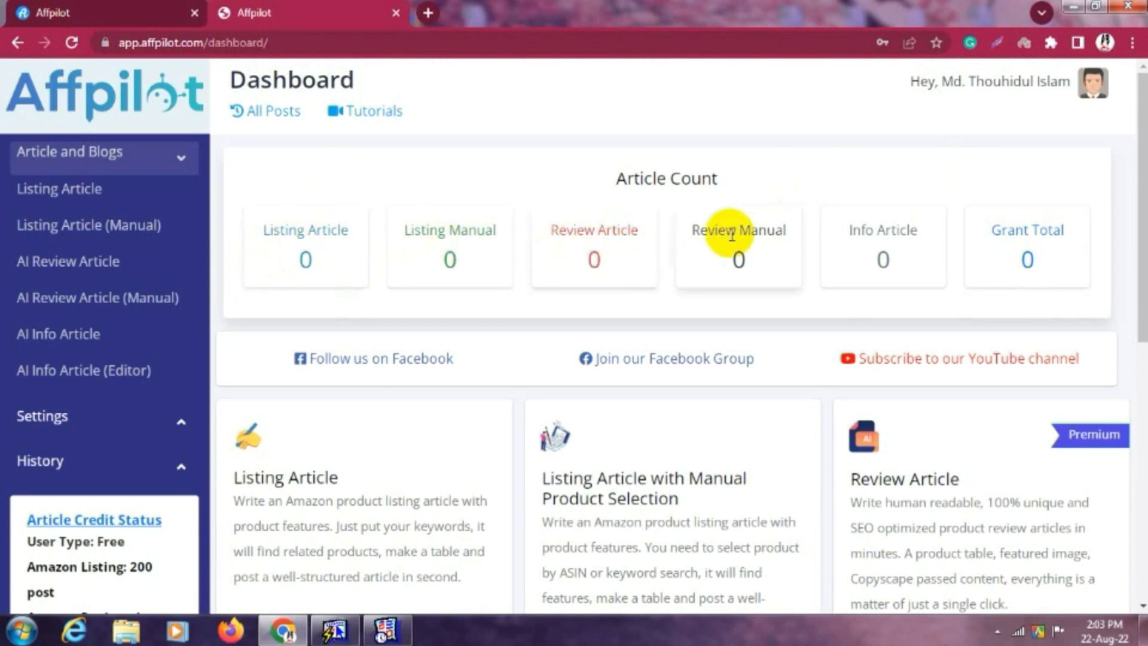
scroll(1079, 254, down, 4)
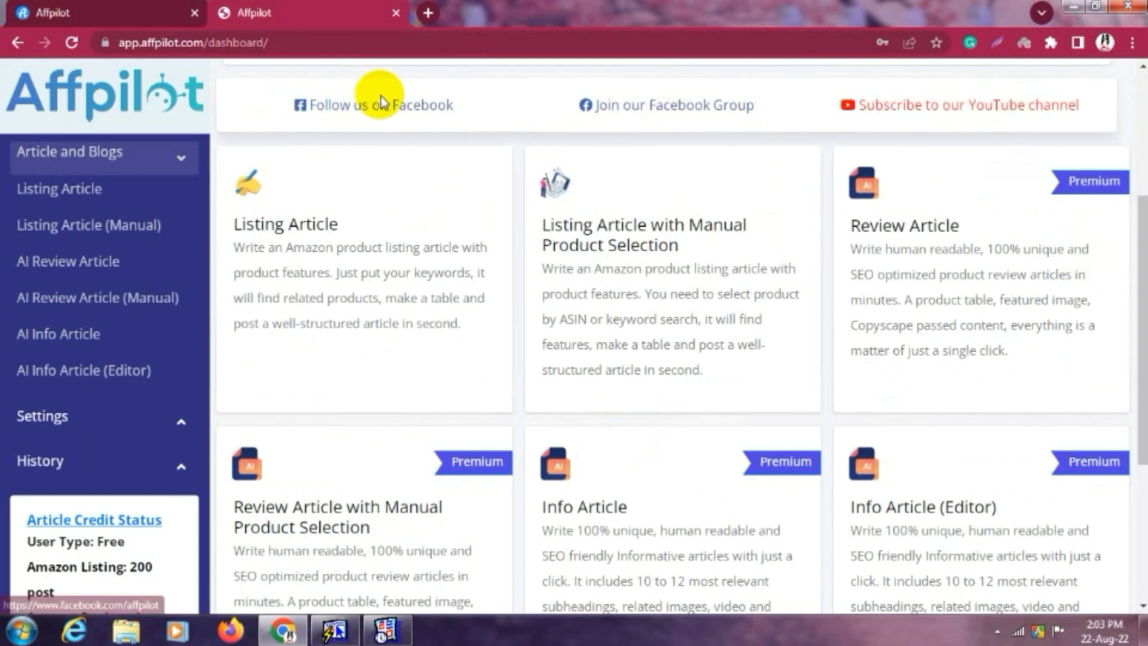
scroll(741, 279, down, 3)
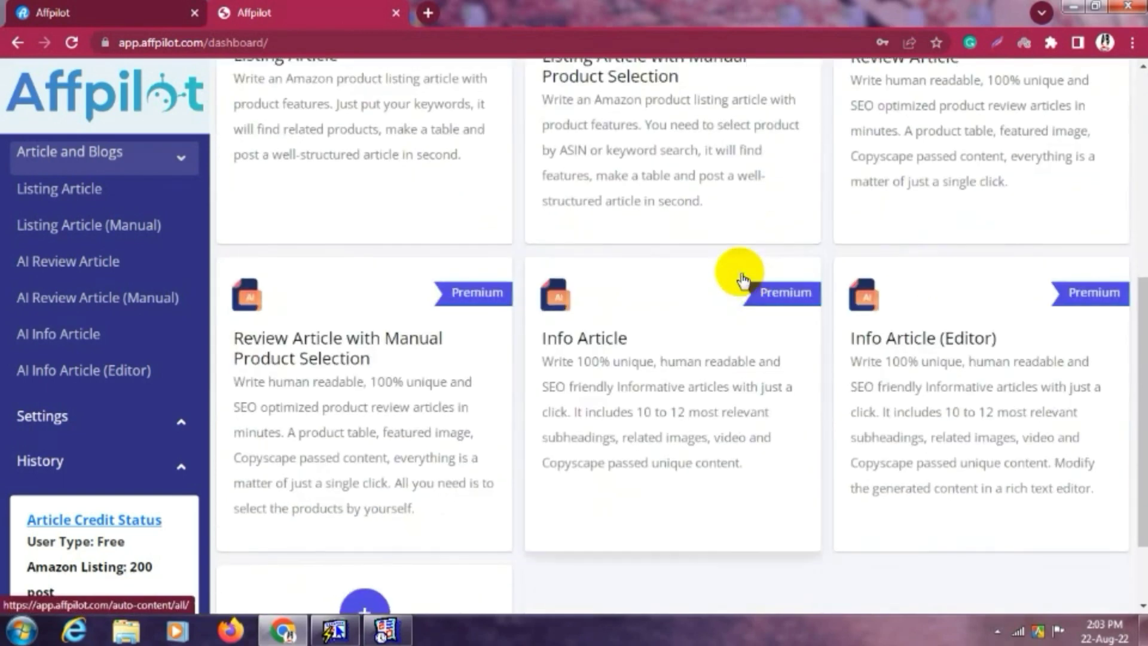
scroll(747, 275, up, 3)
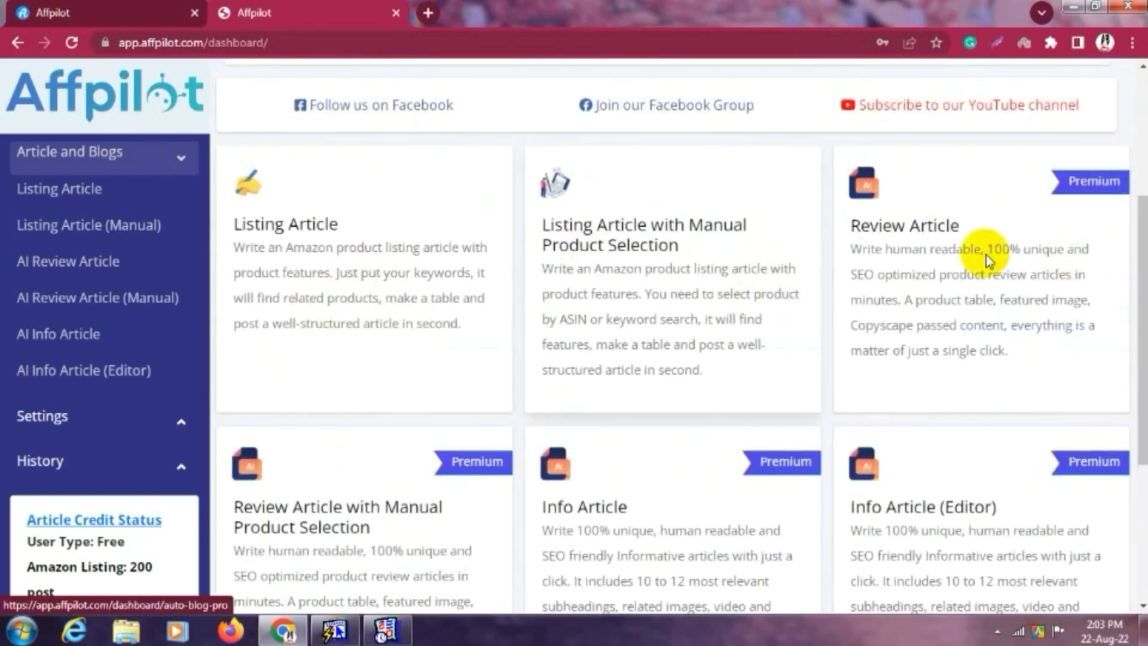
scroll(1016, 272, down, 3)
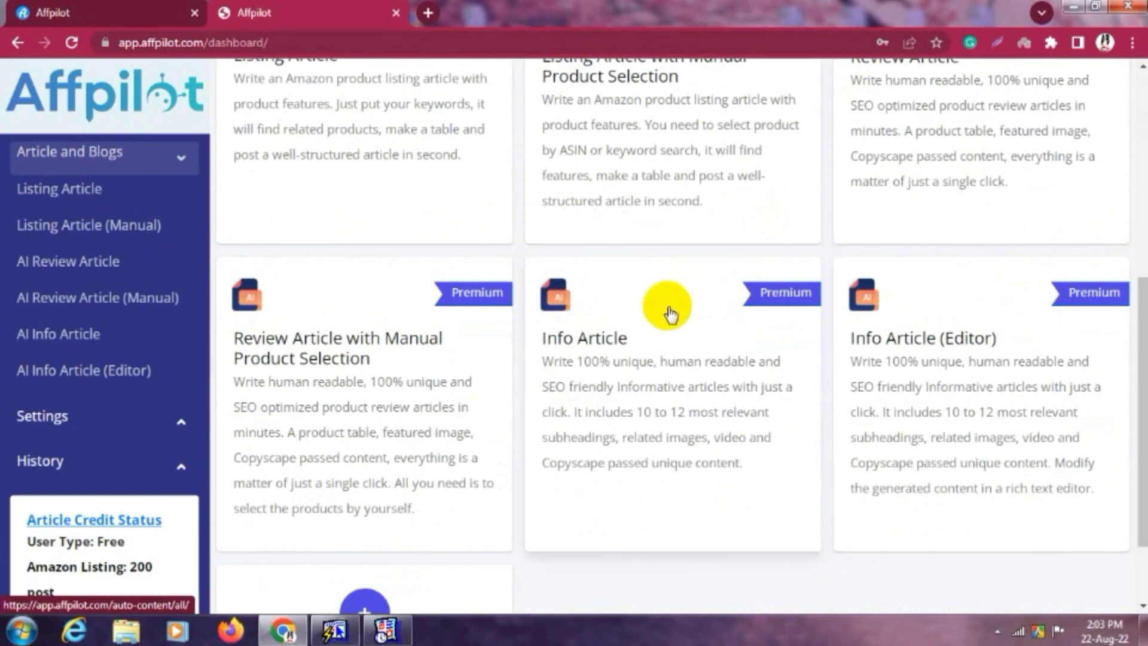
scroll(406, 328, down, 2)
scroll(412, 326, up, 8)
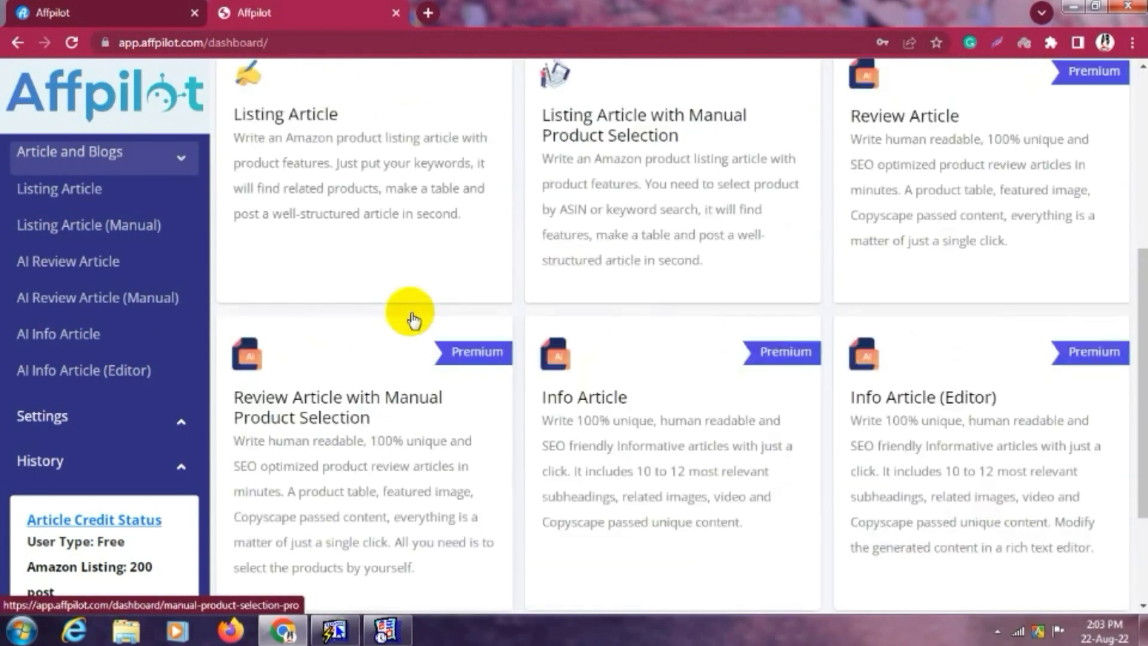
scroll(411, 316, down, 1)
scroll(411, 316, up, 2)
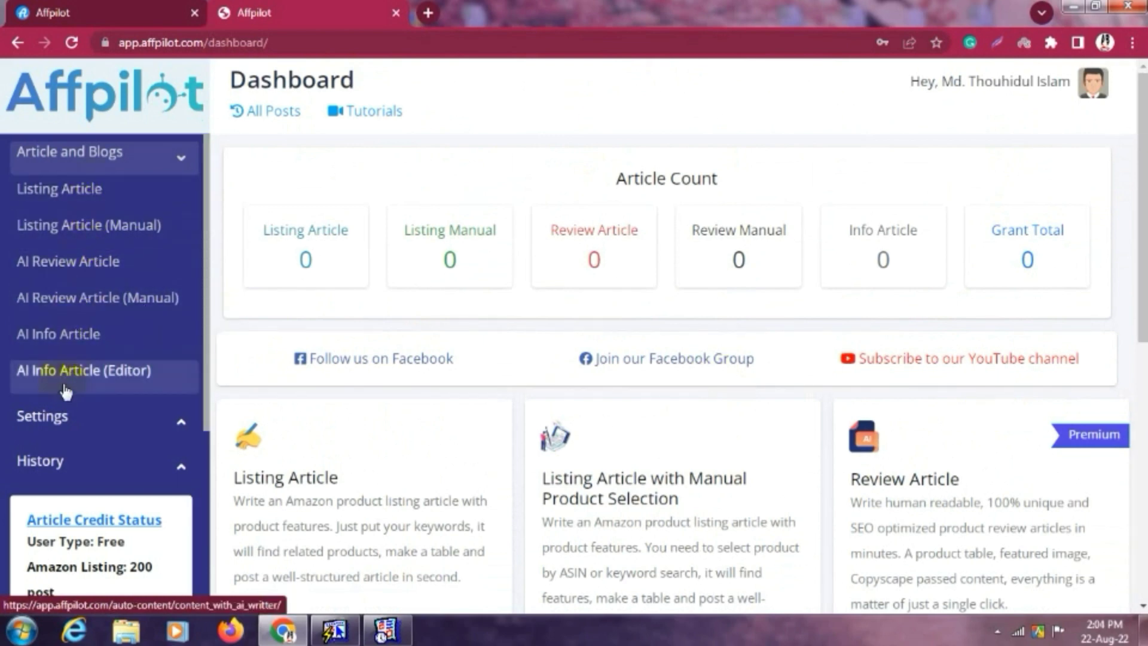
scroll(68, 388, down, 5)
scroll(67, 388, down, 1)
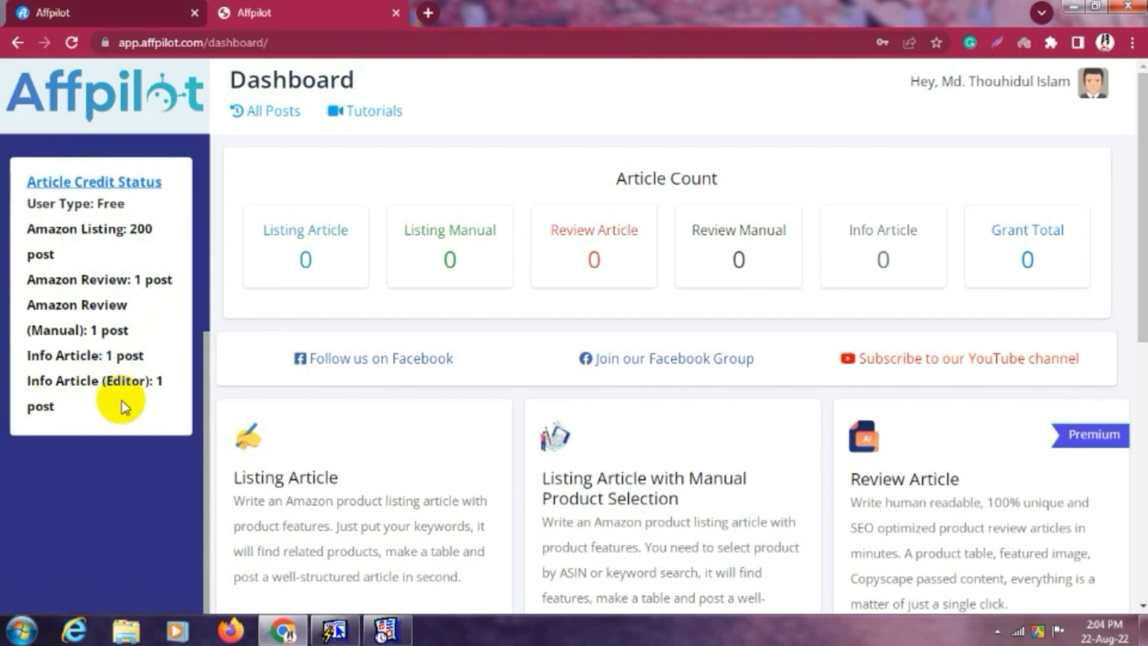
scroll(144, 356, up, 3)
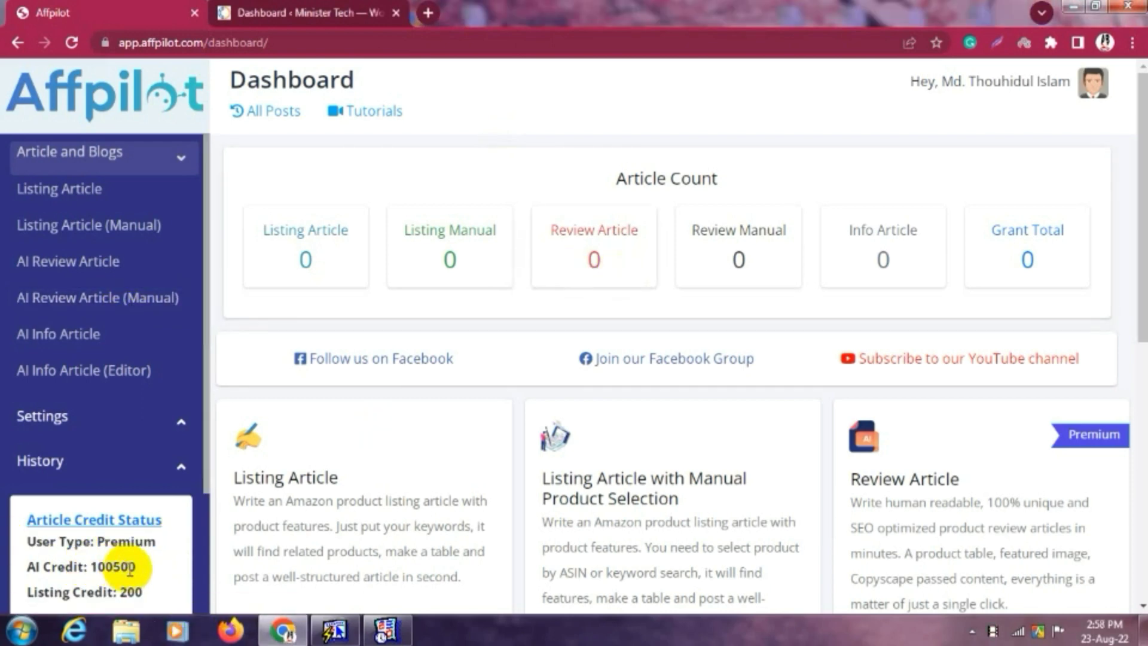
Check the AI Credit and Listing Credit figures, then open Settings > Website Settings.
drag(138, 571, 23, 568)
click(106, 578)
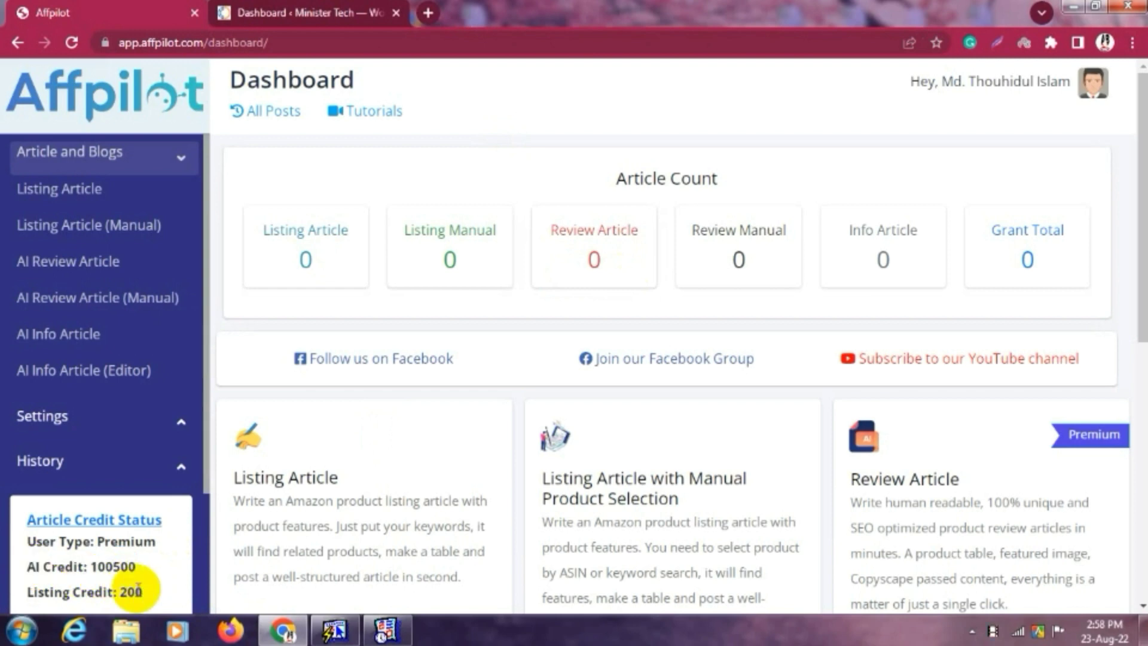
mouse_move(144, 591)
mouse_down()
mouse_move(26, 590)
mouse_move(142, 580)
mouse_up()
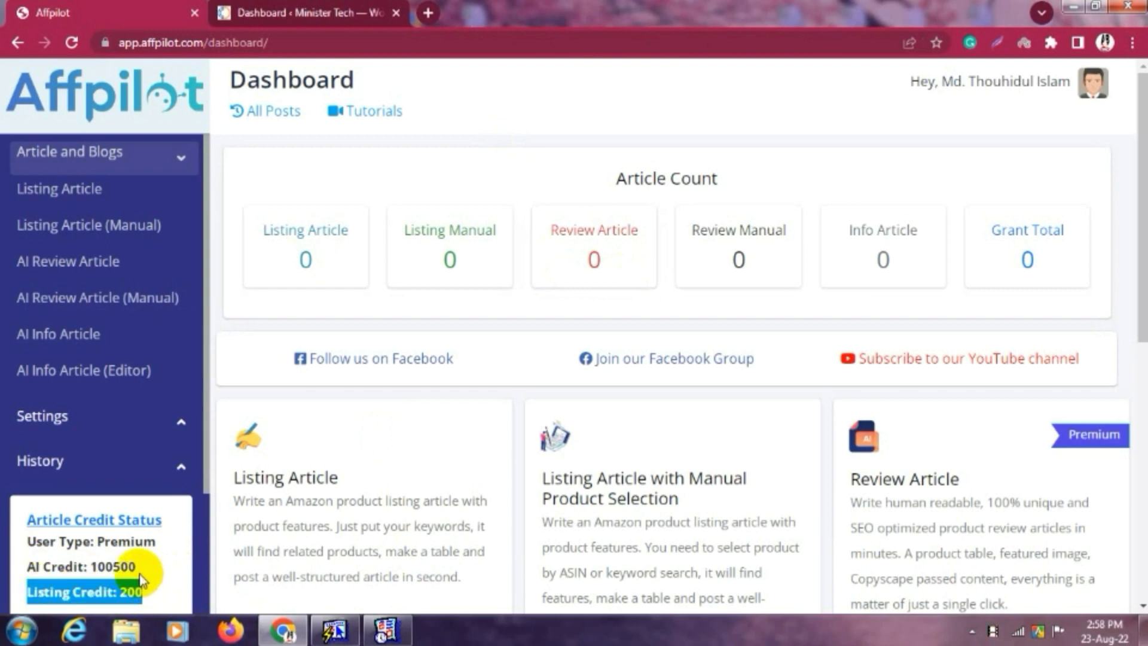
click(128, 577)
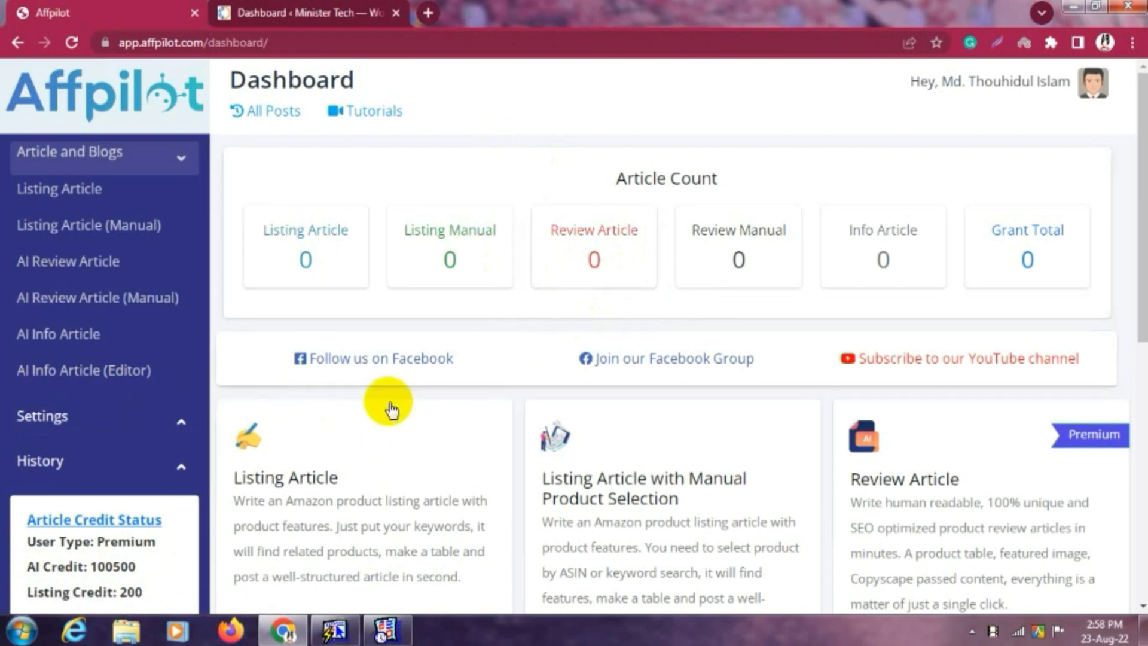
click(157, 422)
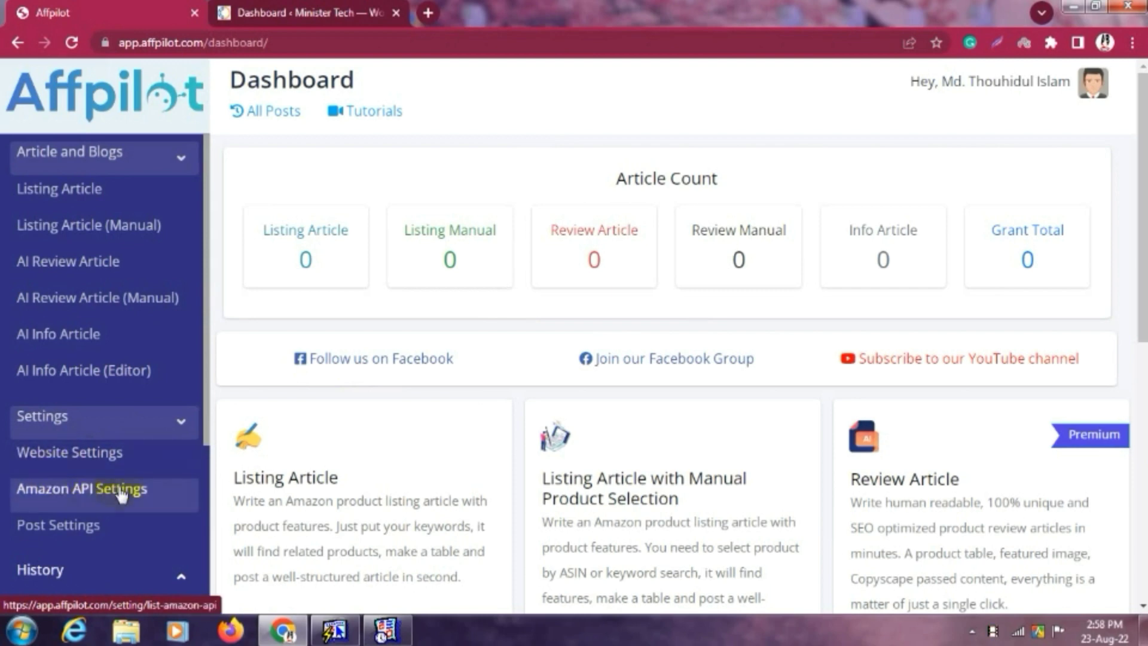
click(86, 466)
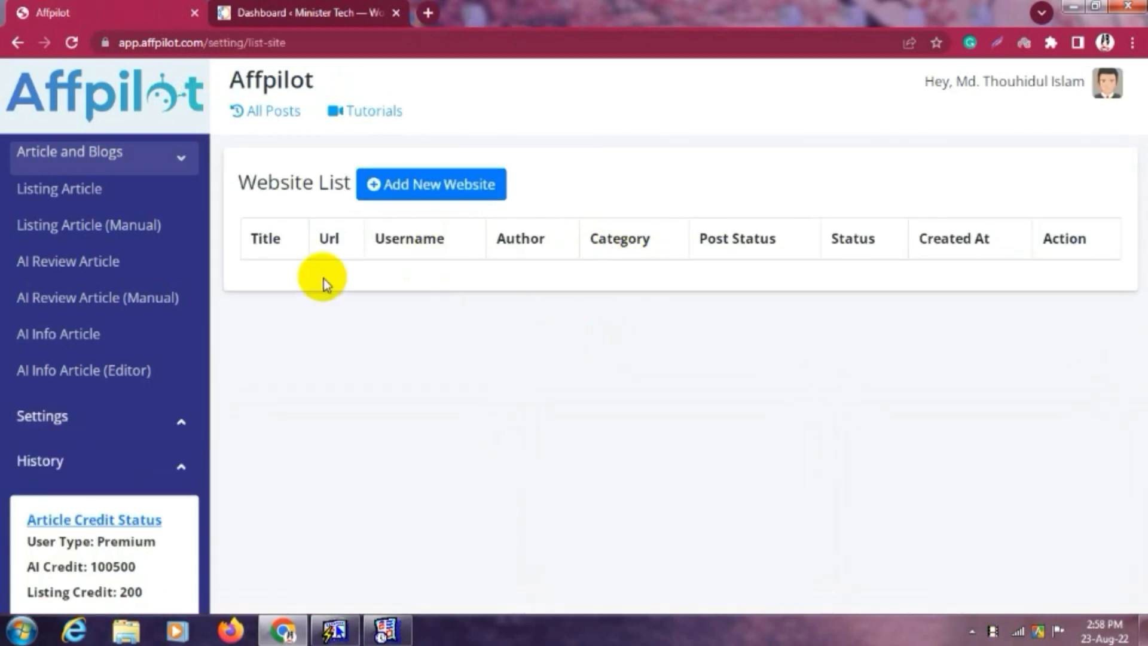
Add a new website titled Minister Tech with the URL ministertech.com.
click(400, 195)
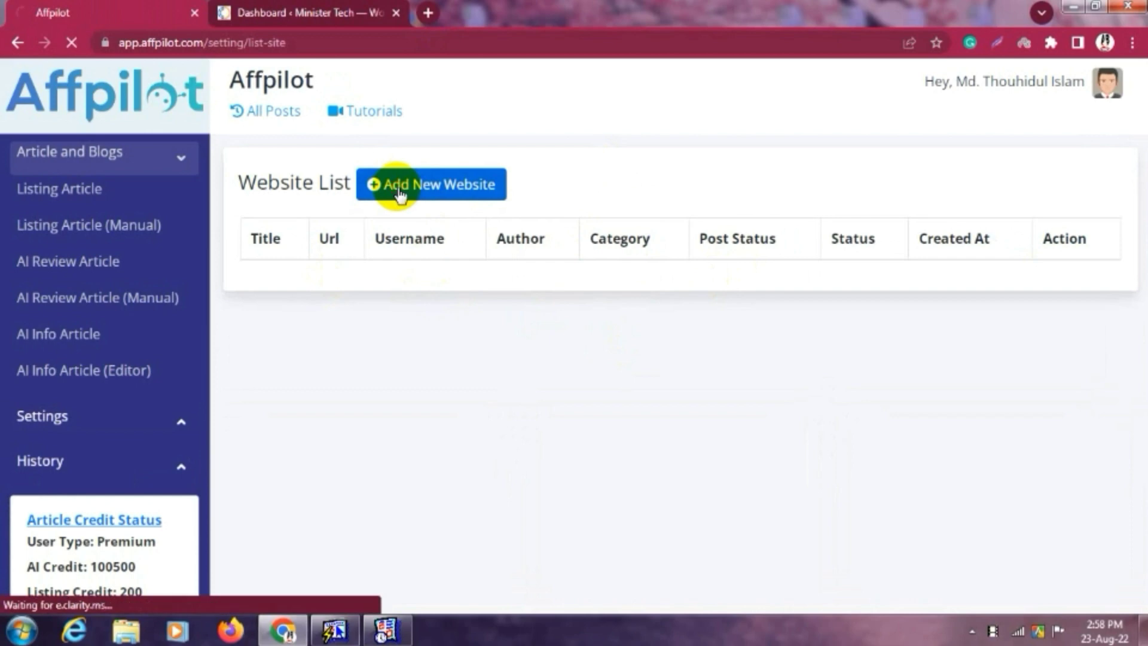
click(358, 315)
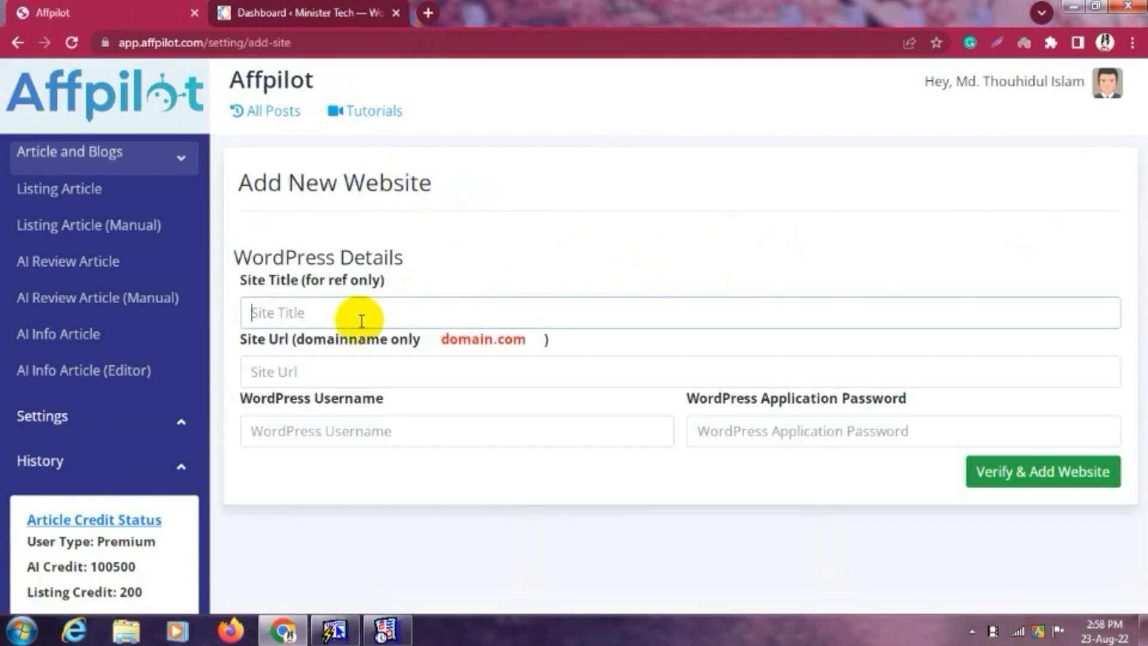
text(Minister Tech)
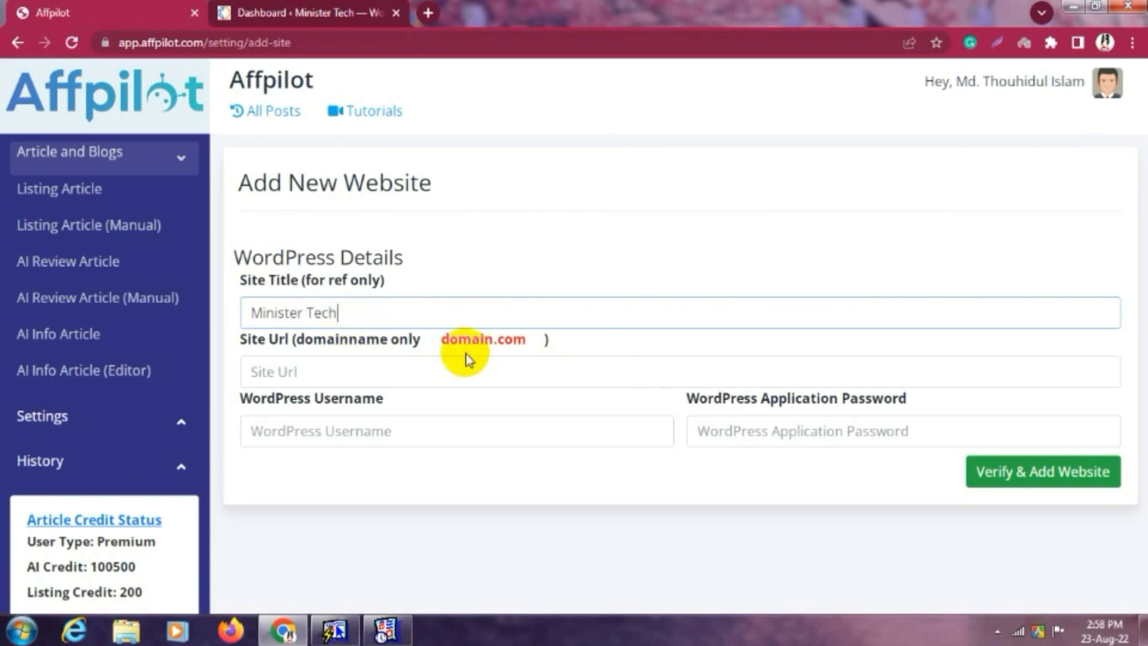
click(349, 373)
text(min)
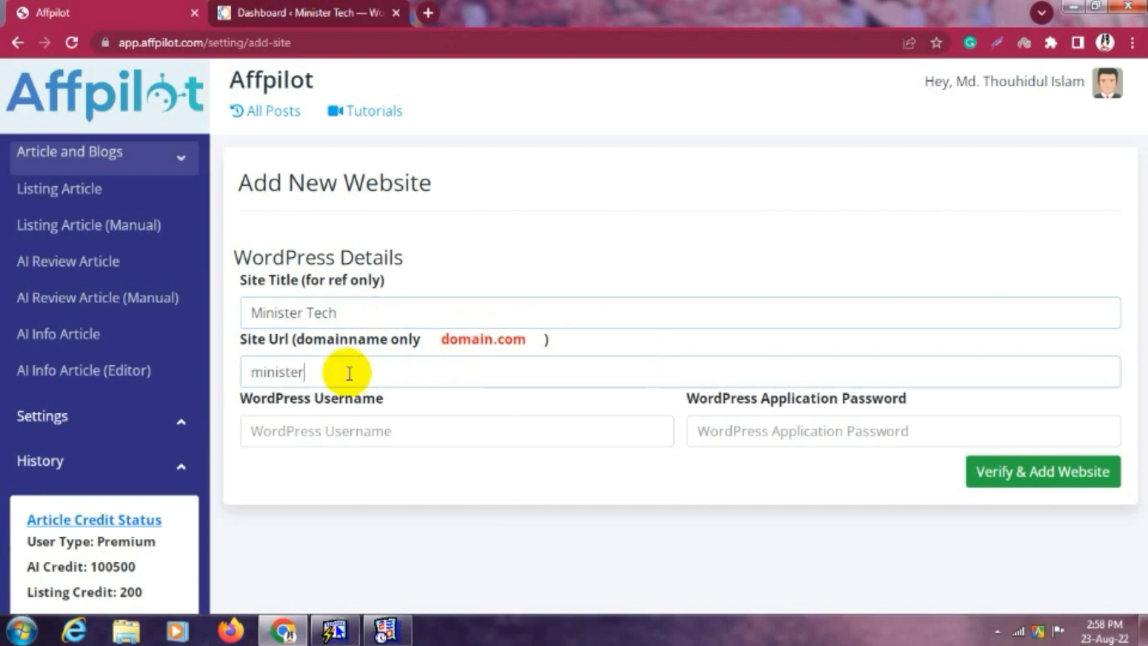
text(isterte)
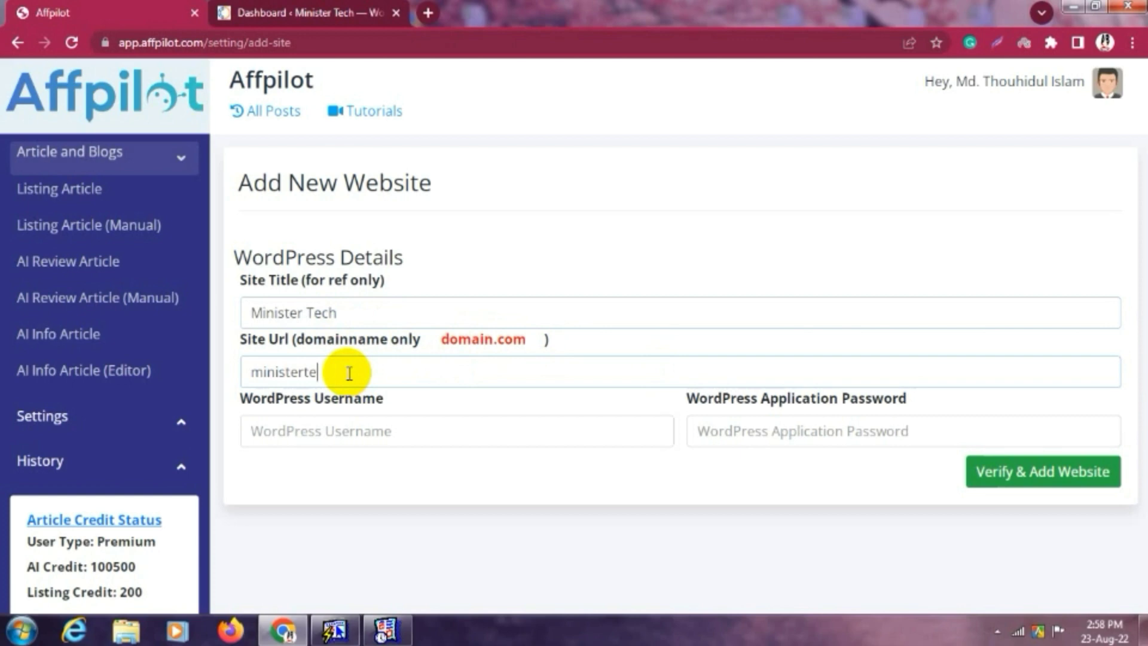
text(ch.com)
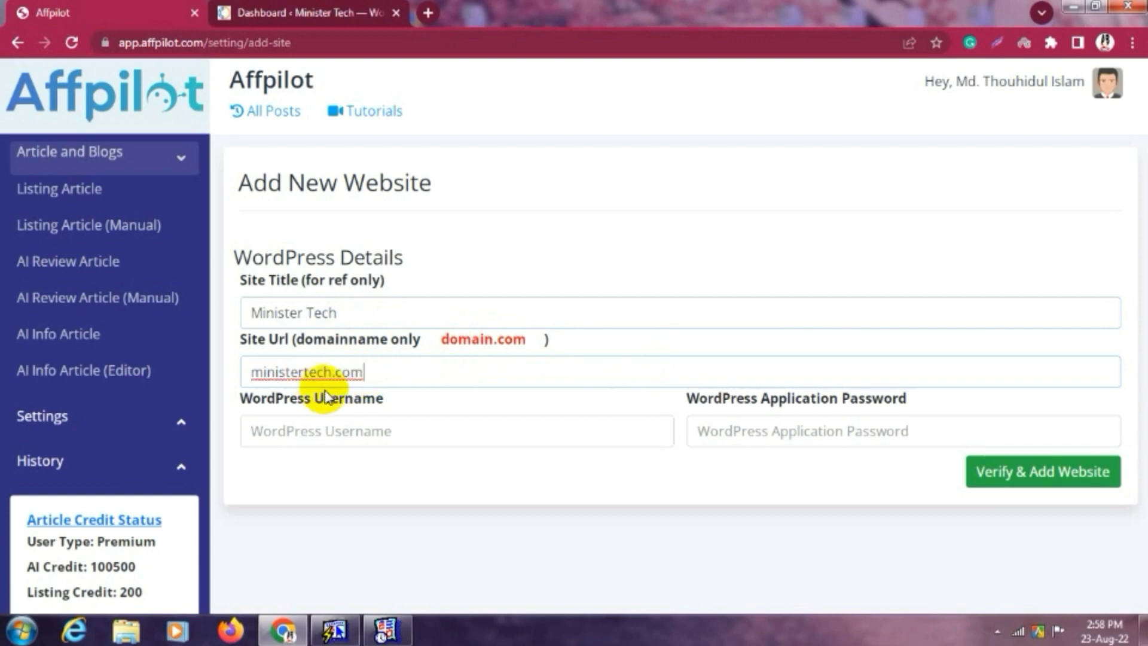
drag(441, 339, 519, 349)
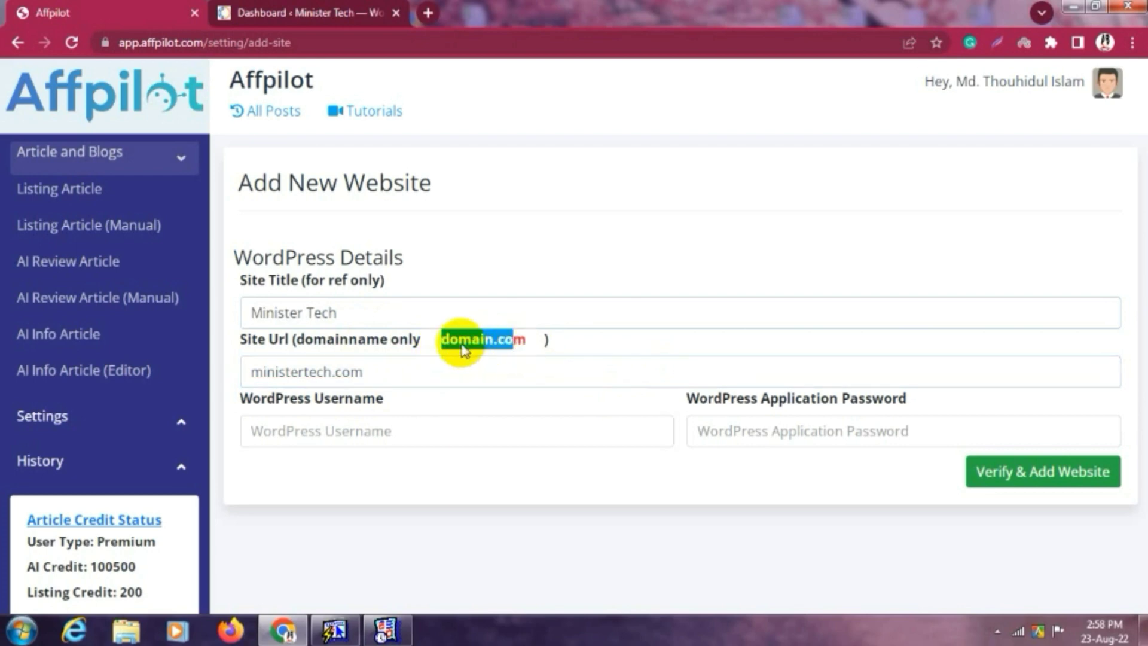
click(384, 374)
double_click(383, 377)
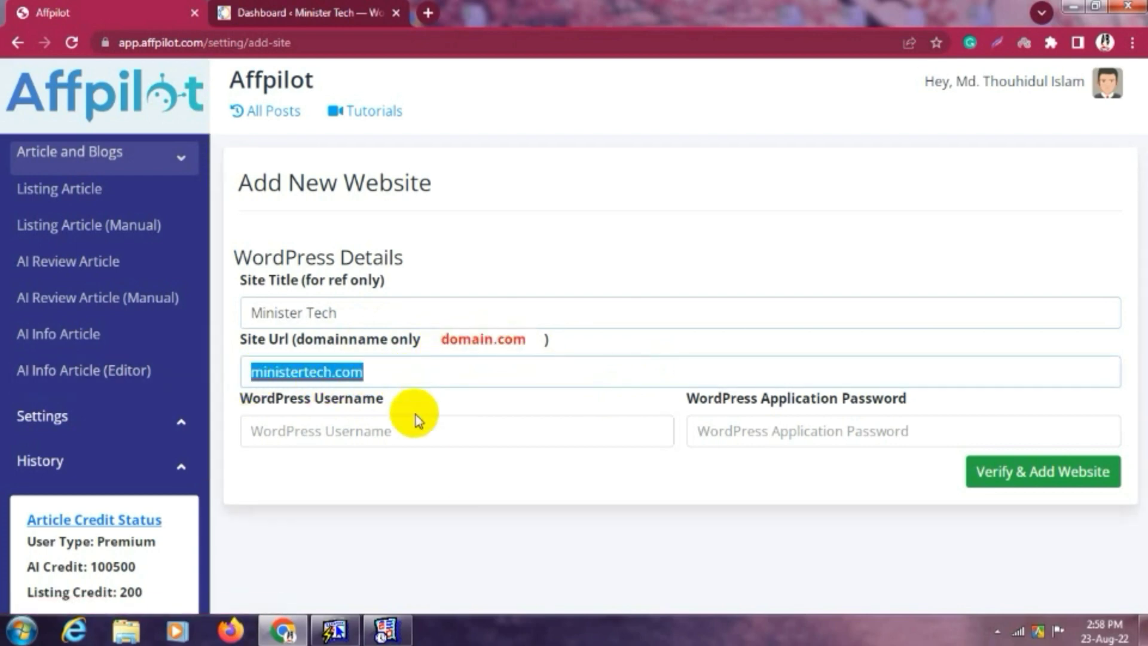
Enter the WordPress username, then switch to the site's WordPress admin dashboard.
click(382, 437)
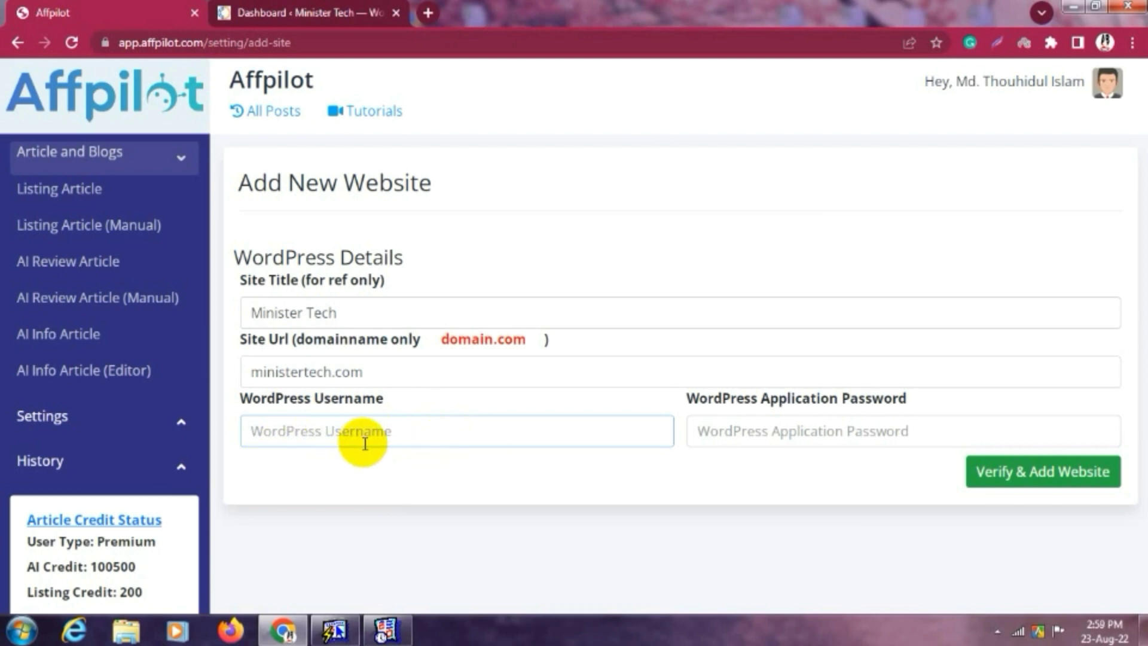
text(Tawhid)
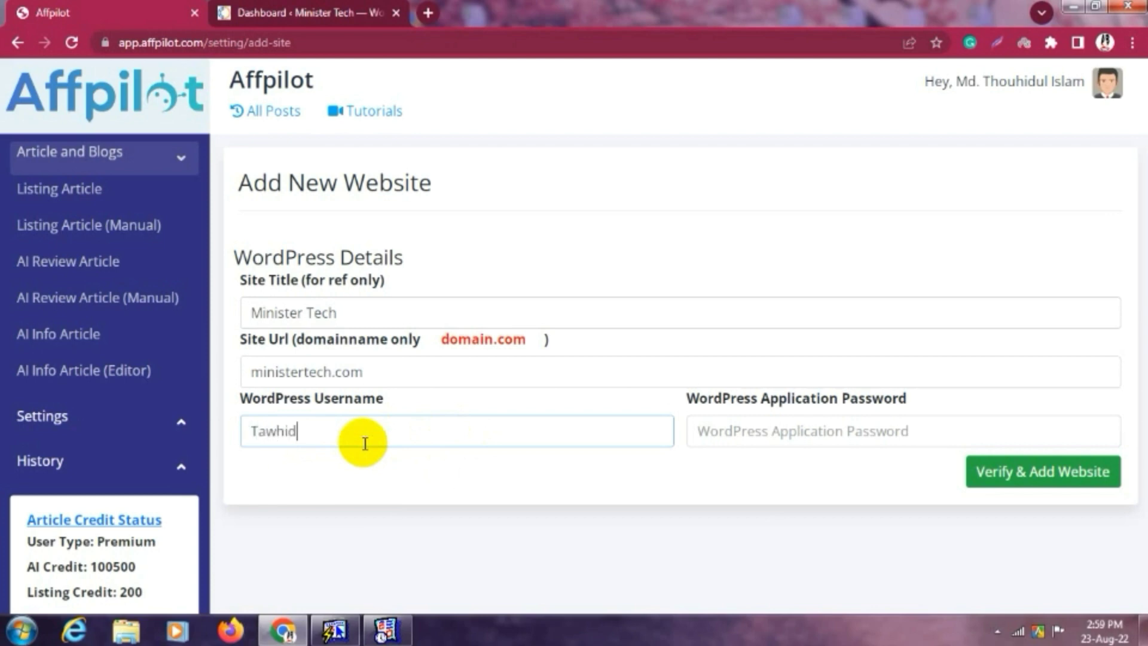
text(7M)
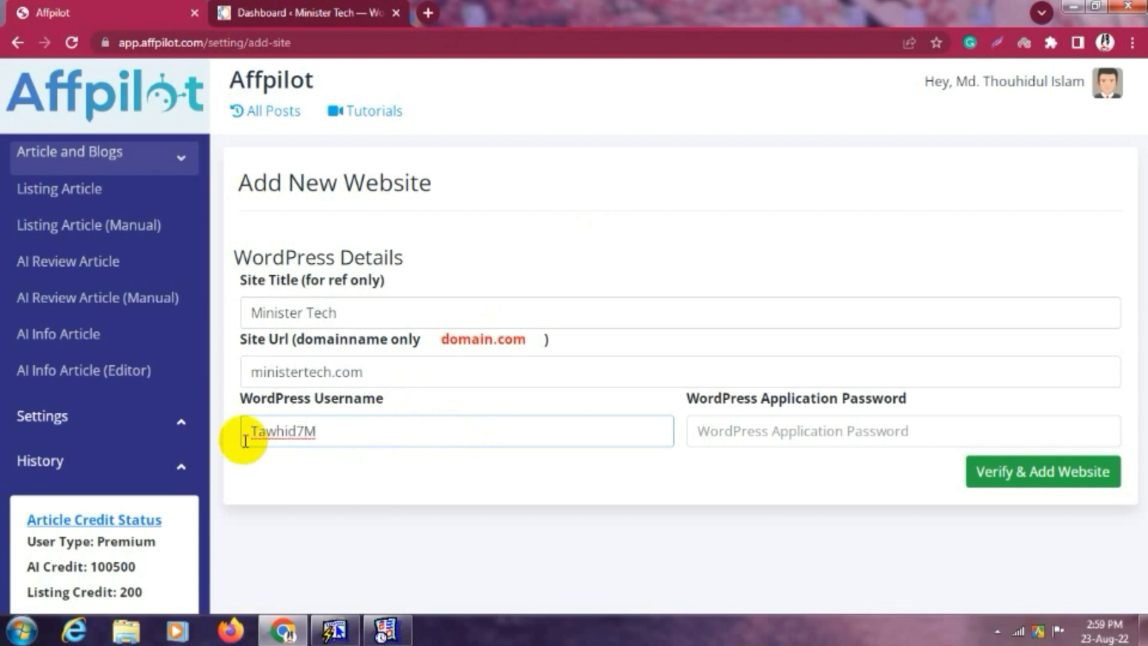
drag(333, 430, 231, 436)
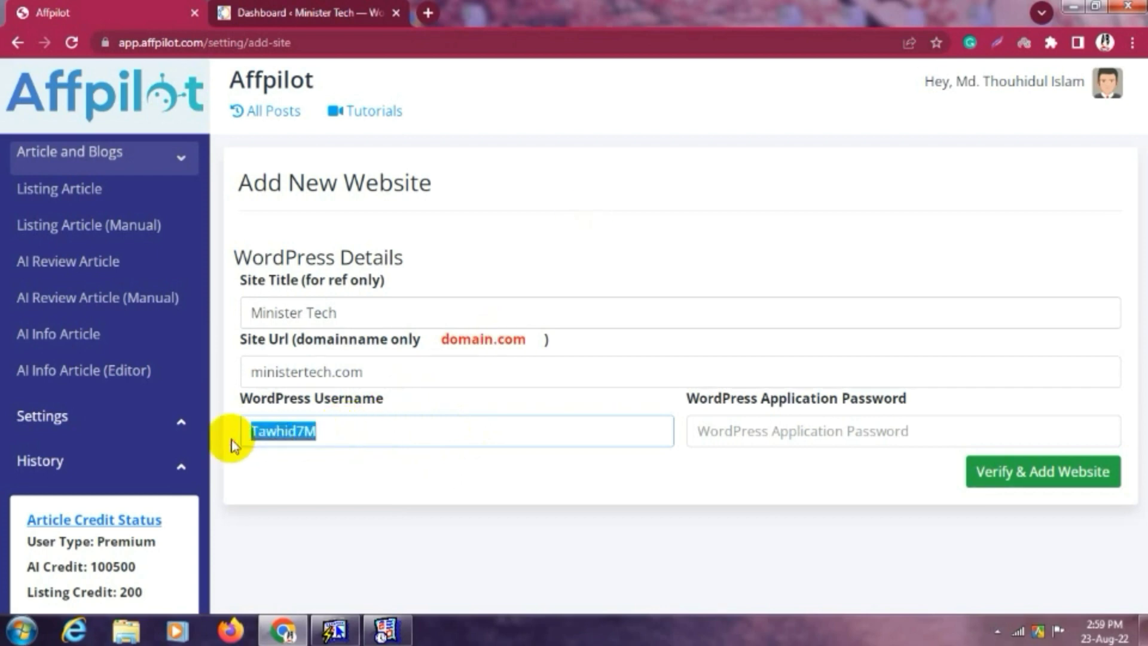
click(347, 438)
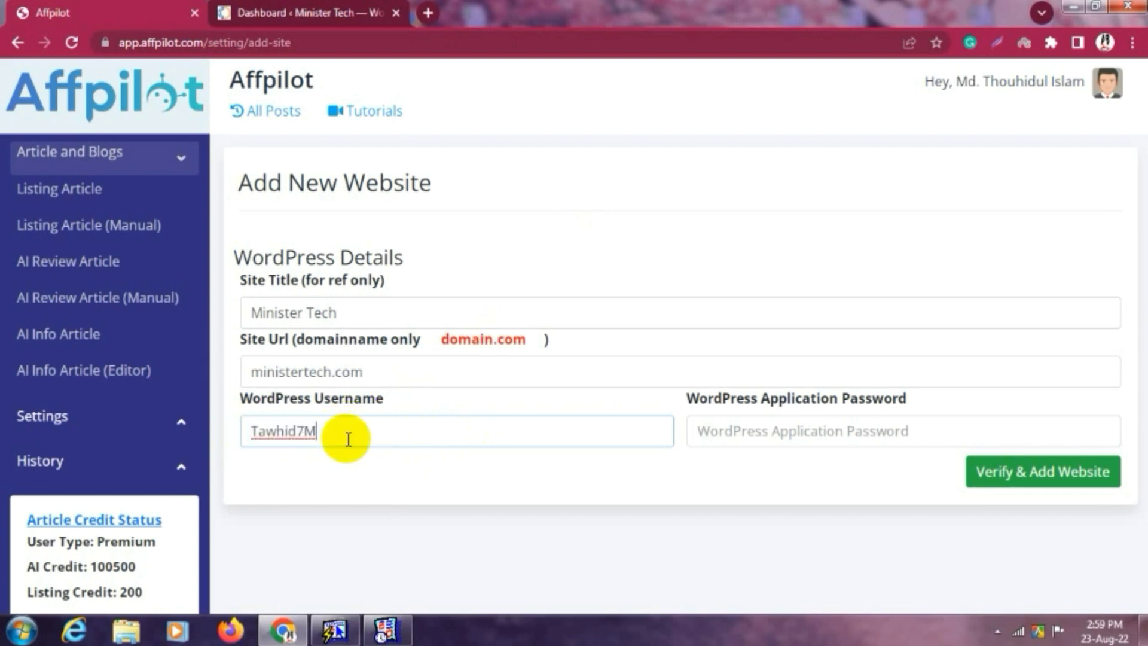
click(783, 435)
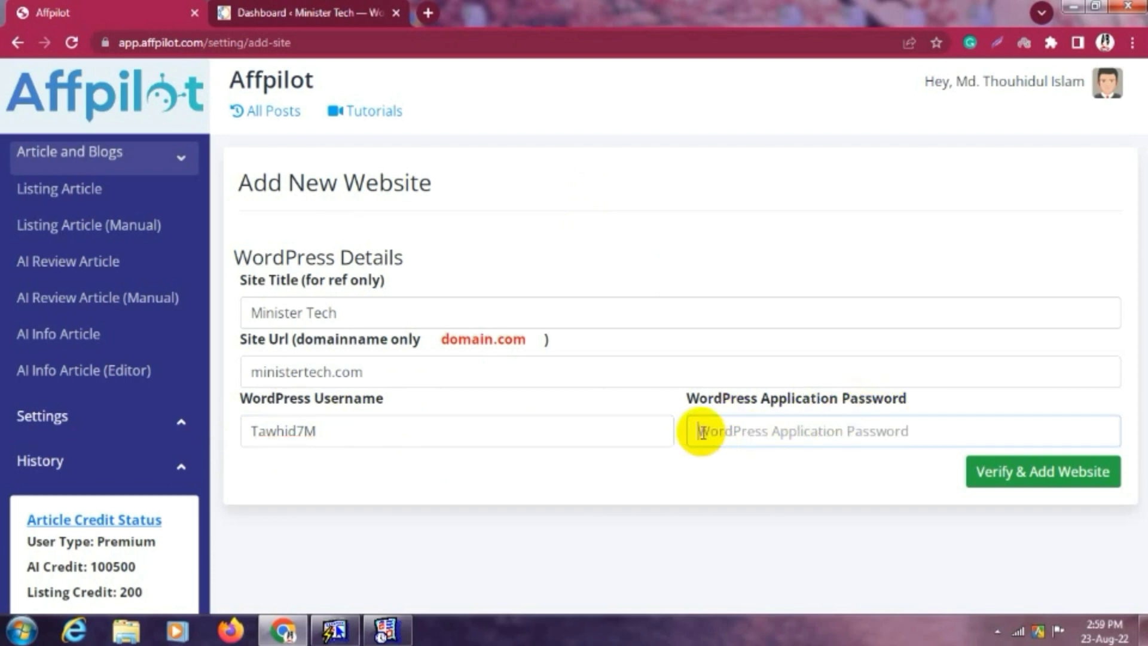
click(337, 11)
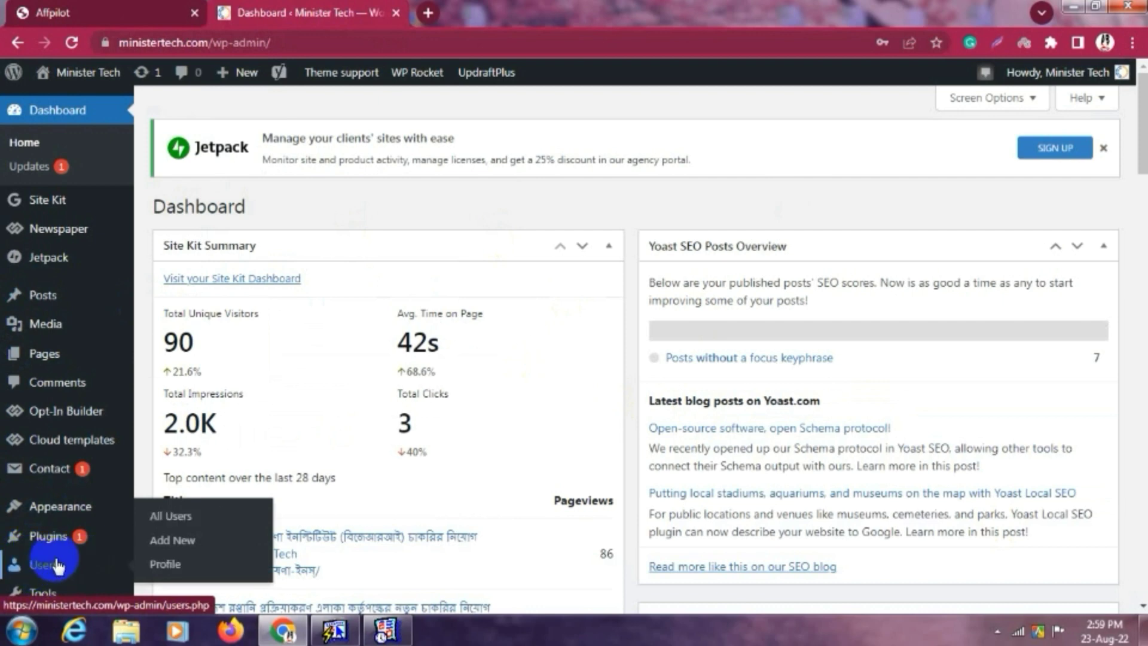
Open the administrator's user profile from the Users list.
click(171, 523)
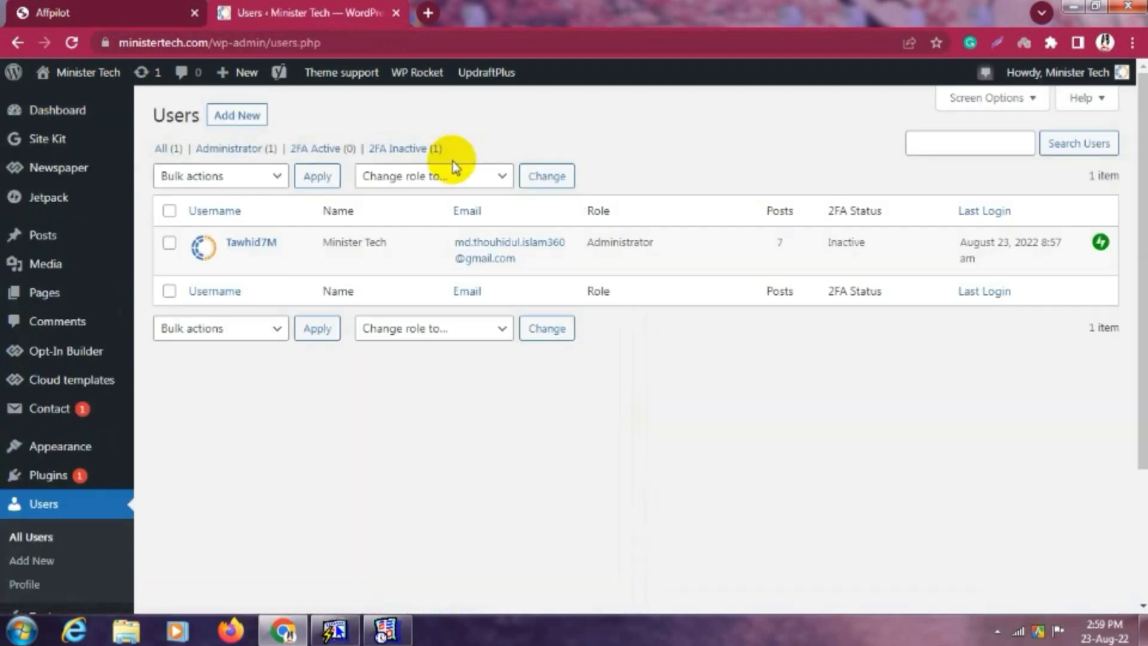
mouse_move(244, 257)
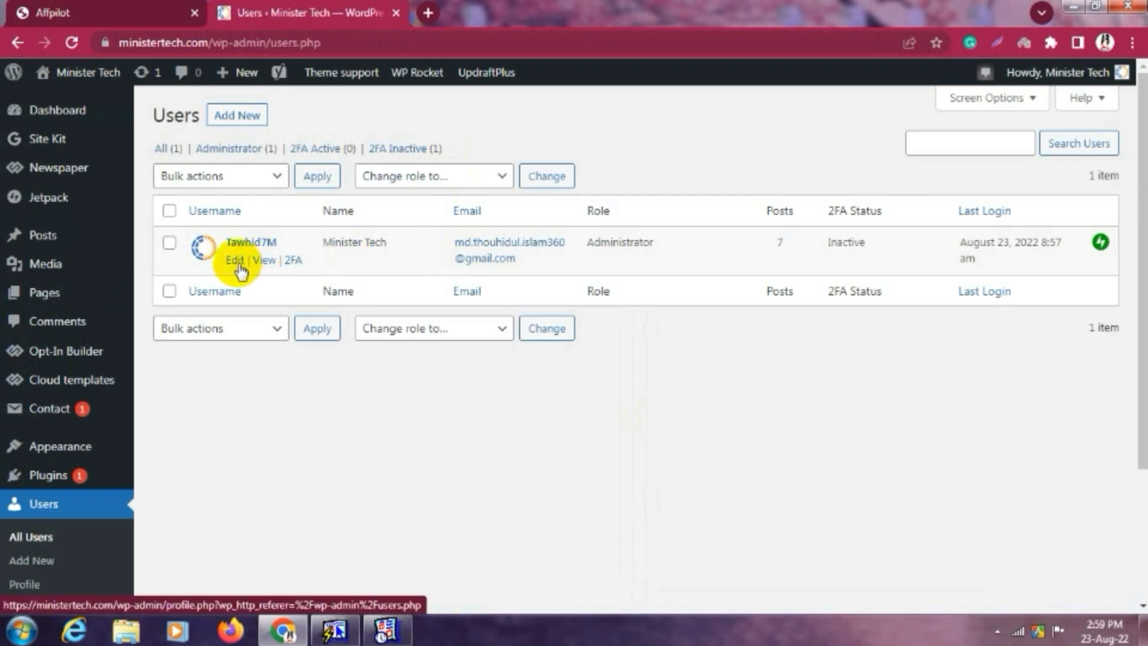
click(237, 263)
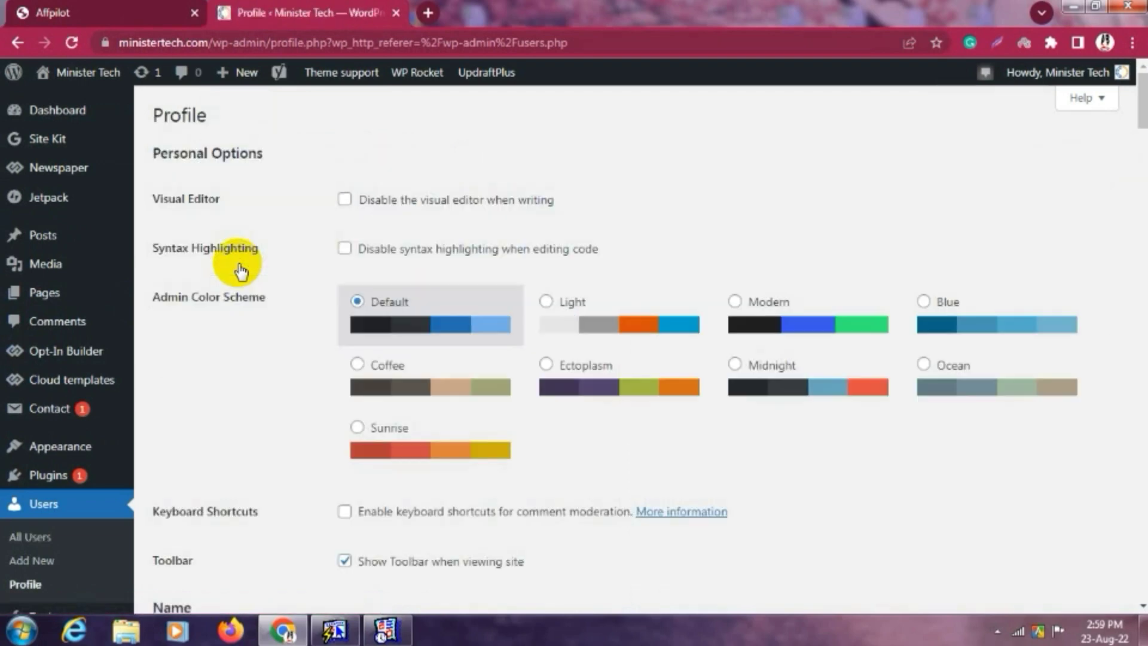
scroll(550, 263, down, 6)
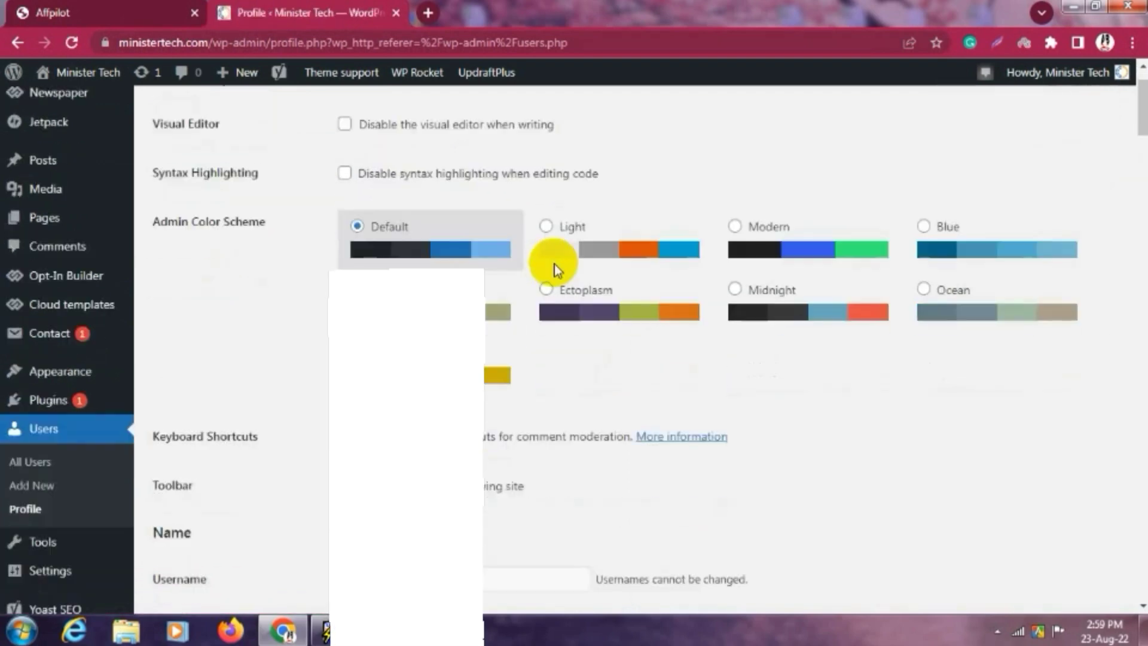
drag(410, 234, 289, 234)
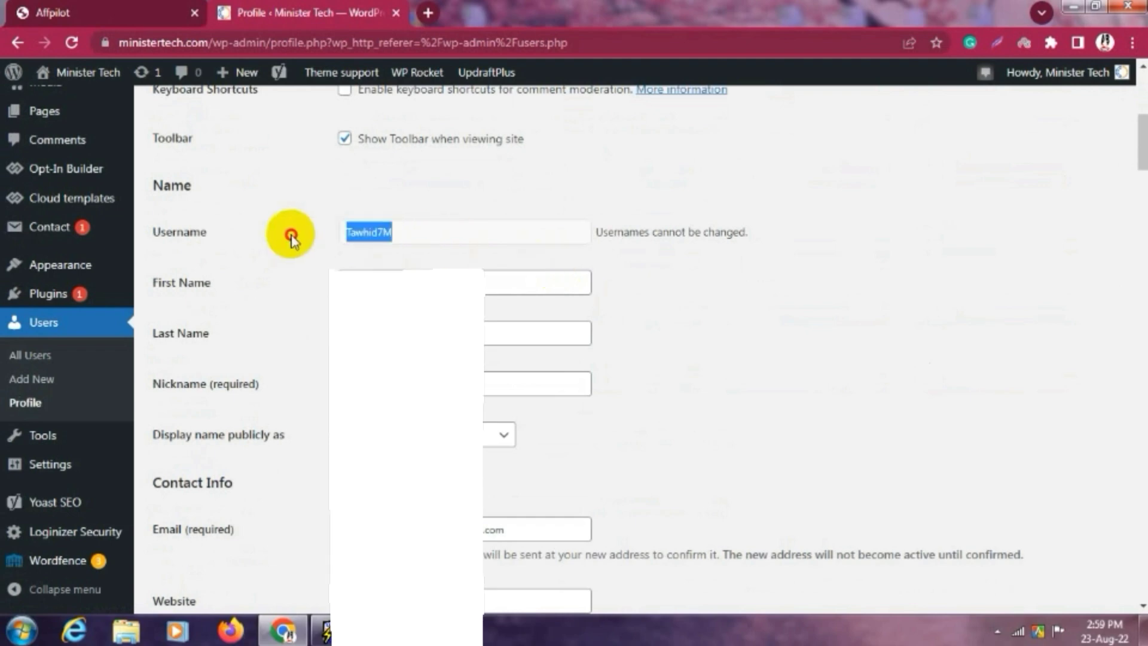
click(626, 268)
Scroll down to Application Passwords and confirm Wordfence has disabled them.
scroll(500, 277, down, 4)
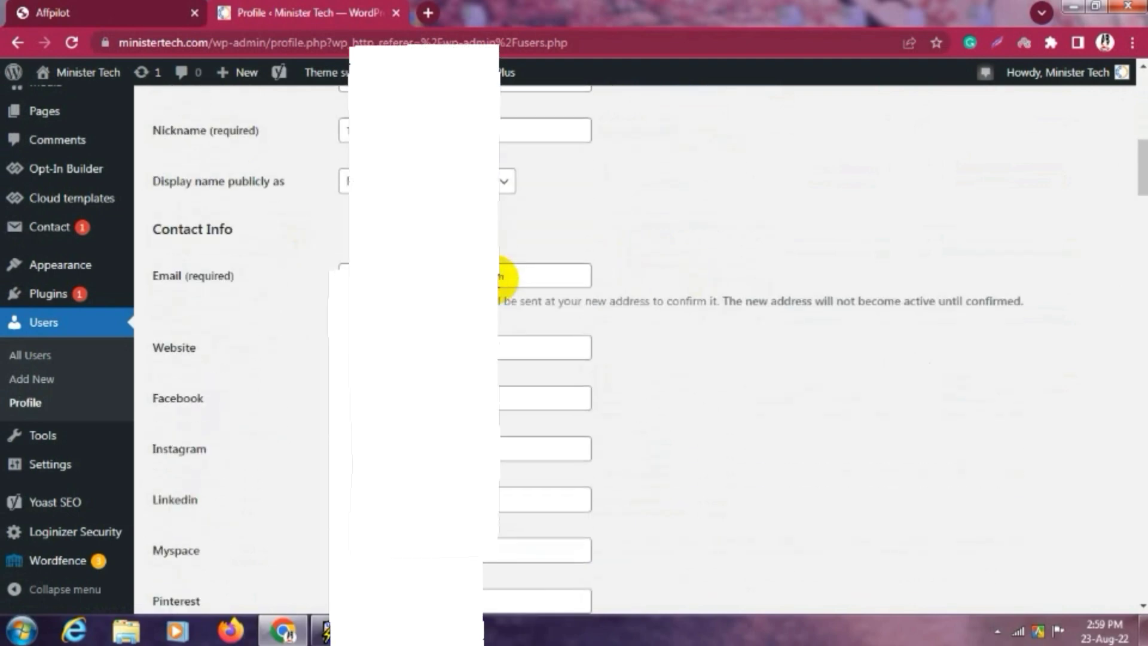
scroll(497, 282, down, 7)
scroll(499, 279, down, 20)
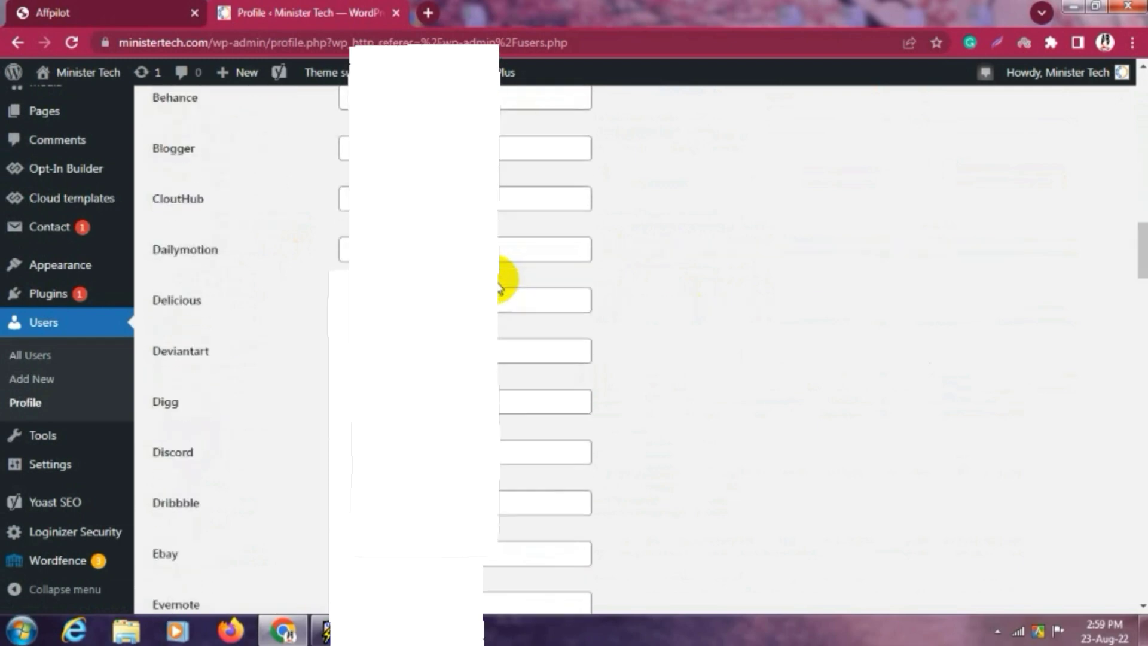
scroll(494, 280, down, 20)
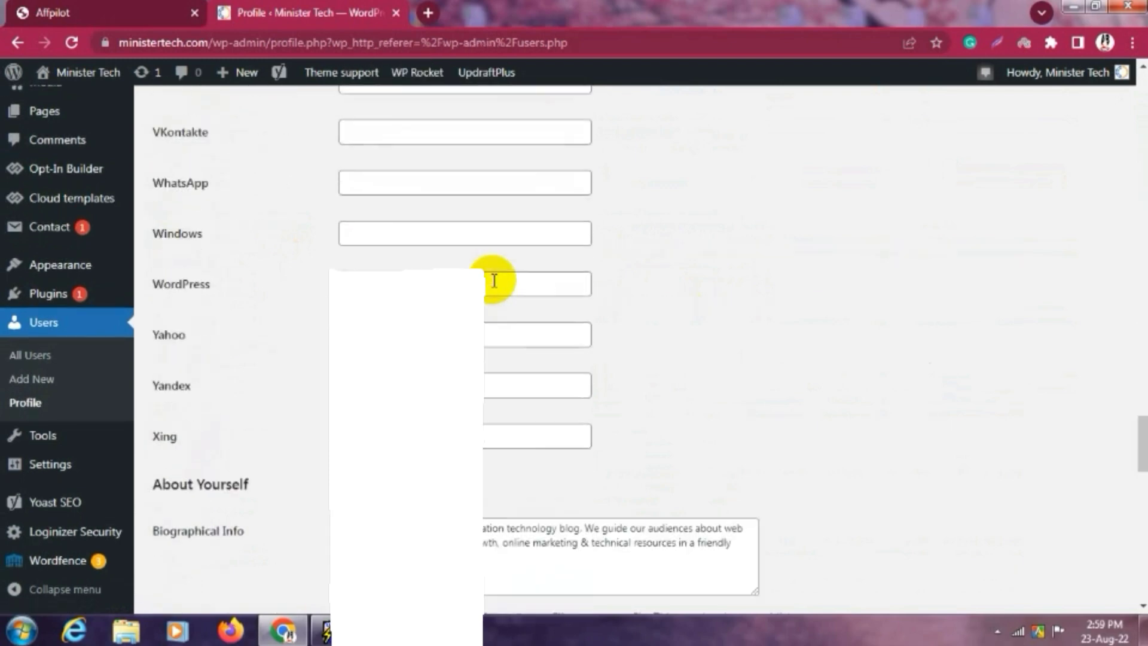
scroll(494, 280, down, 4)
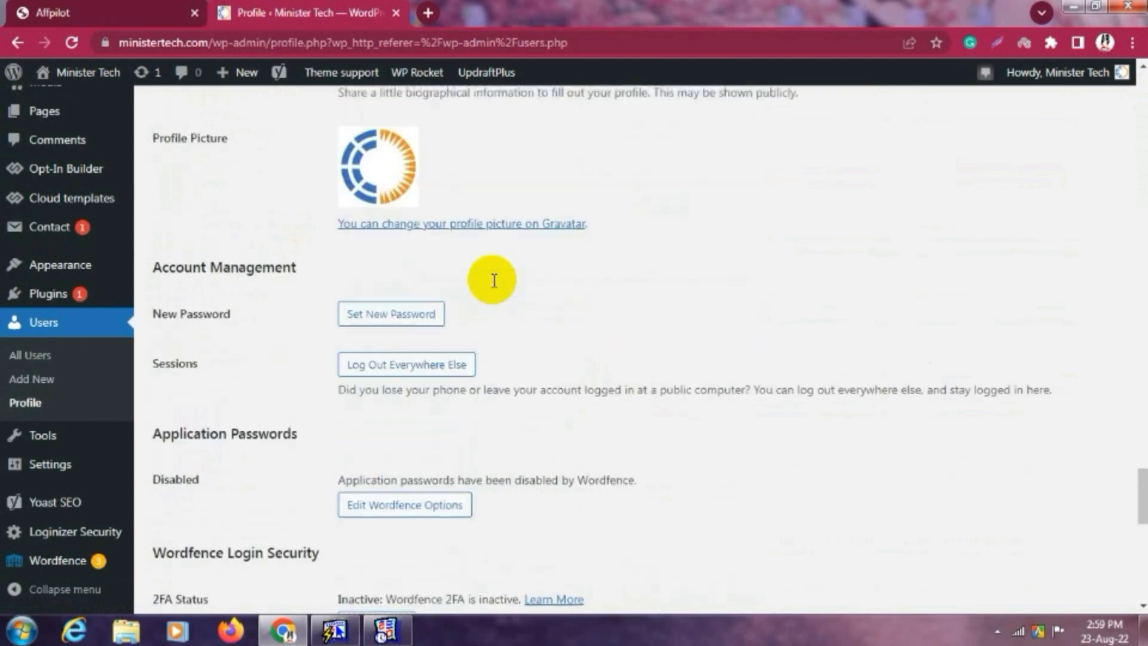
scroll(494, 286, down, 3)
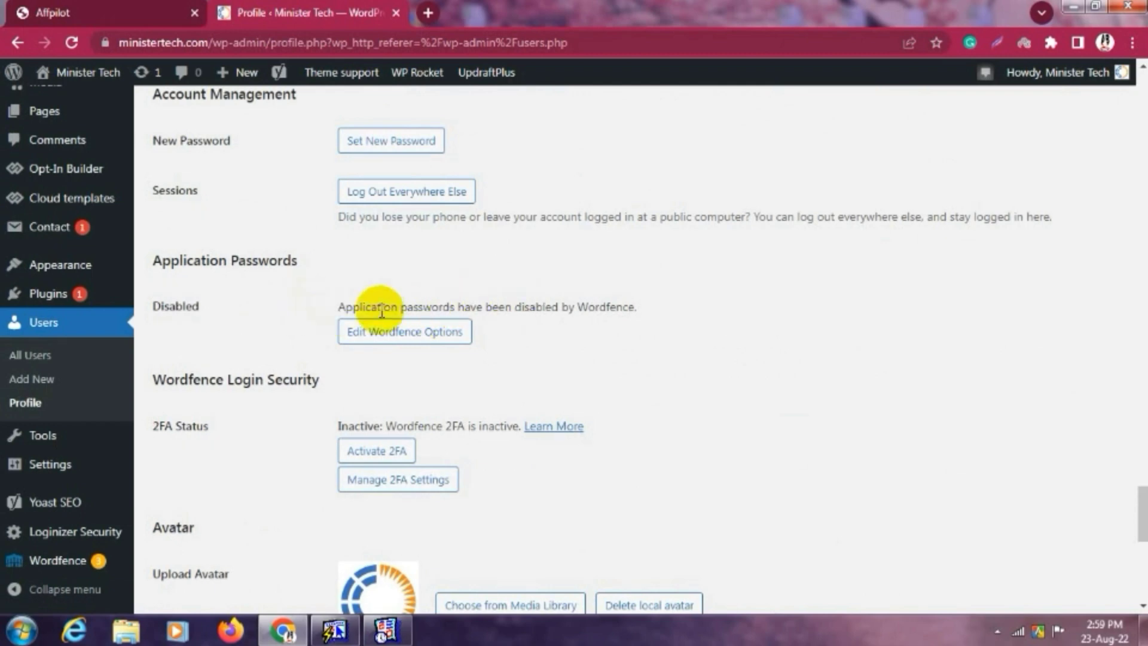
scroll(352, 305, down, 1)
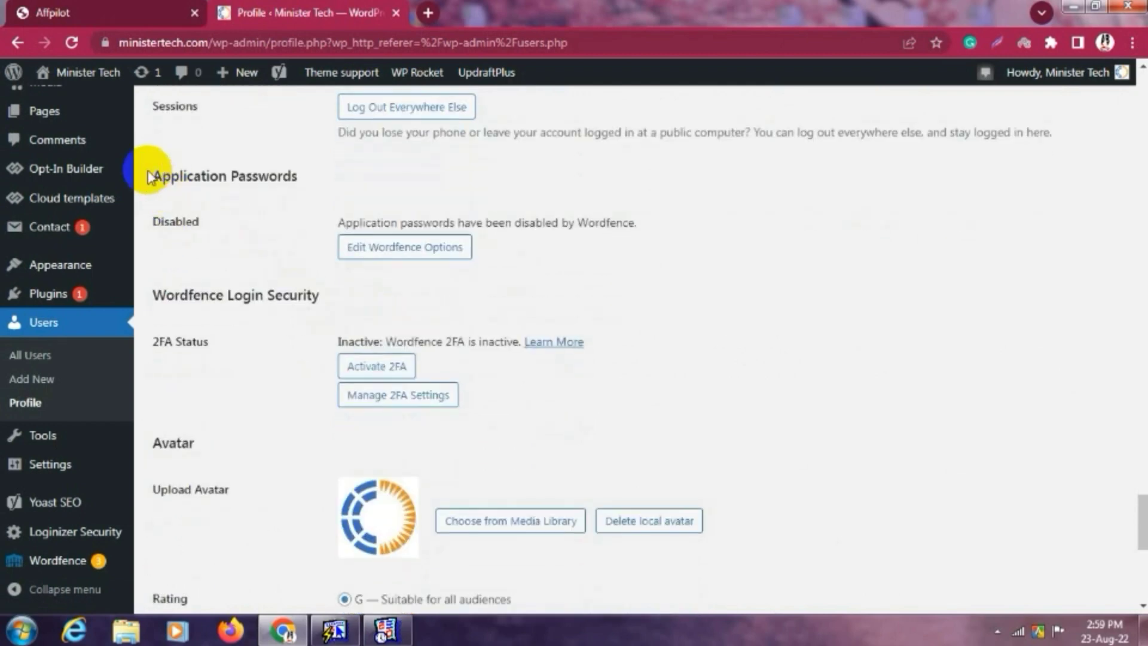
drag(328, 174, 128, 174)
drag(256, 198, 153, 222)
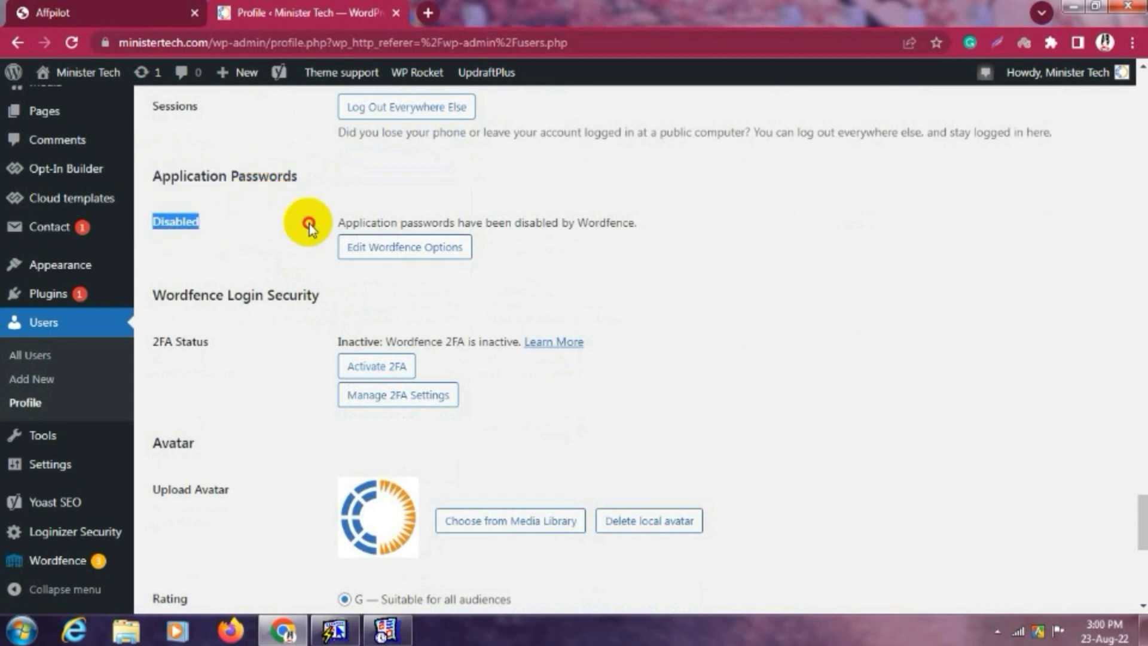
click(358, 223)
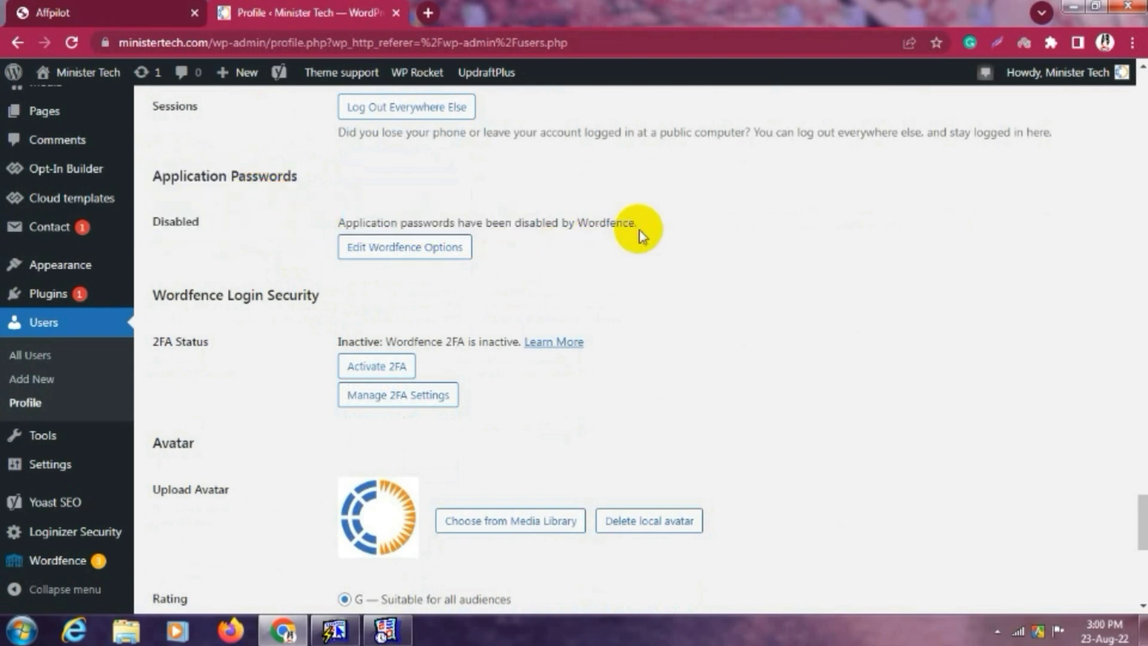
Untick Wordfence's 'Disable WordPress application passwords' option and save the changes.
click(383, 256)
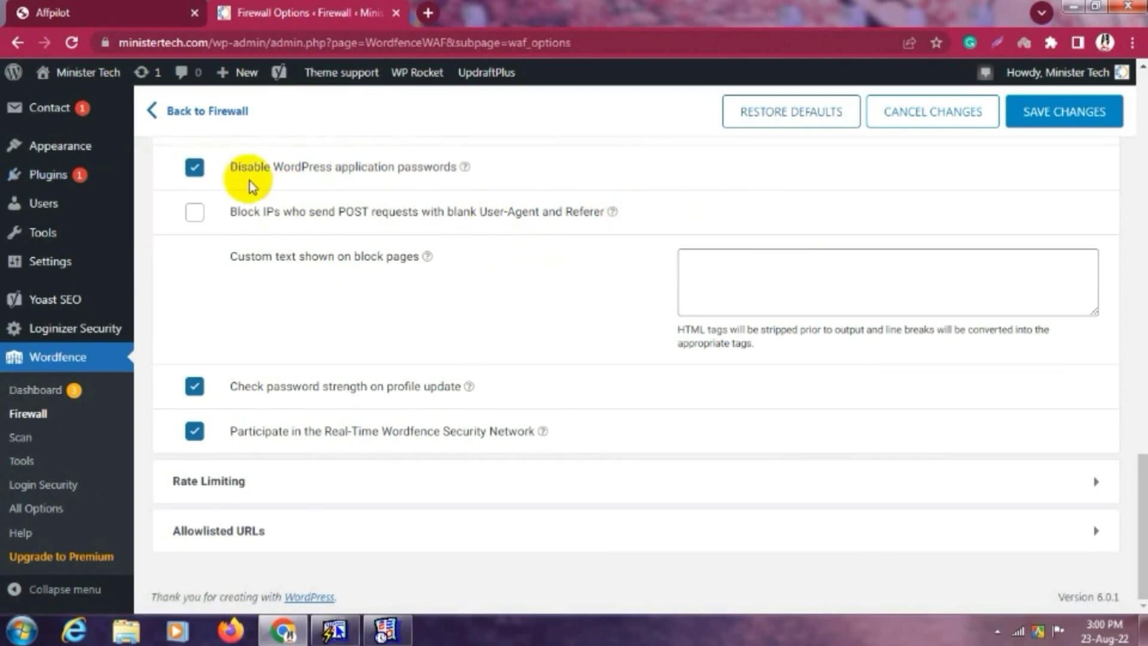
click(195, 167)
click(1043, 117)
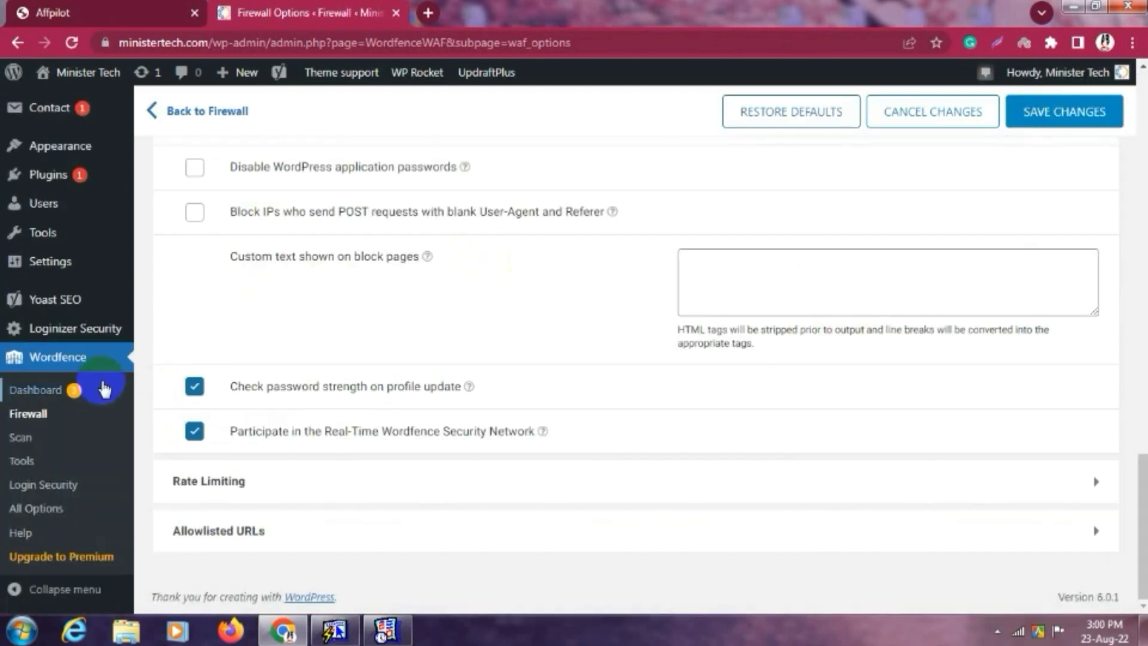
Go back to All Users and open your user's profile for editing.
mouse_move(45, 258)
mouse_move(47, 209)
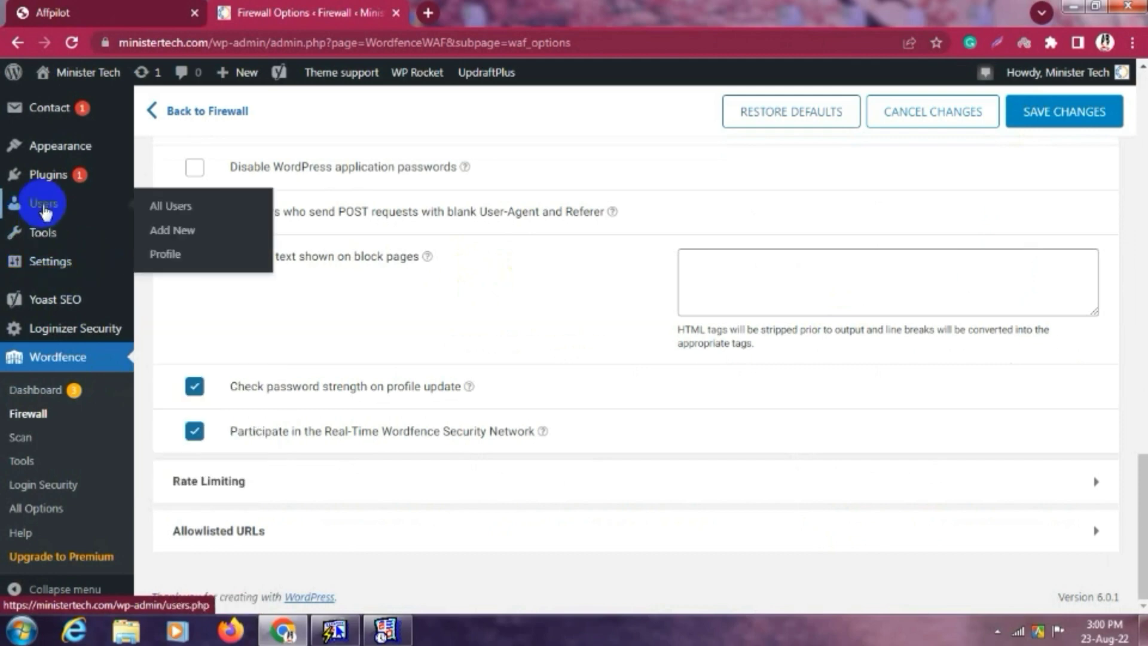
click(180, 206)
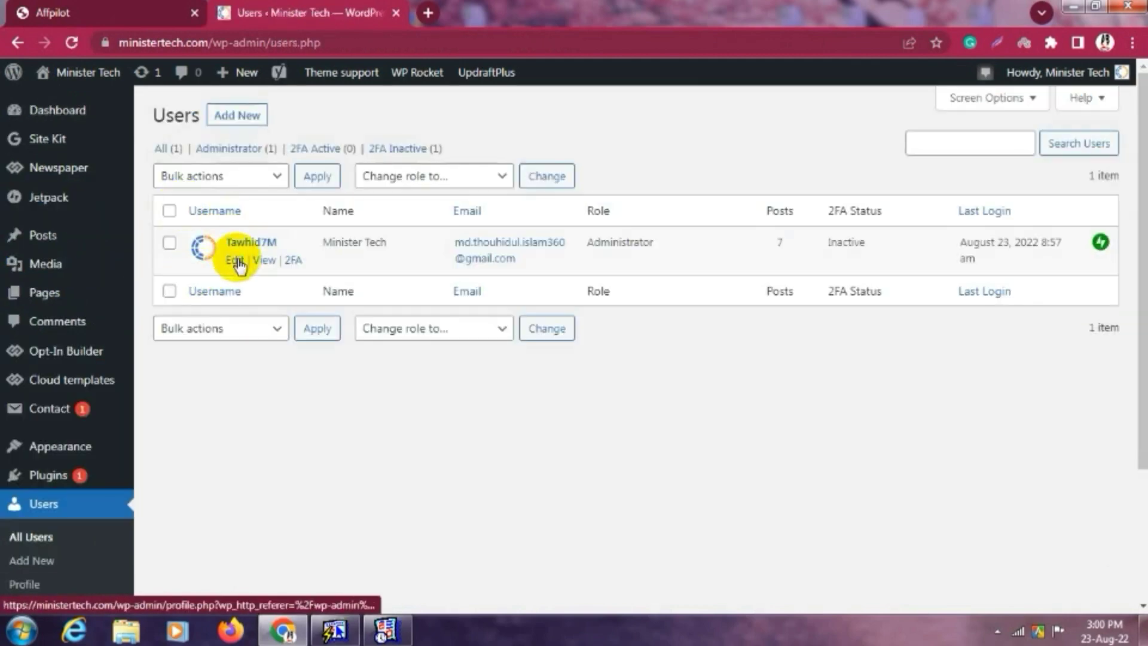
click(237, 262)
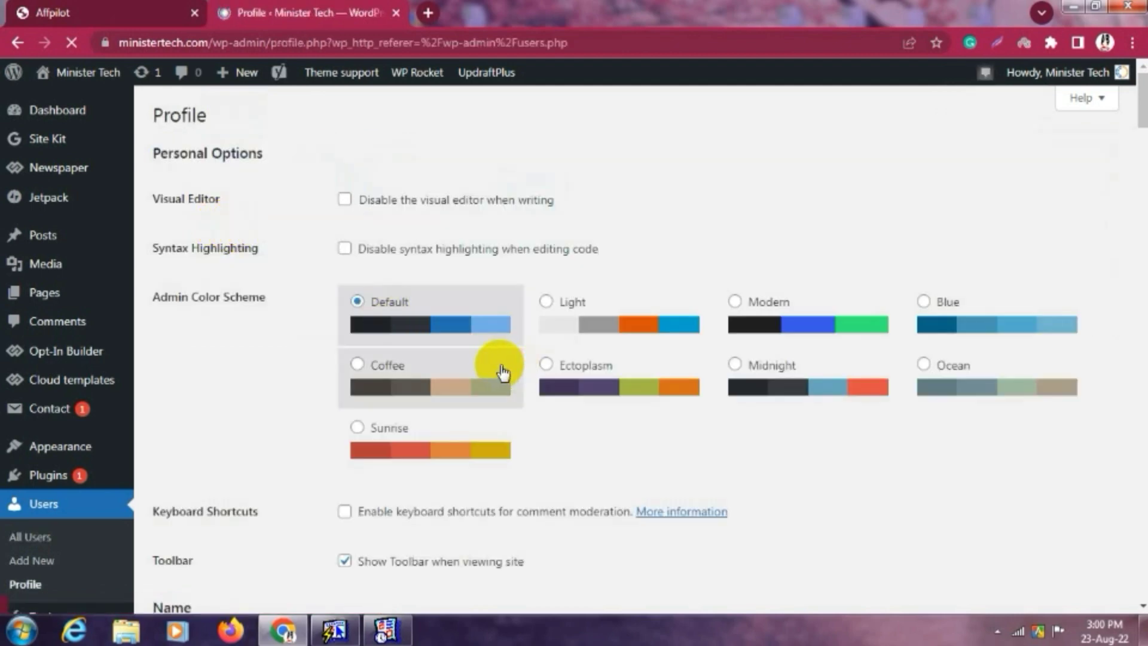
Add an application password named after your username and select the generated password.
scroll(281, 349, down, 4)
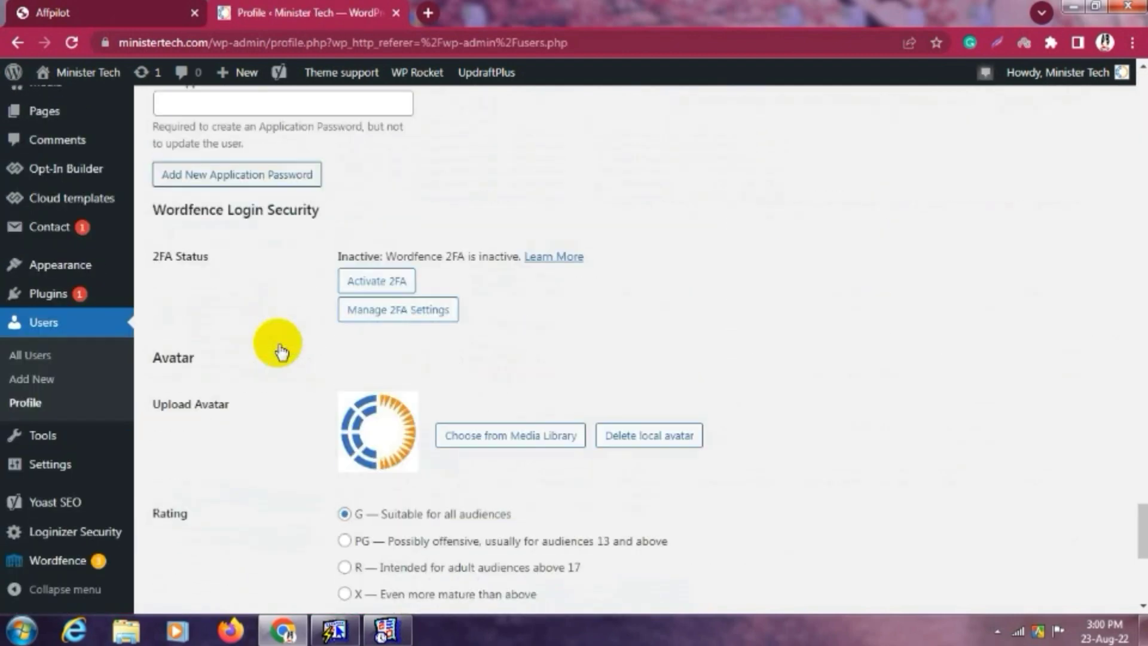
scroll(281, 349, up, 2)
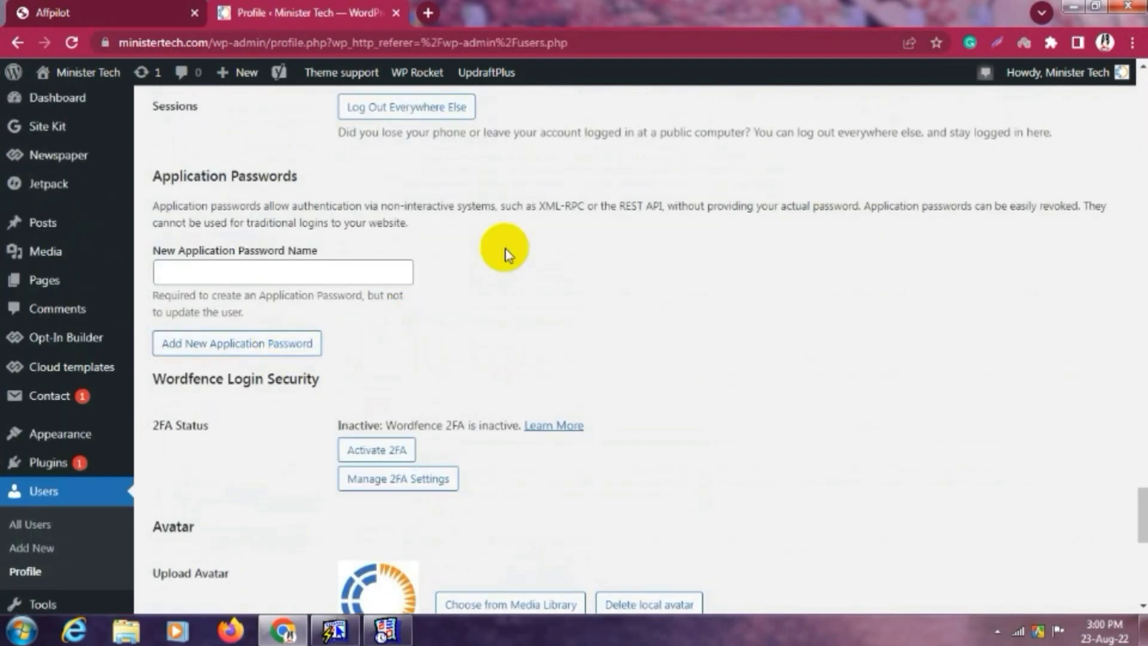
click(246, 271)
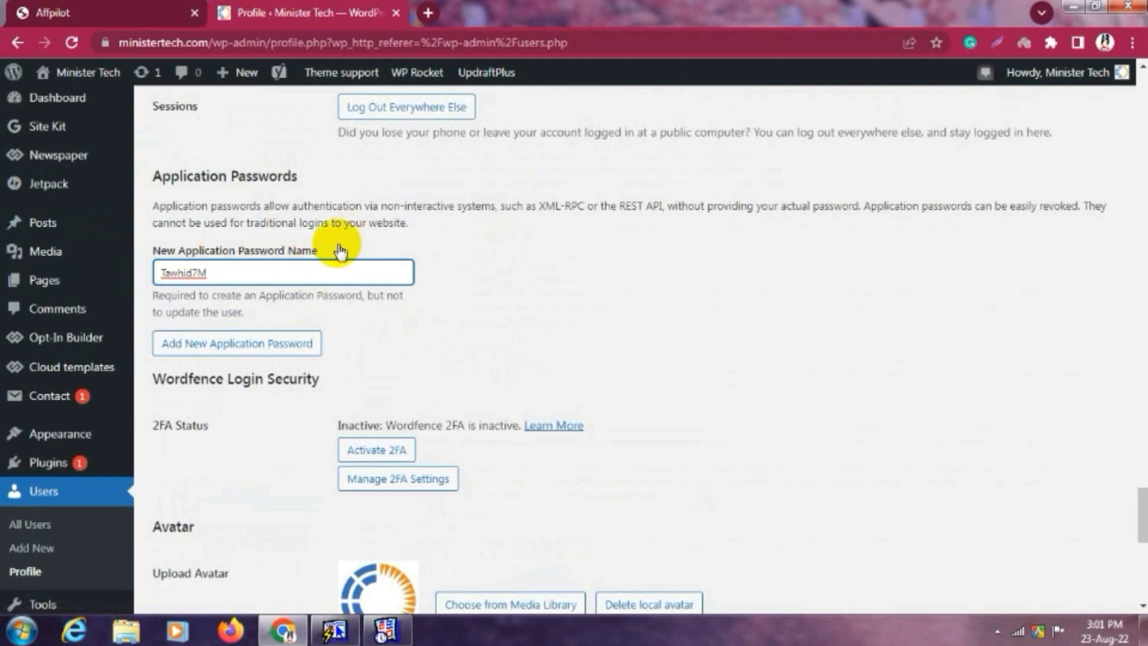
click(276, 270)
text(Tawhid7M)
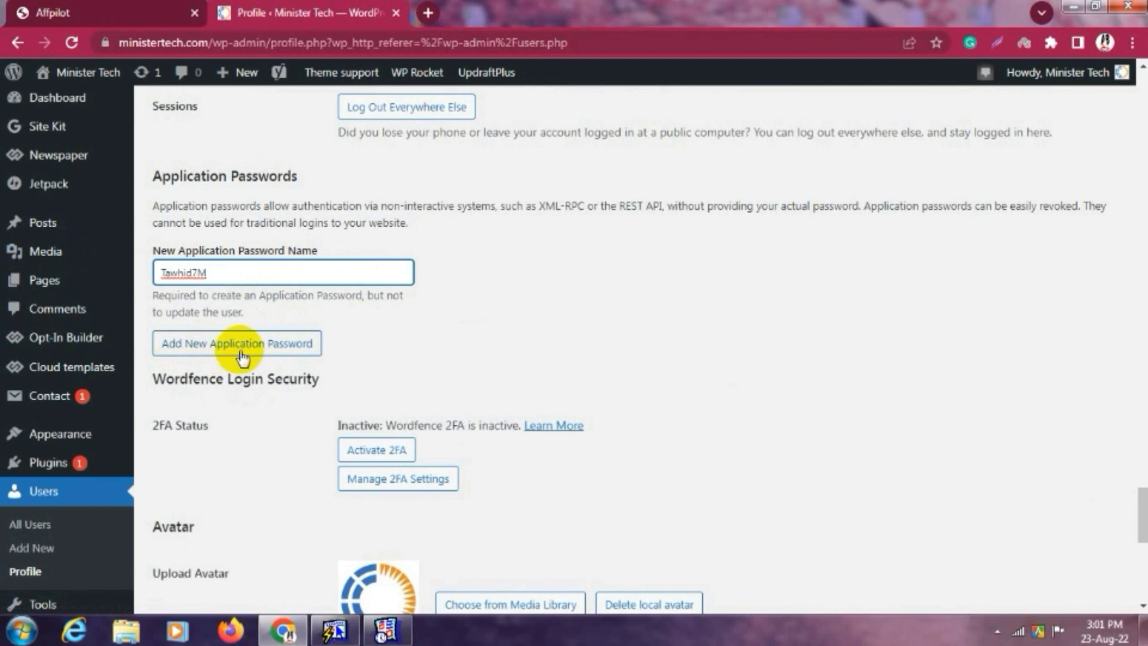
click(263, 351)
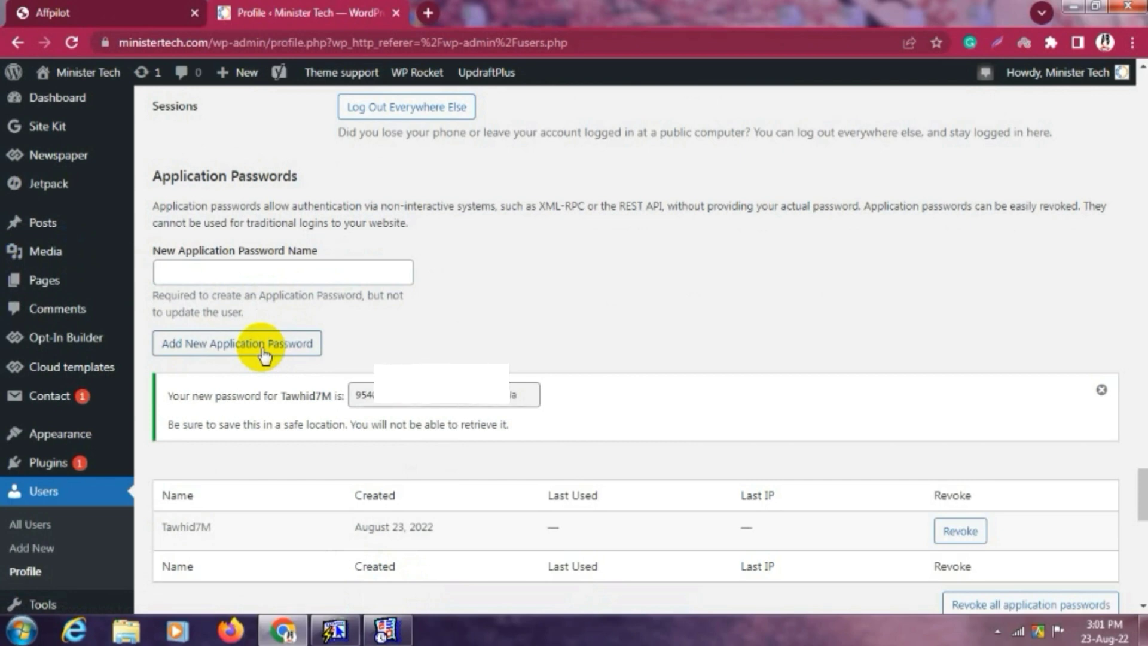
click(430, 401)
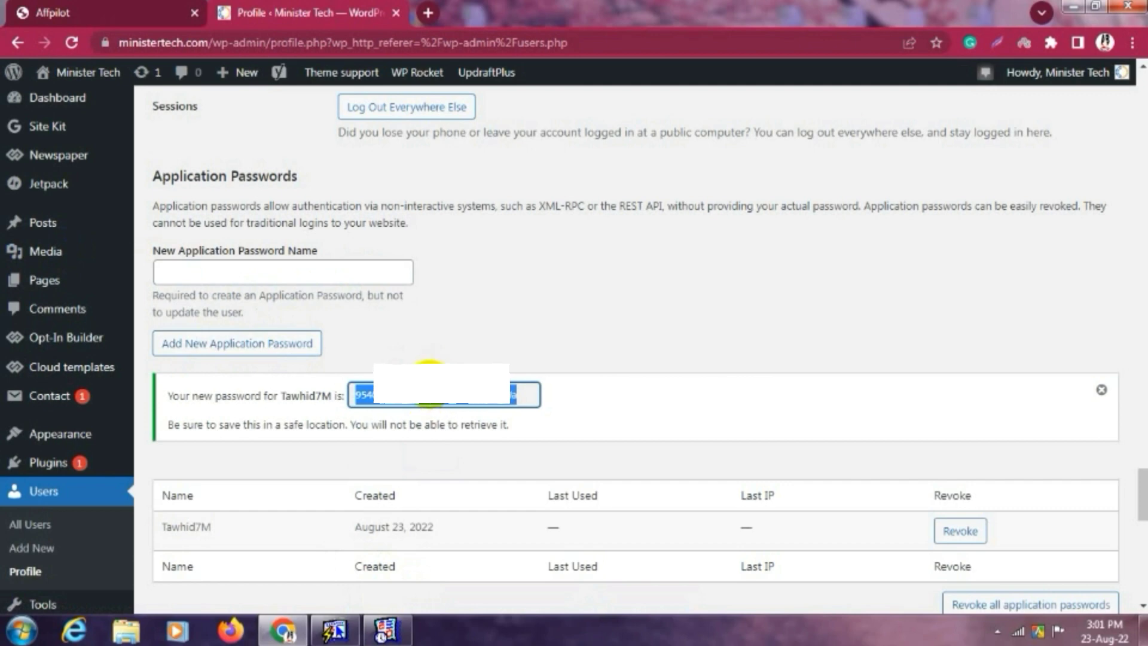
Paste the application password into Affpilot's form and verify the Minister Tech site.
click(133, 7)
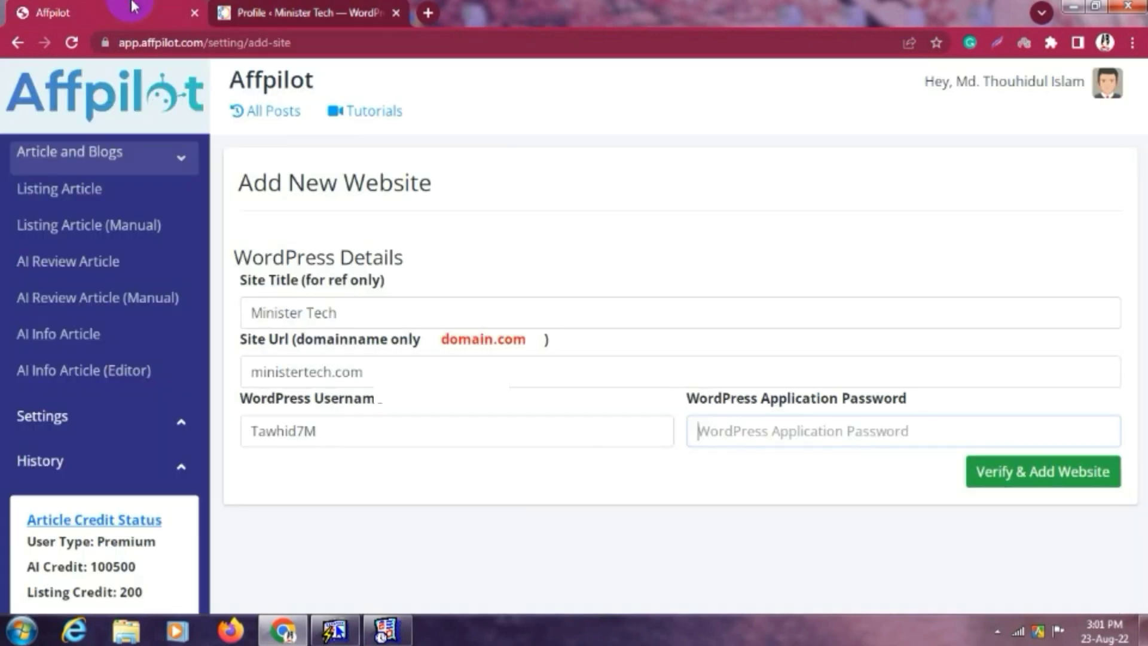
key(ctrl+v)
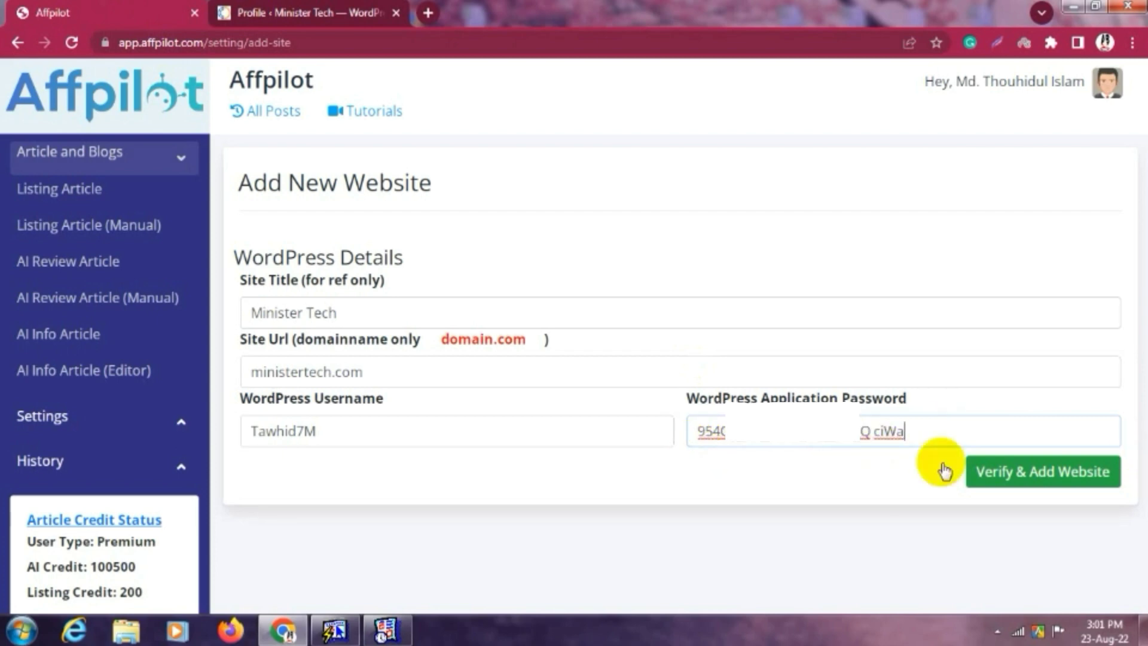
click(1012, 474)
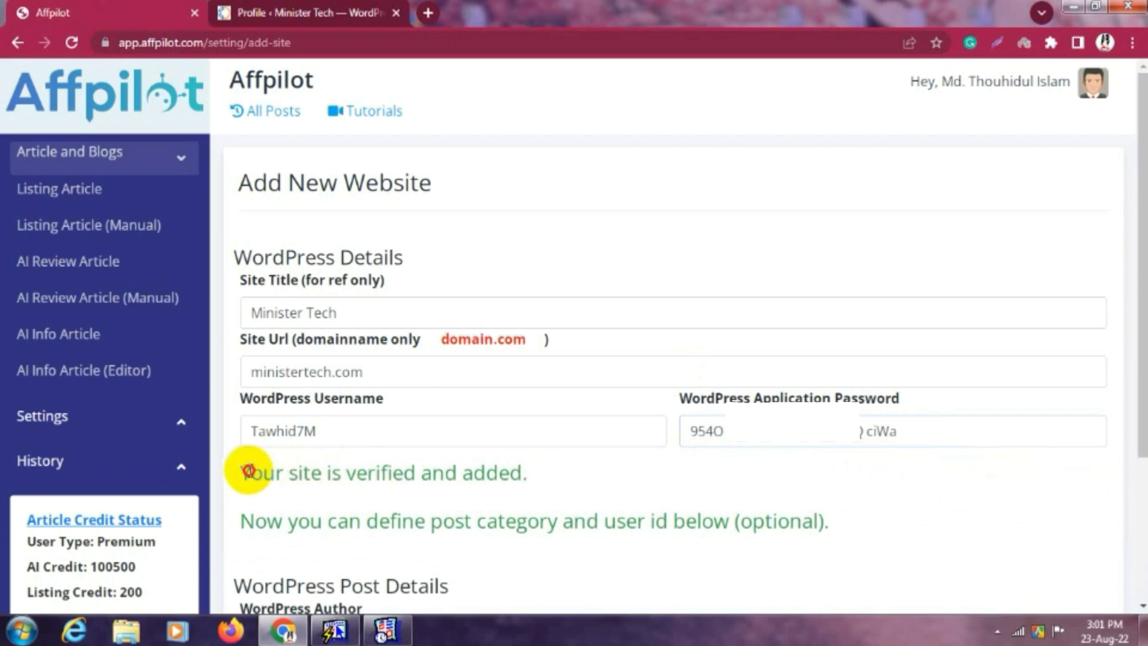
drag(250, 473, 495, 465)
click(530, 467)
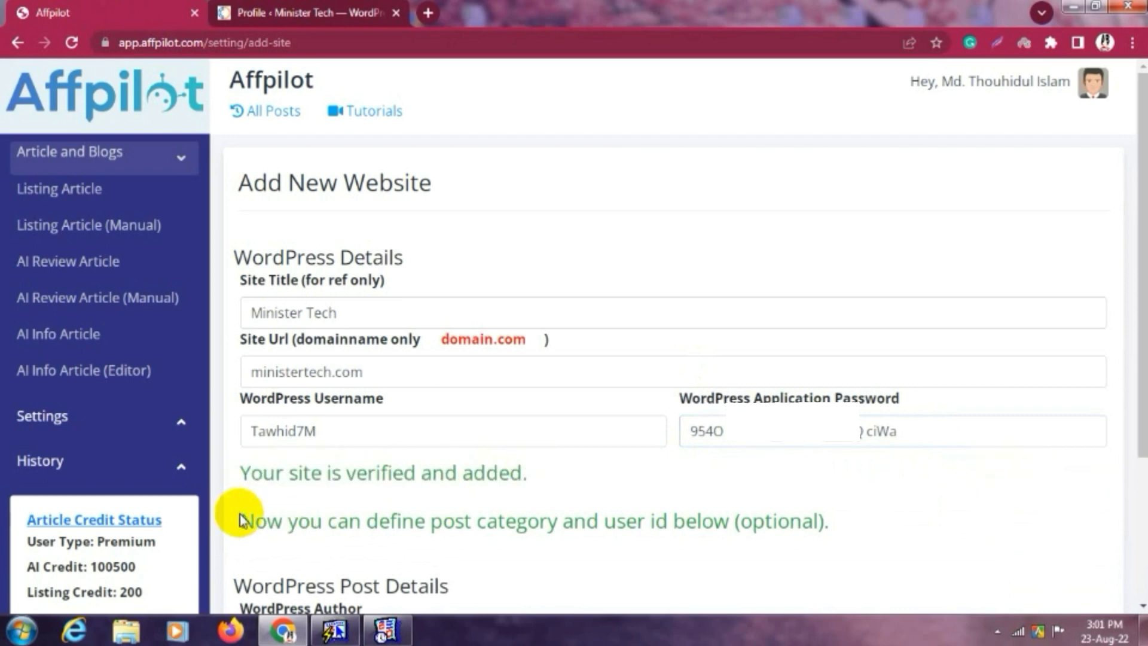
Keep the current post category and publish status, then update the site settings.
drag(240, 519, 845, 508)
scroll(845, 508, down, 3)
drag(240, 462, 479, 464)
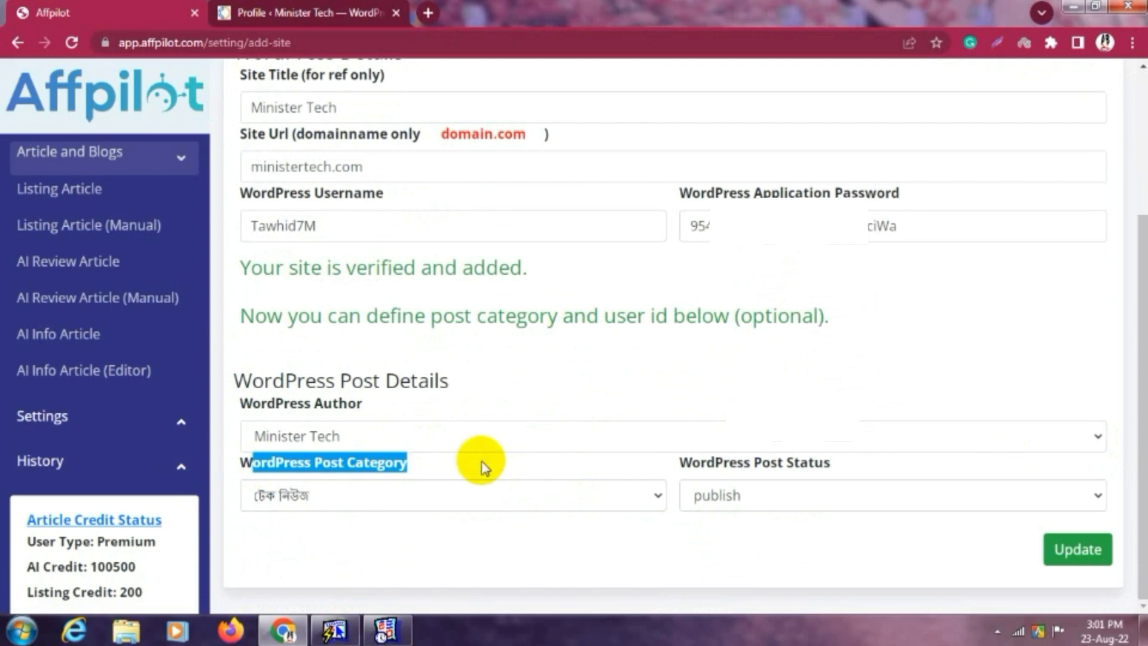
click(392, 466)
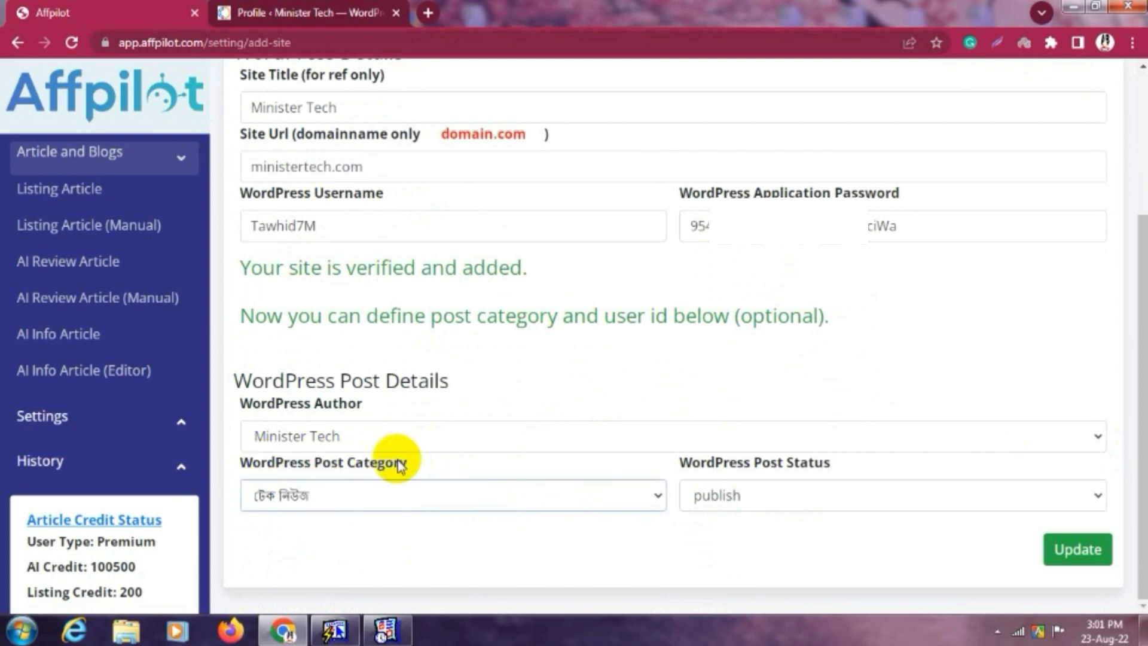
click(658, 495)
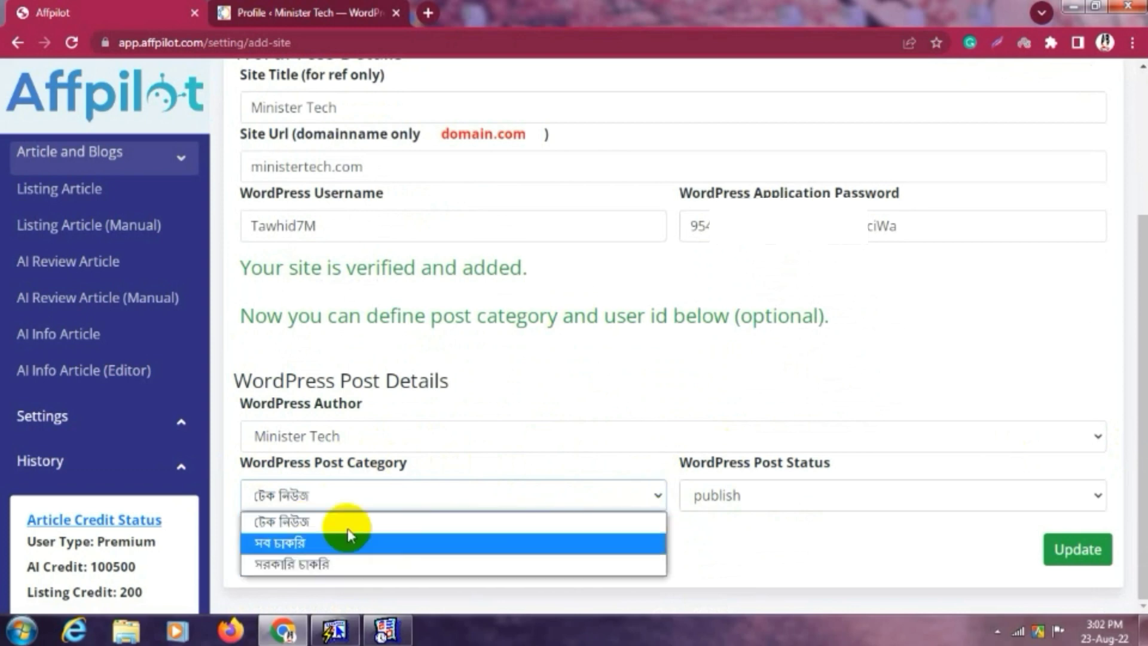
click(576, 460)
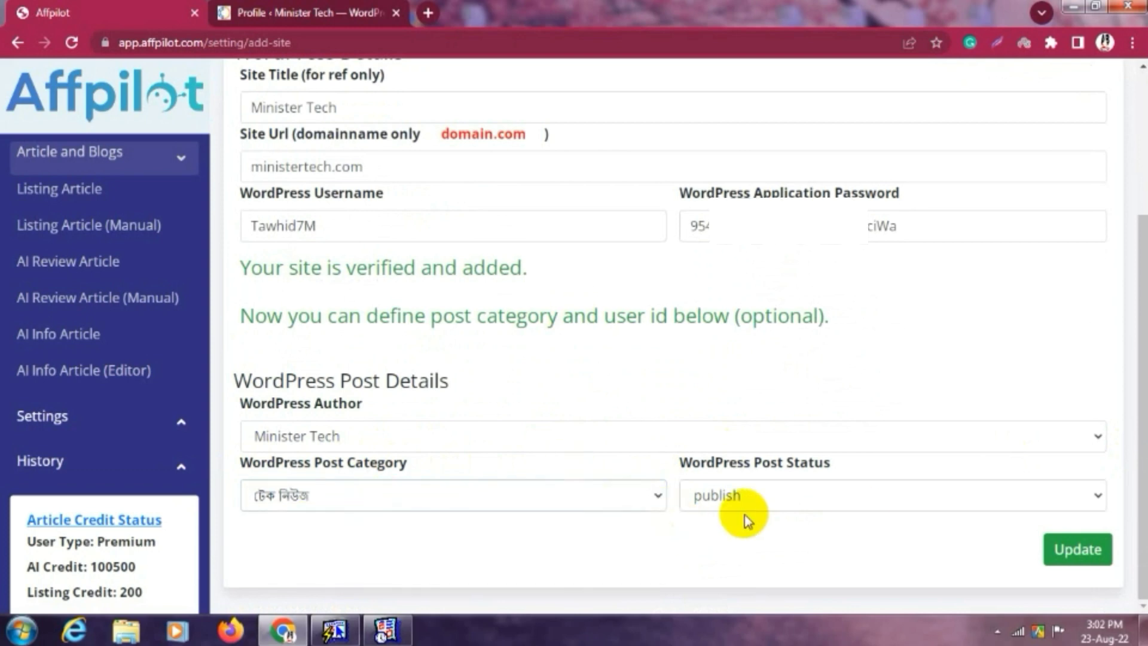
click(836, 495)
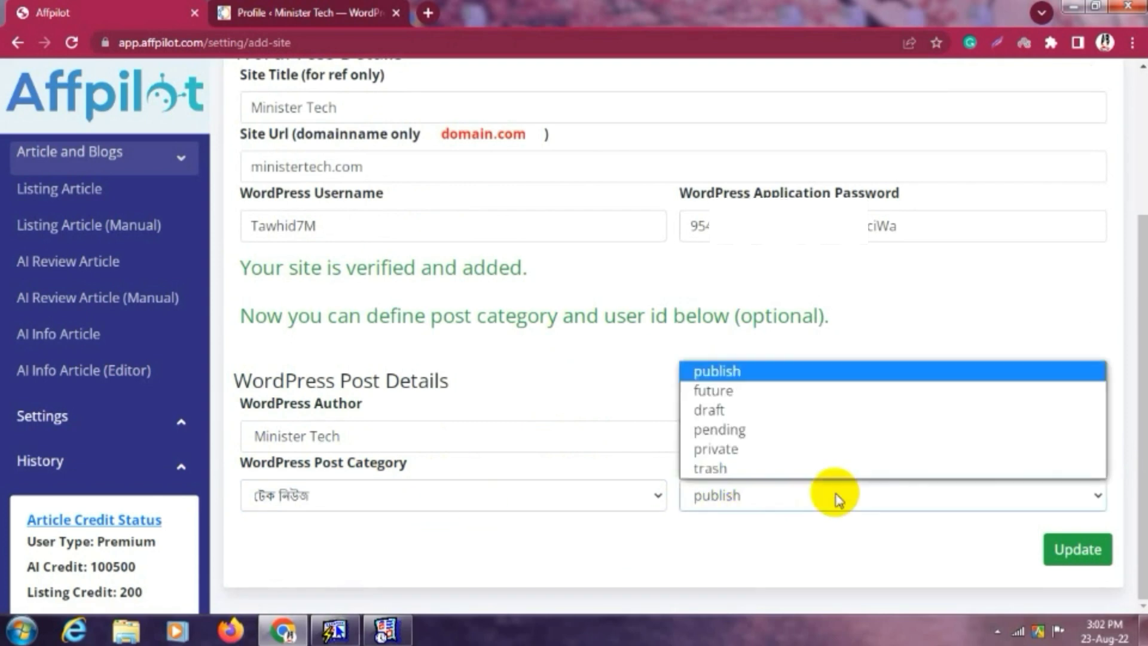
click(725, 373)
click(1069, 551)
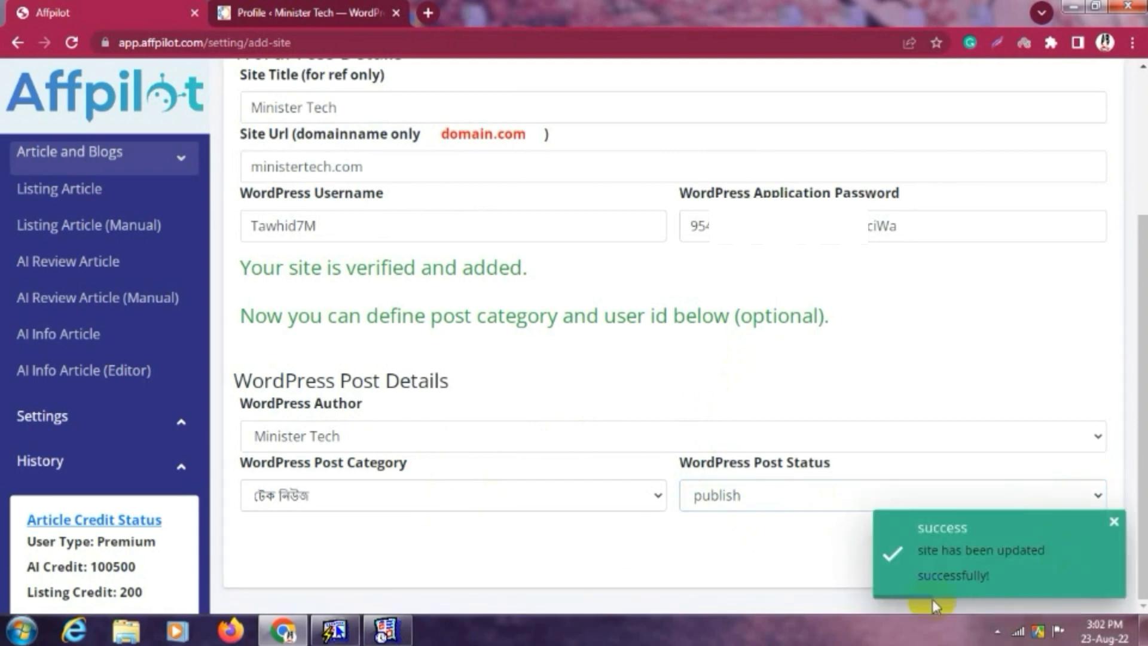
click(1049, 438)
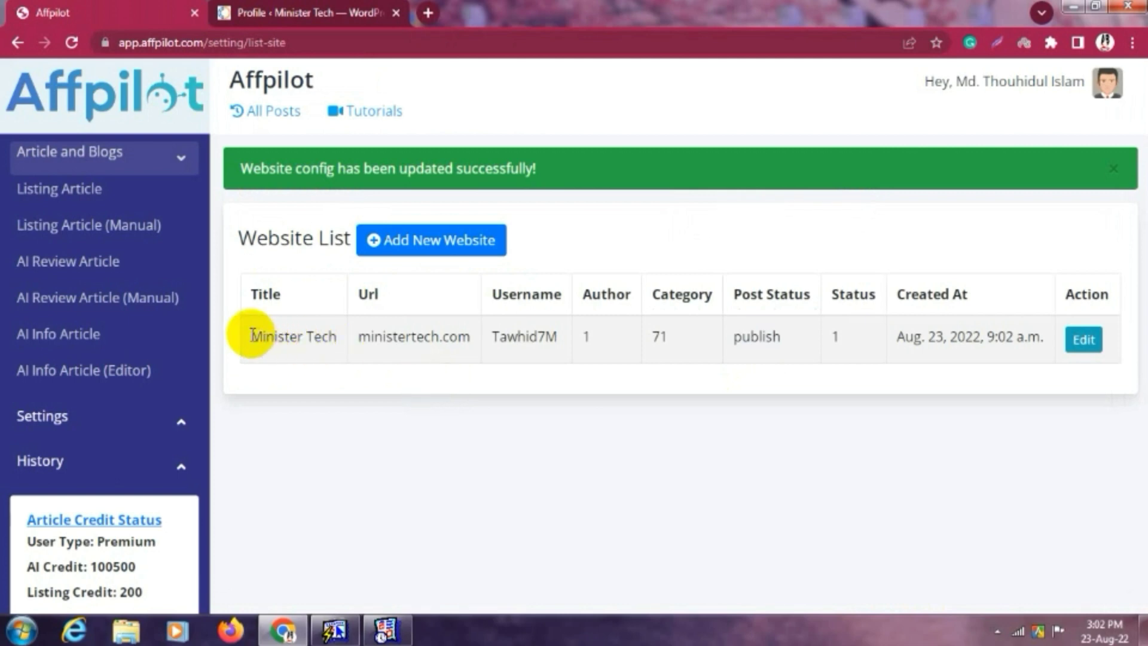
Check the Minister Tech row in the Website List, including its creation date.
drag(253, 336, 556, 344)
click(758, 344)
drag(942, 345, 1055, 346)
click(1129, 343)
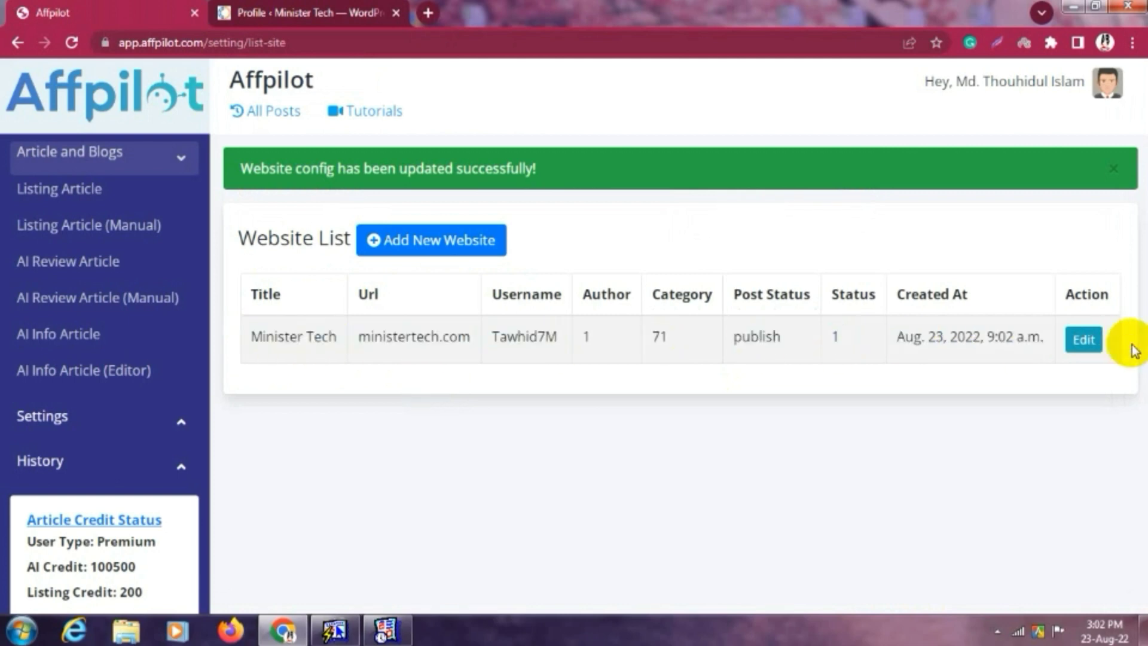
click(837, 451)
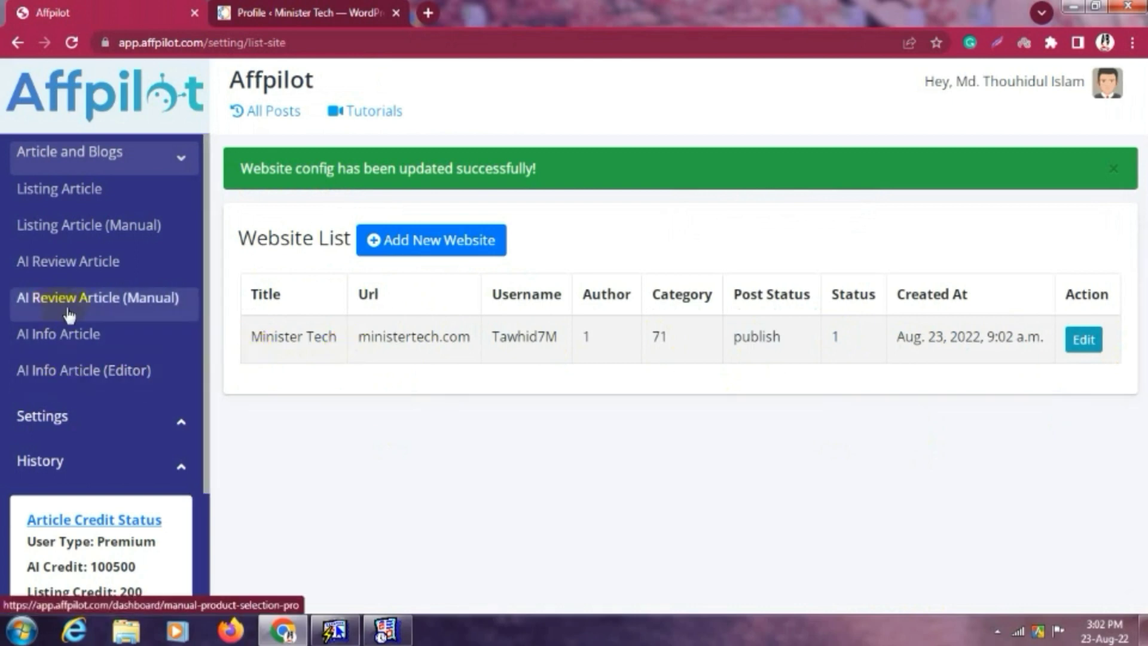
Open the AI Info Article generator and paste the job-interview keywords.
click(102, 339)
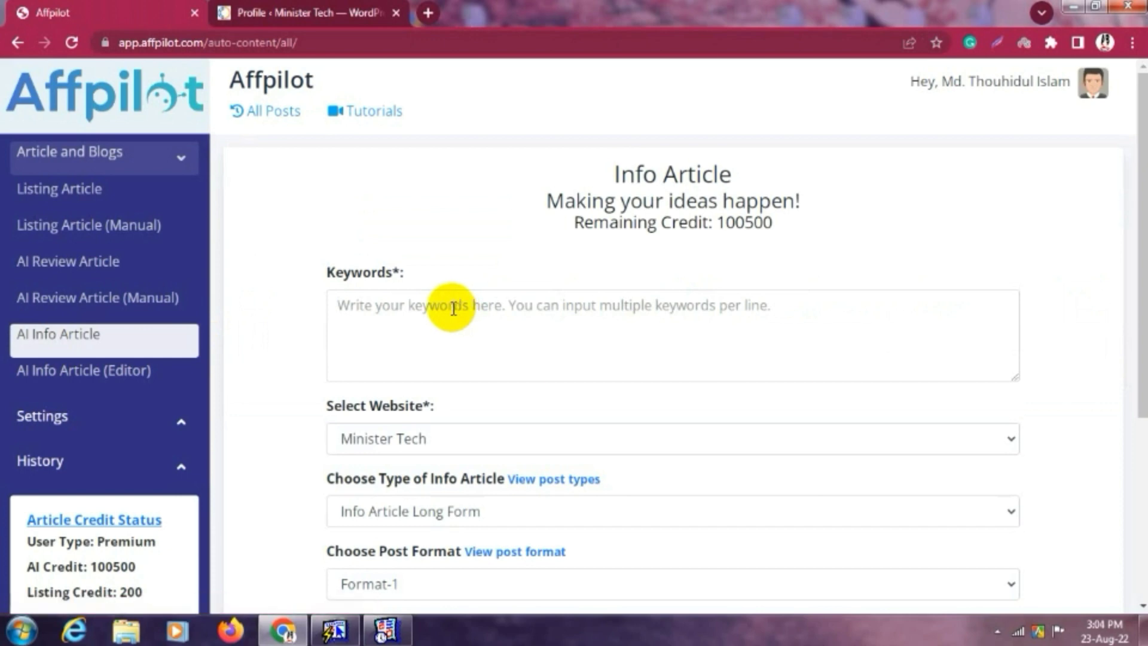
click(448, 308)
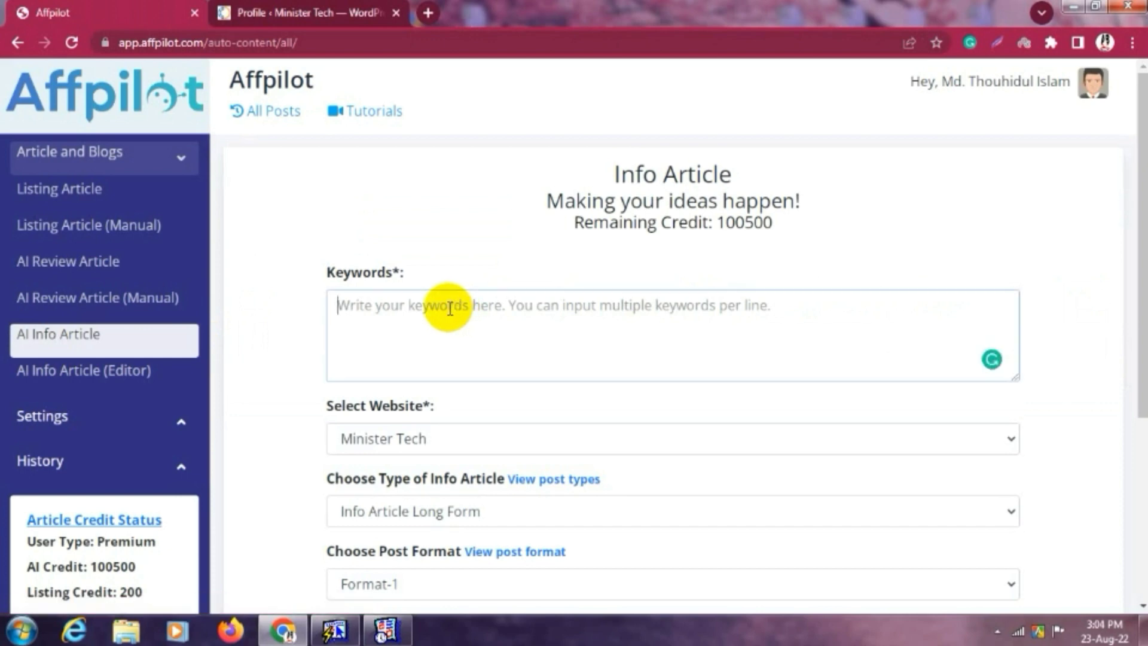
text(5 Technology job interview)
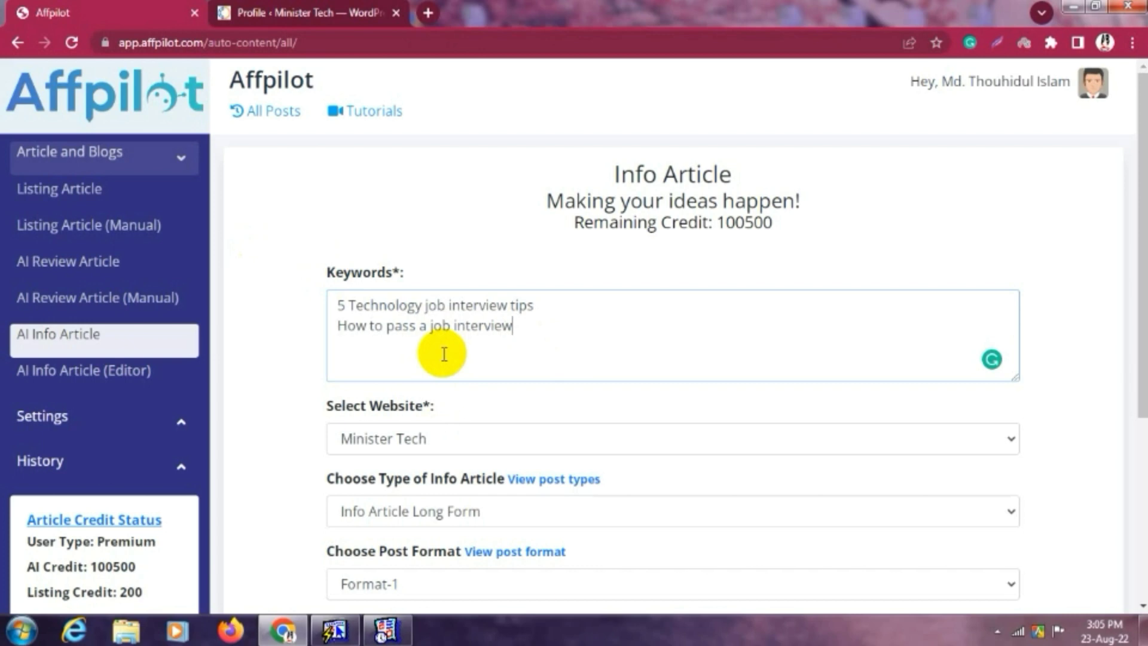
scroll(443, 354, down, 1)
scroll(443, 353, down, 1)
Target Minister Tech with Info Article Medium Form, Format-1 and Pixabay images.
click(487, 272)
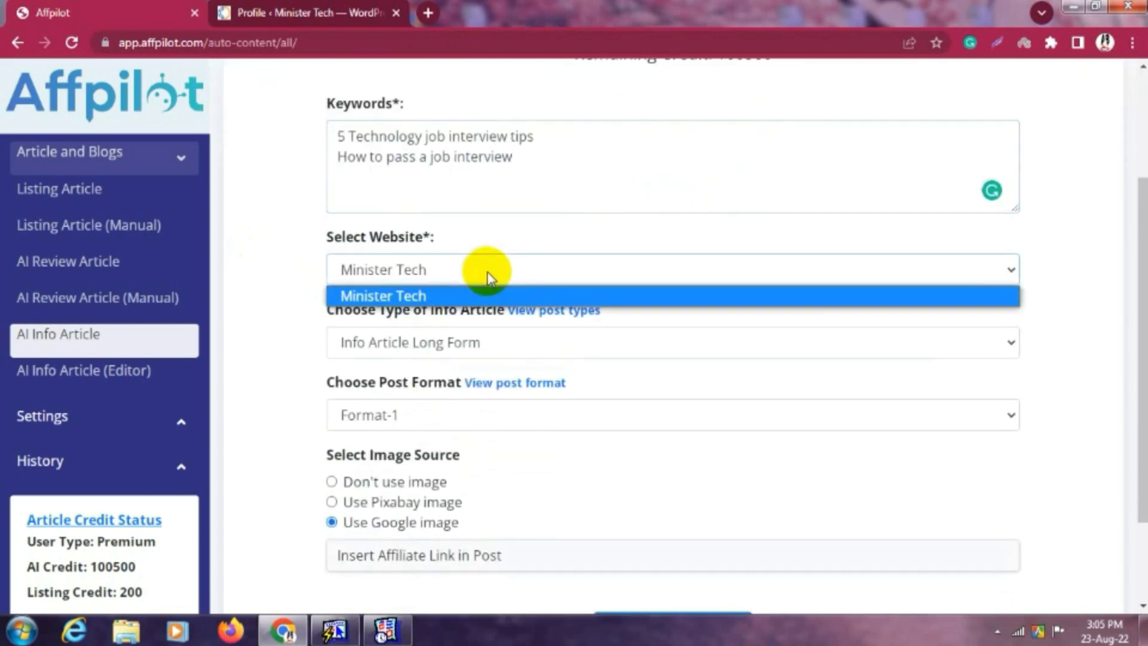
click(422, 294)
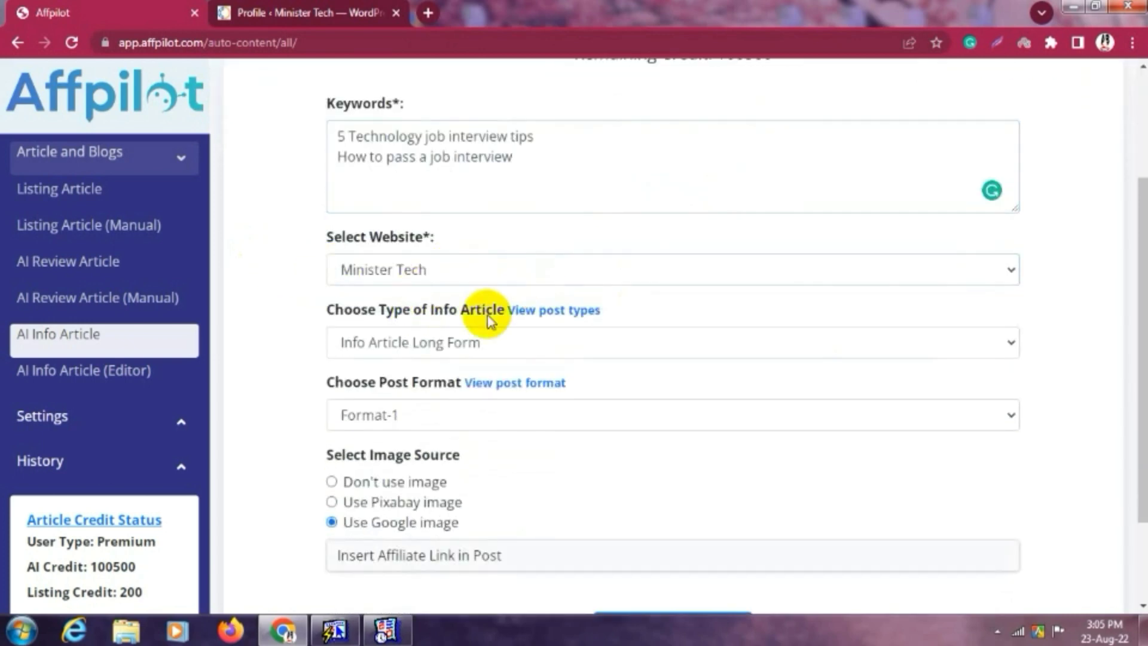
scroll(436, 341, down, 1)
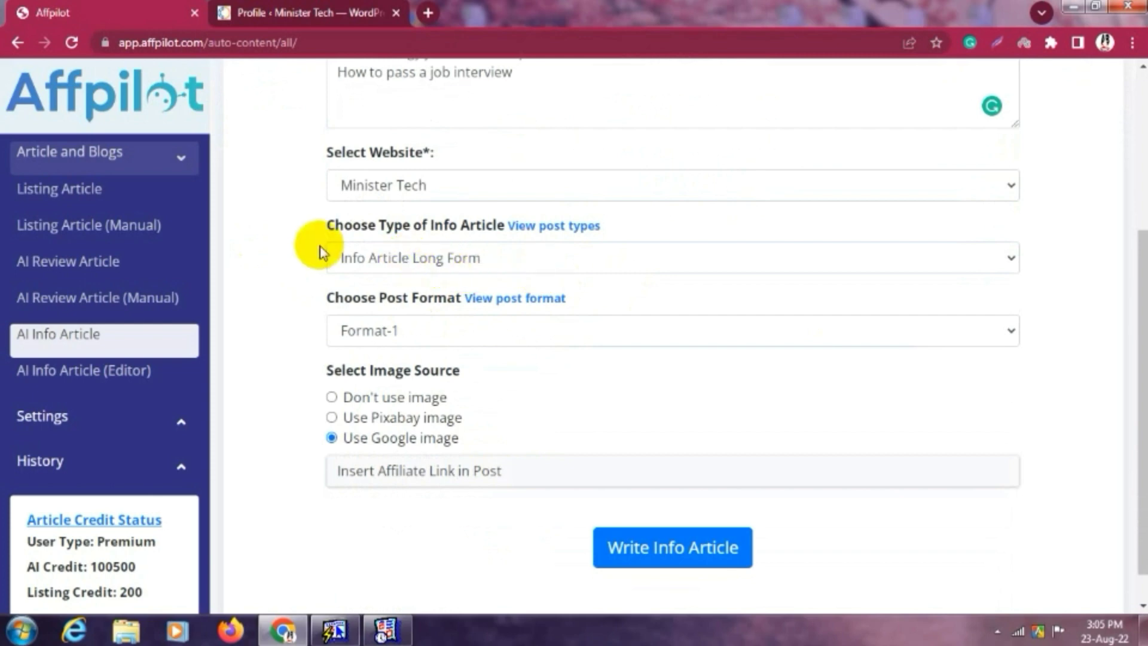
click(443, 263)
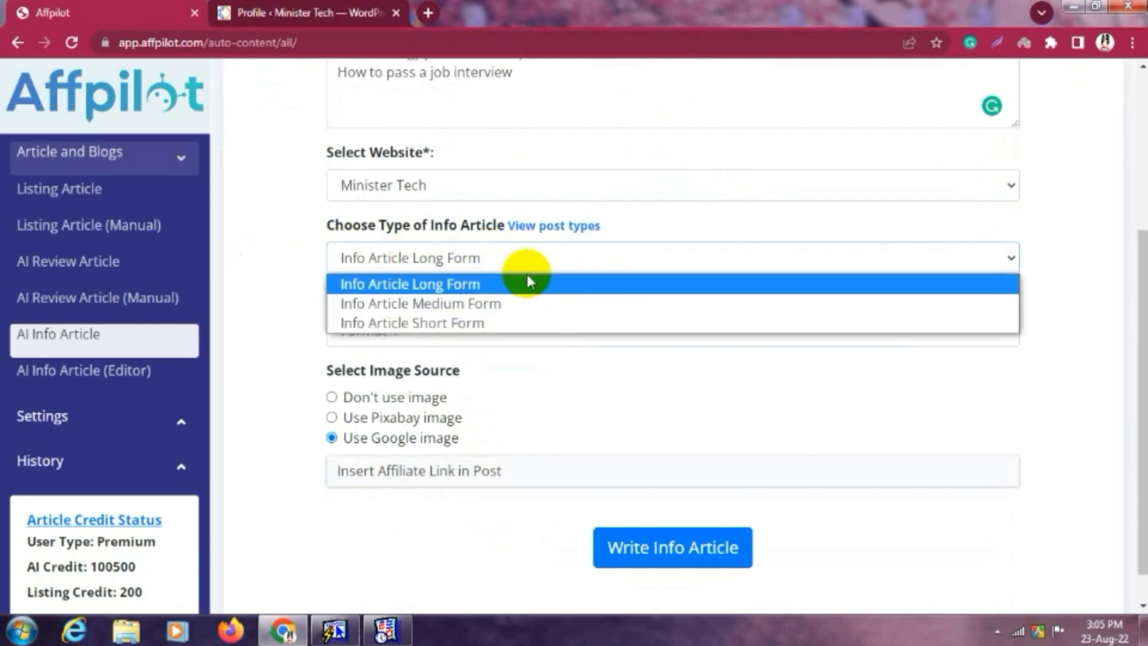
click(486, 303)
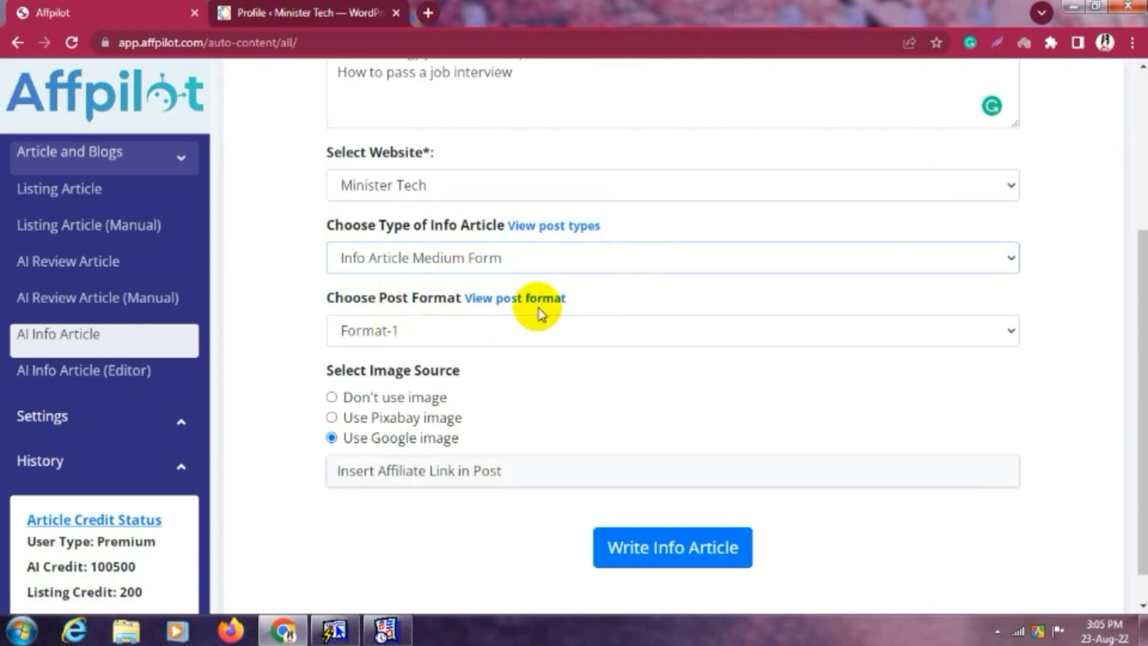
click(449, 328)
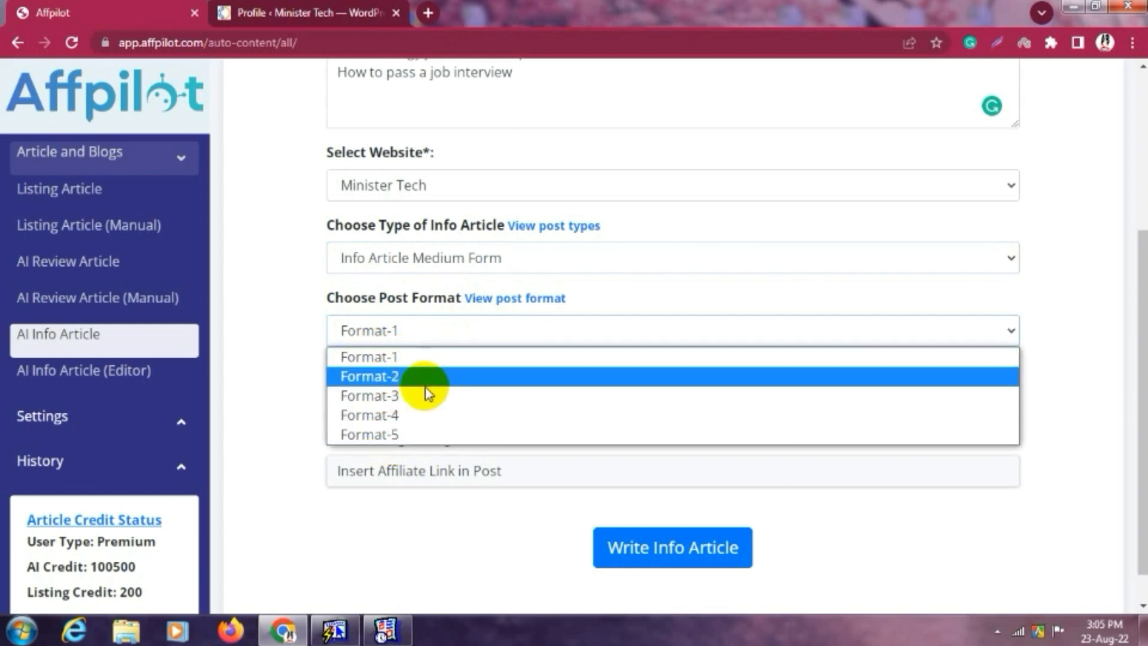
click(417, 358)
scroll(741, 379, down, 1)
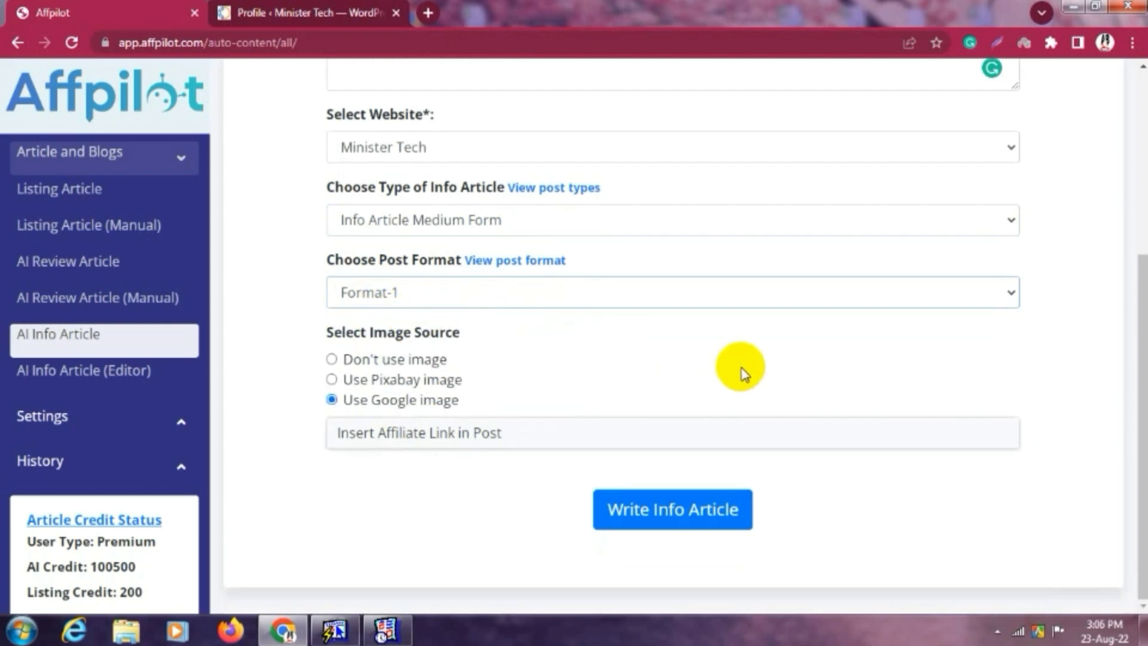
click(346, 362)
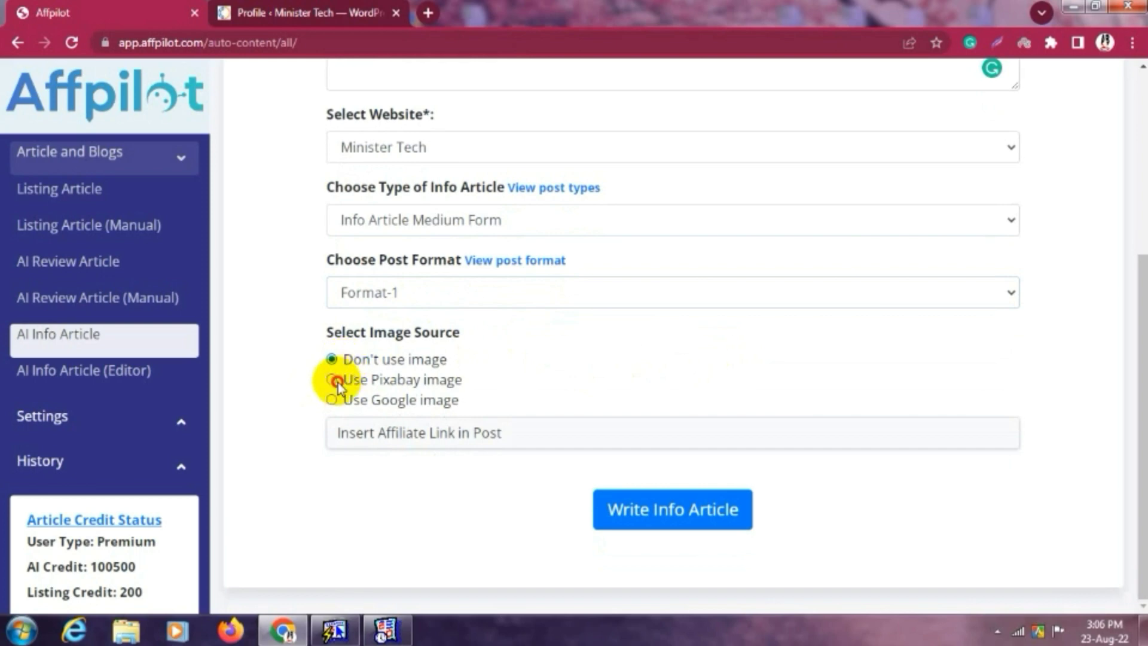
click(335, 381)
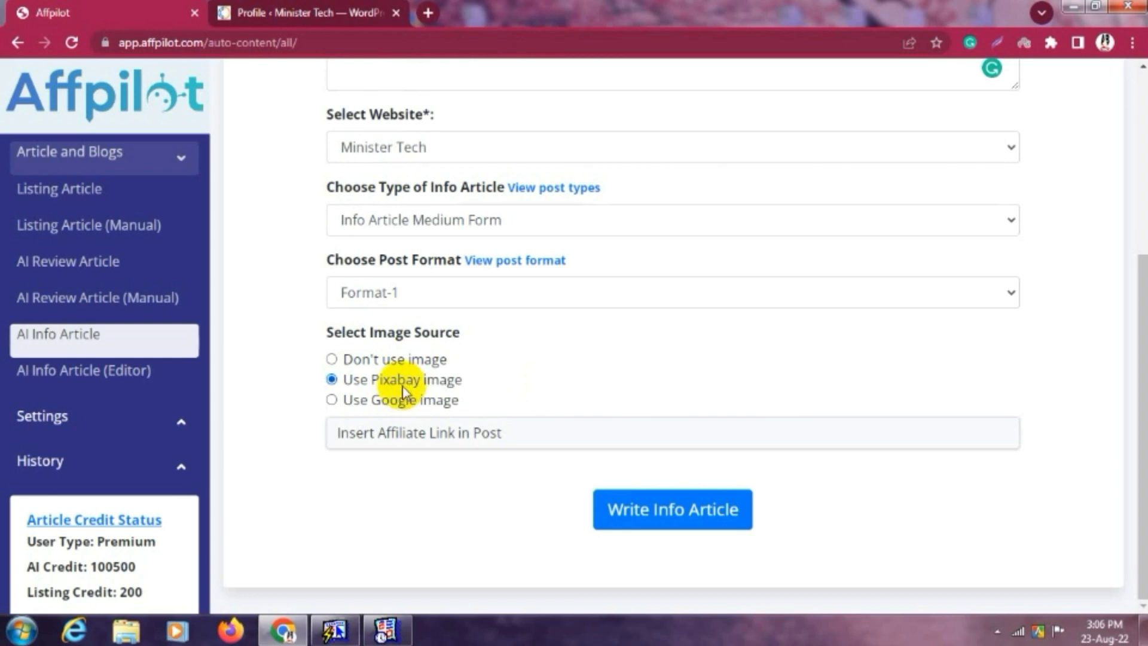
Expand the affiliate link settings and enter Namecheap as the anchor text.
click(428, 439)
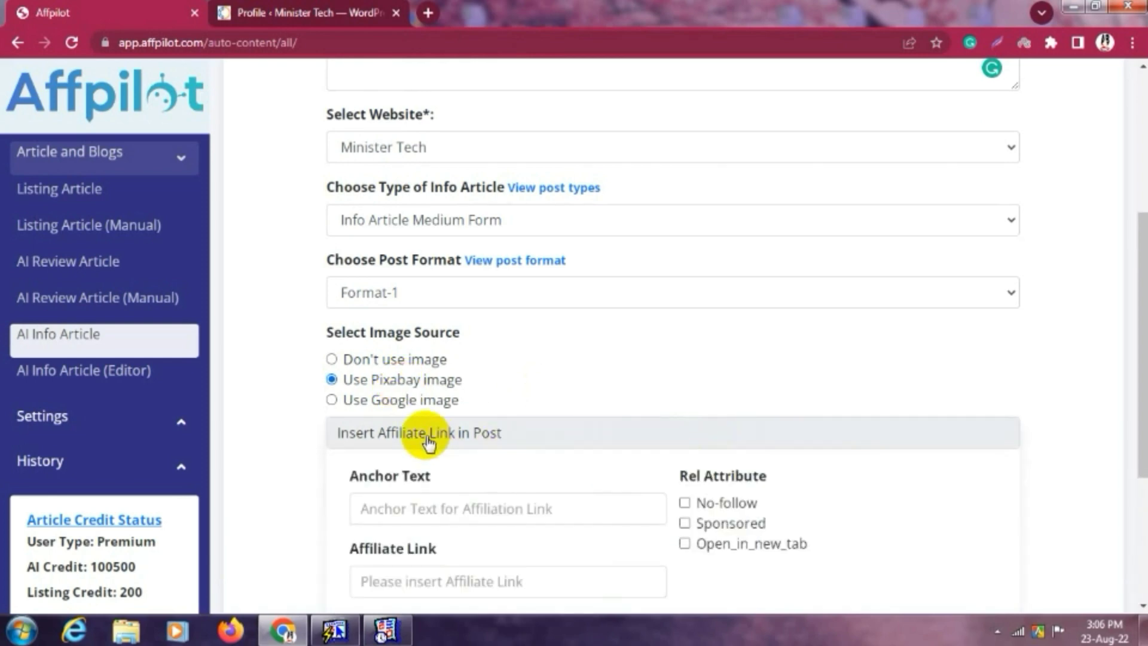
scroll(575, 458, down, 3)
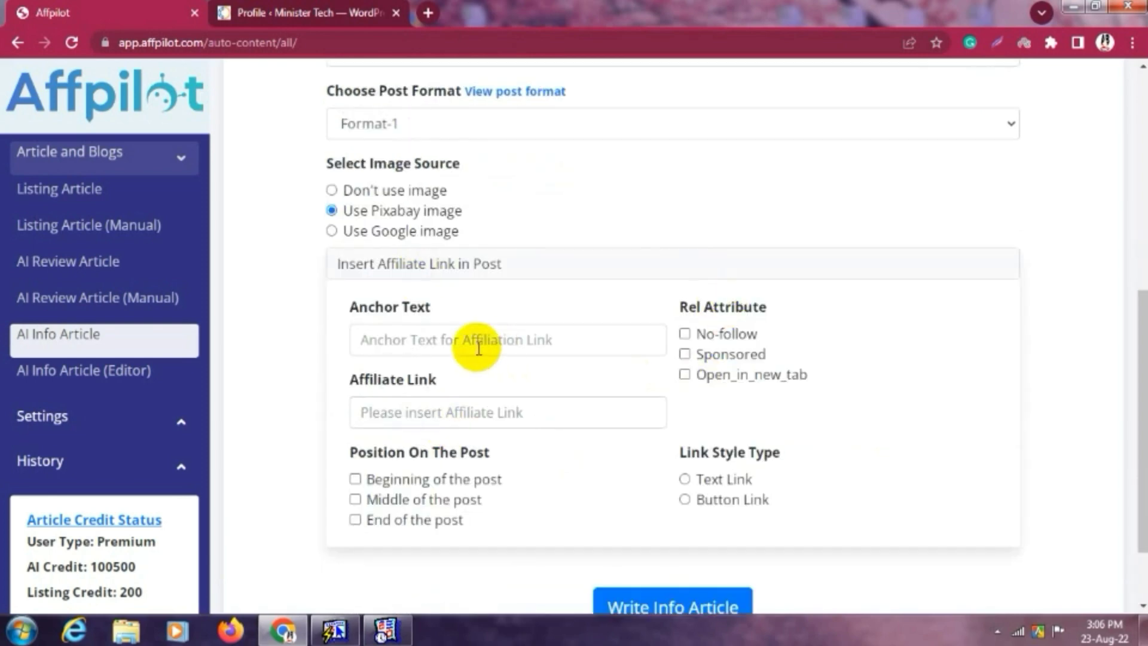
click(428, 345)
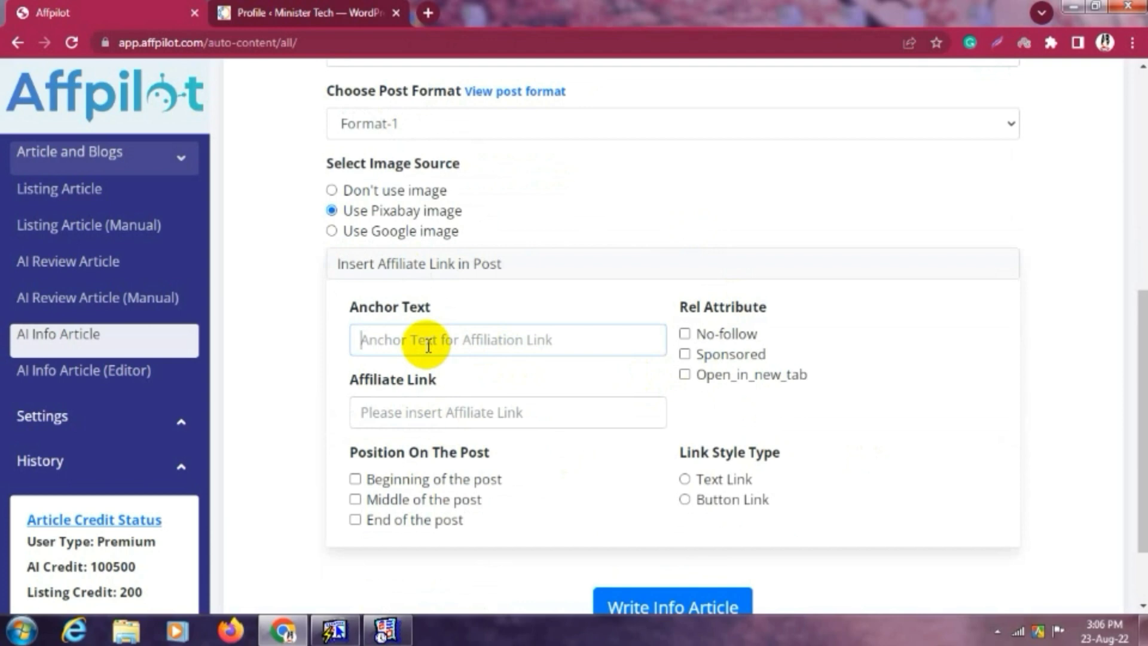
text(Namecheap)
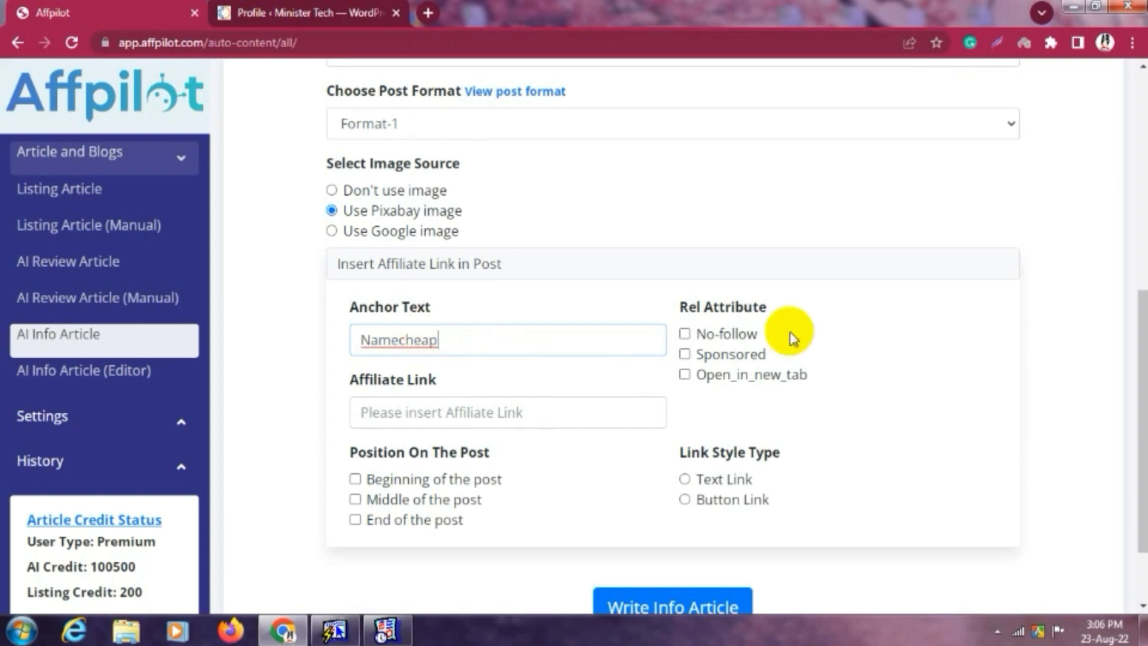
Leave all Rel Attribute boxes unticked, collapse the section and submit the info article job.
click(684, 333)
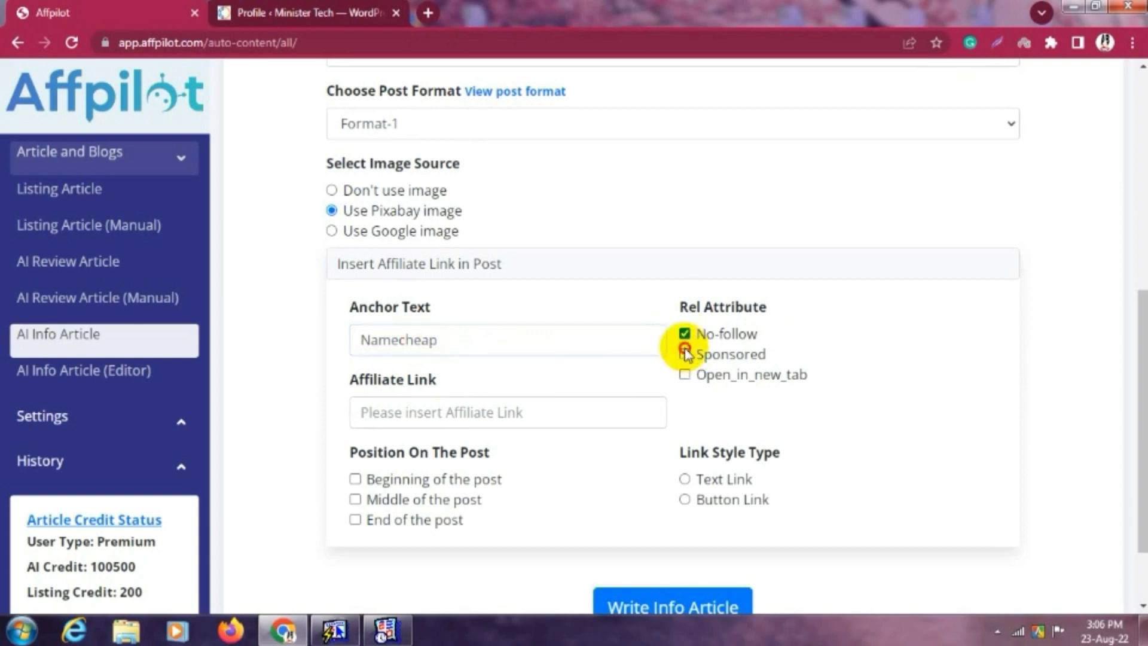
click(683, 331)
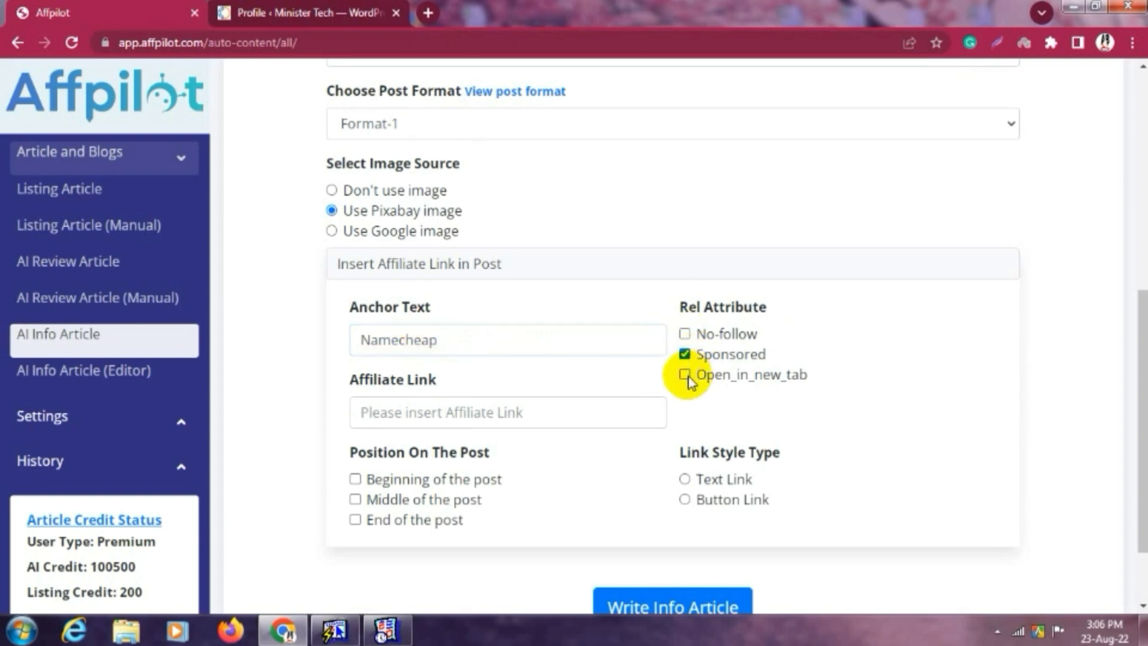
click(684, 355)
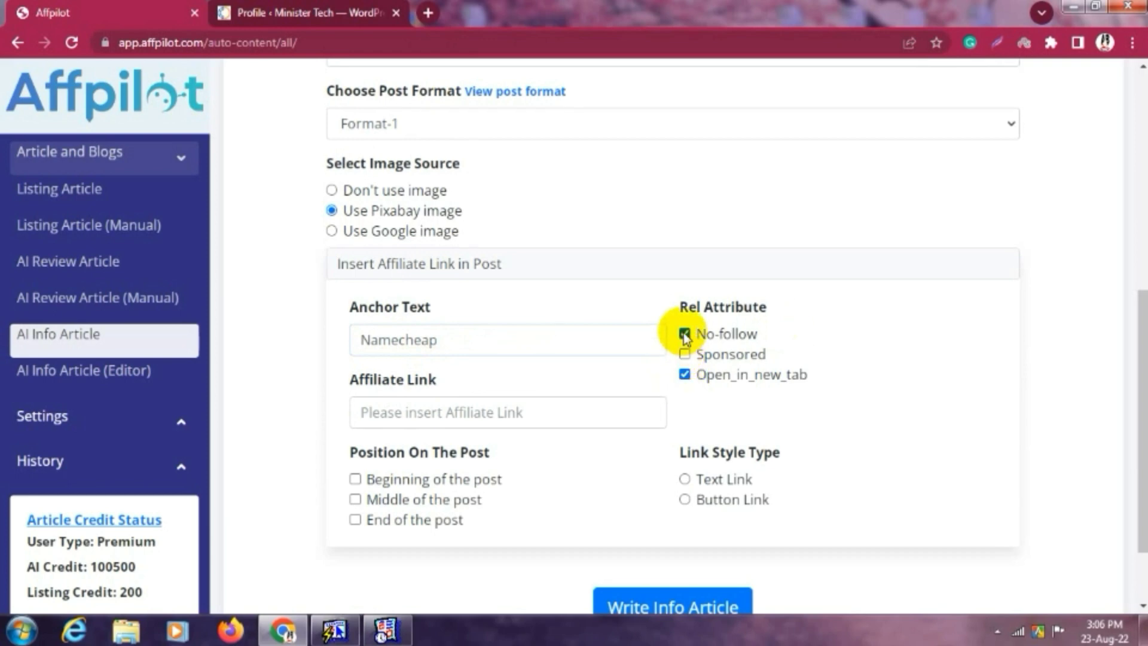
click(685, 335)
click(400, 416)
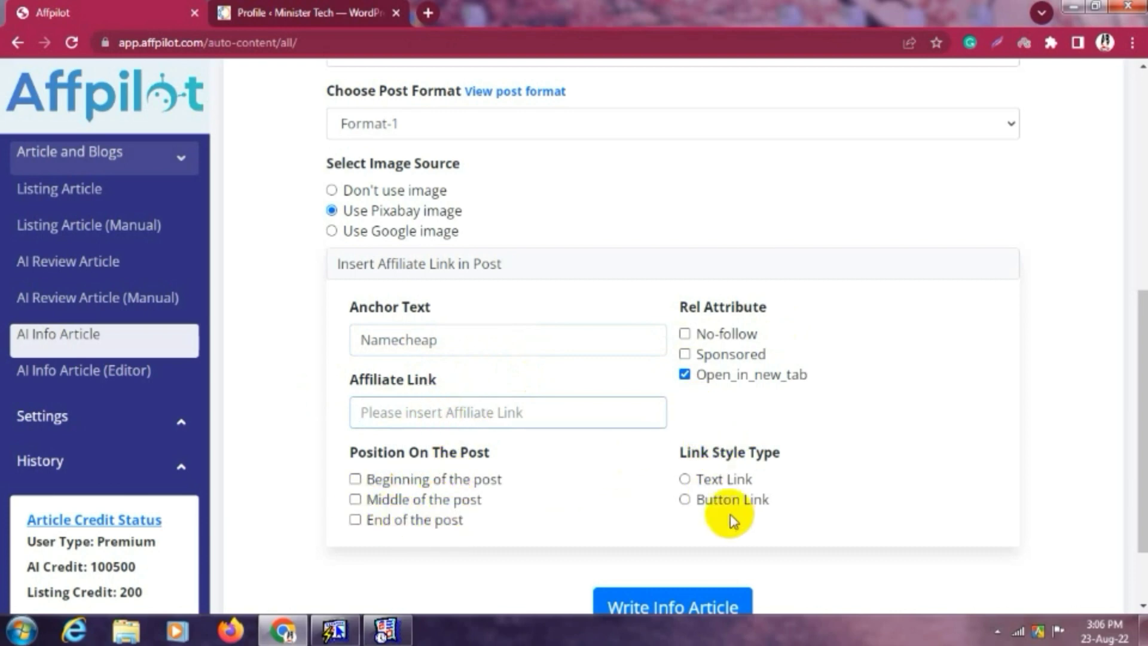
click(684, 374)
scroll(858, 329, down, 2)
scroll(859, 329, up, 2)
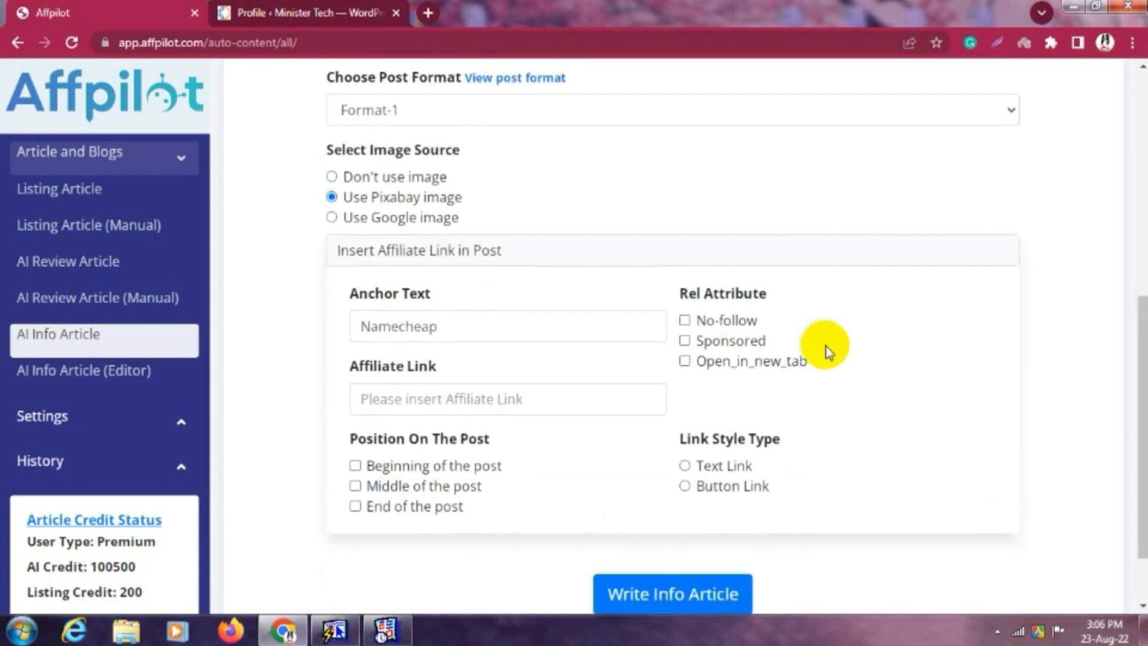
click(736, 248)
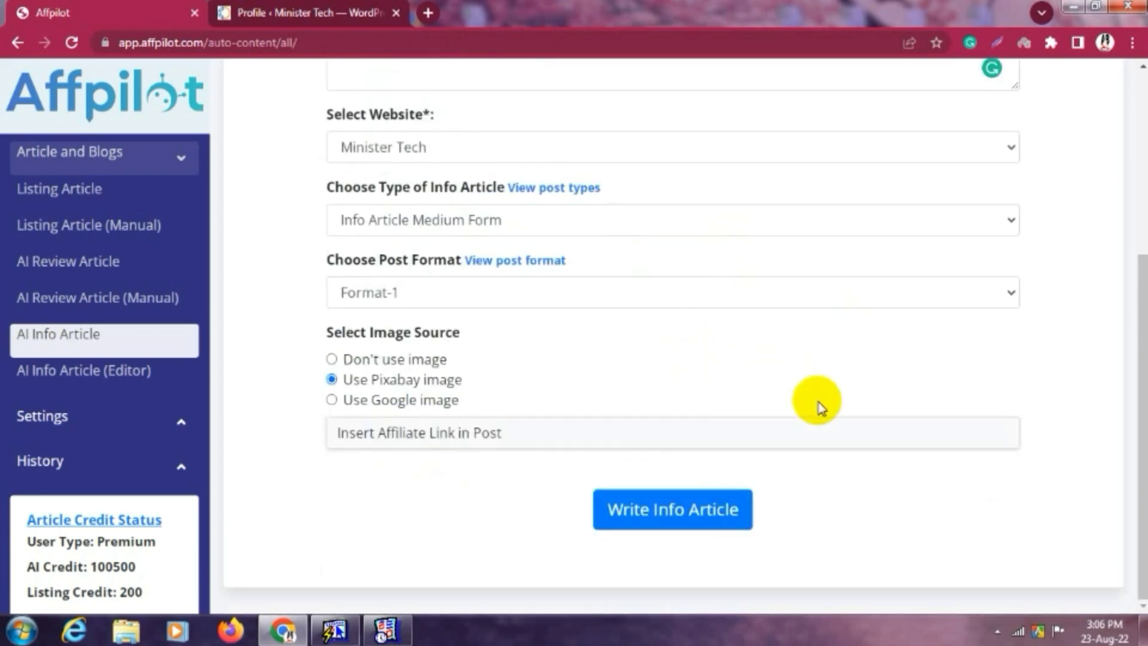
click(666, 520)
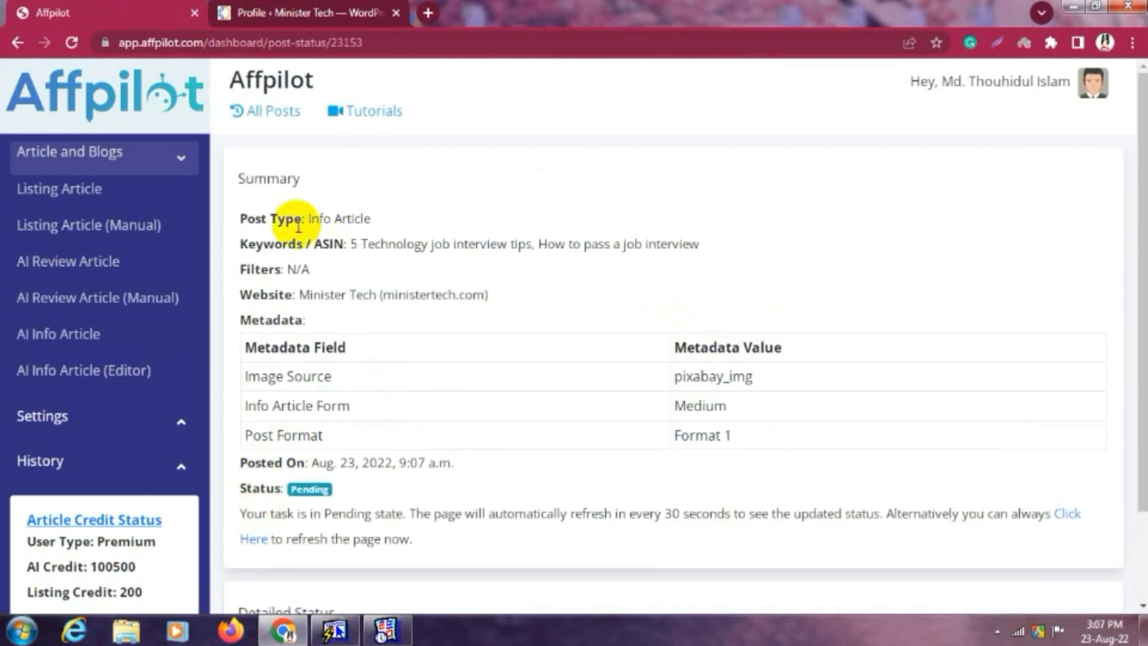
Review the job summary: Info Article type, Minister Tech target, pixabay_img image source.
drag(308, 217, 448, 224)
click(449, 224)
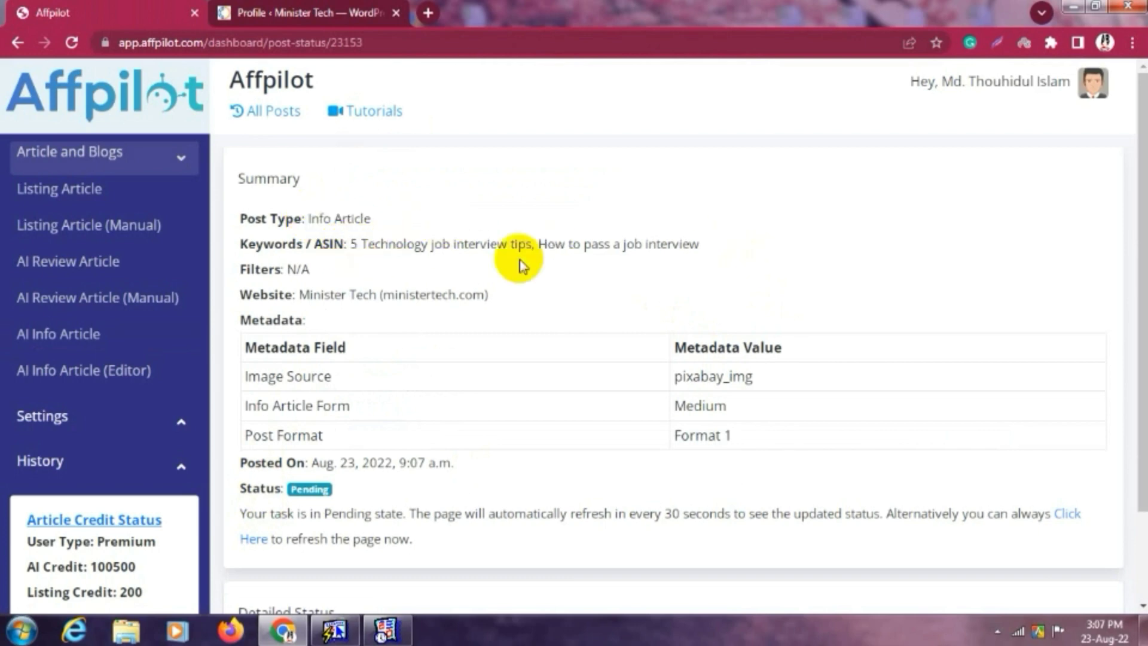
drag(274, 272, 544, 303)
click(544, 308)
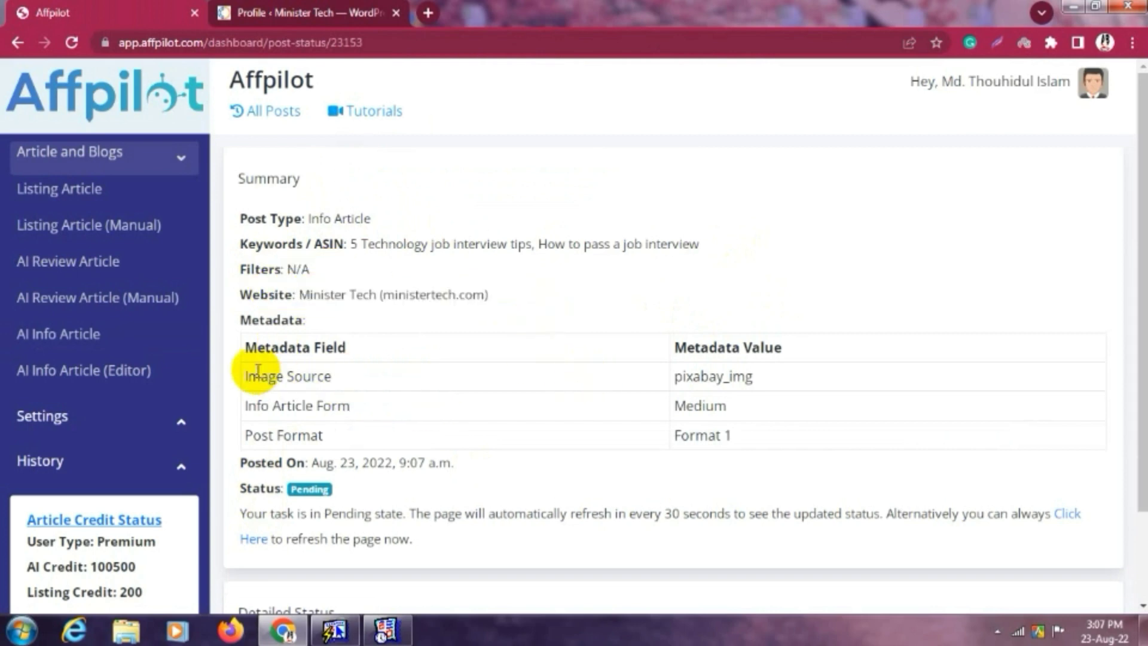
drag(249, 350, 376, 349)
click(489, 345)
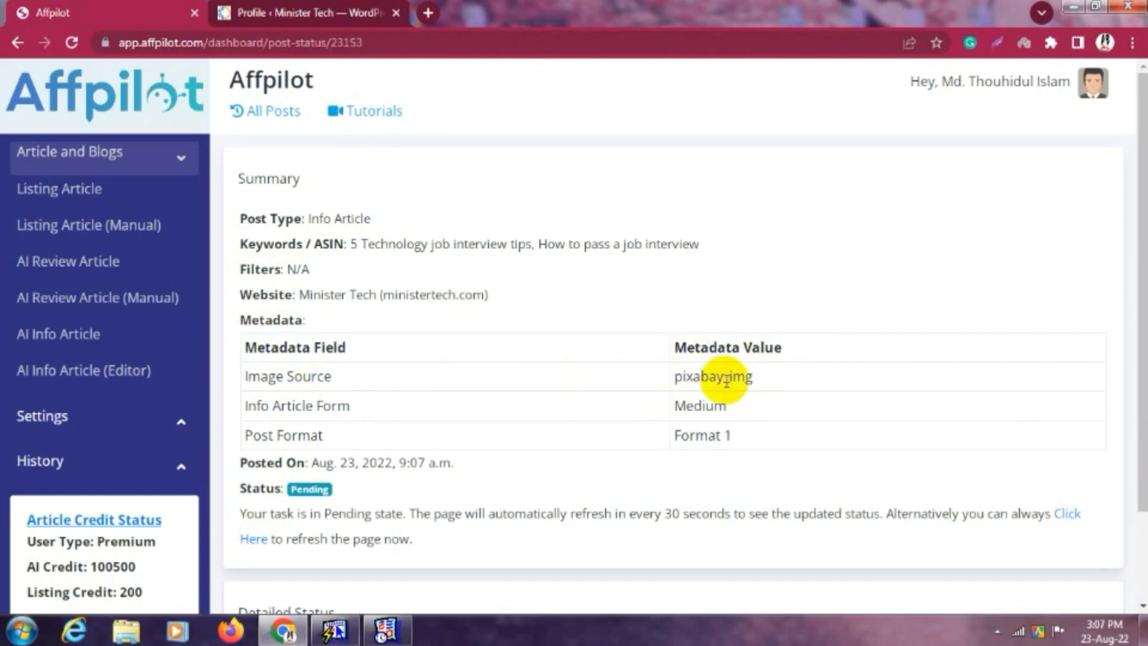
double_click(767, 378)
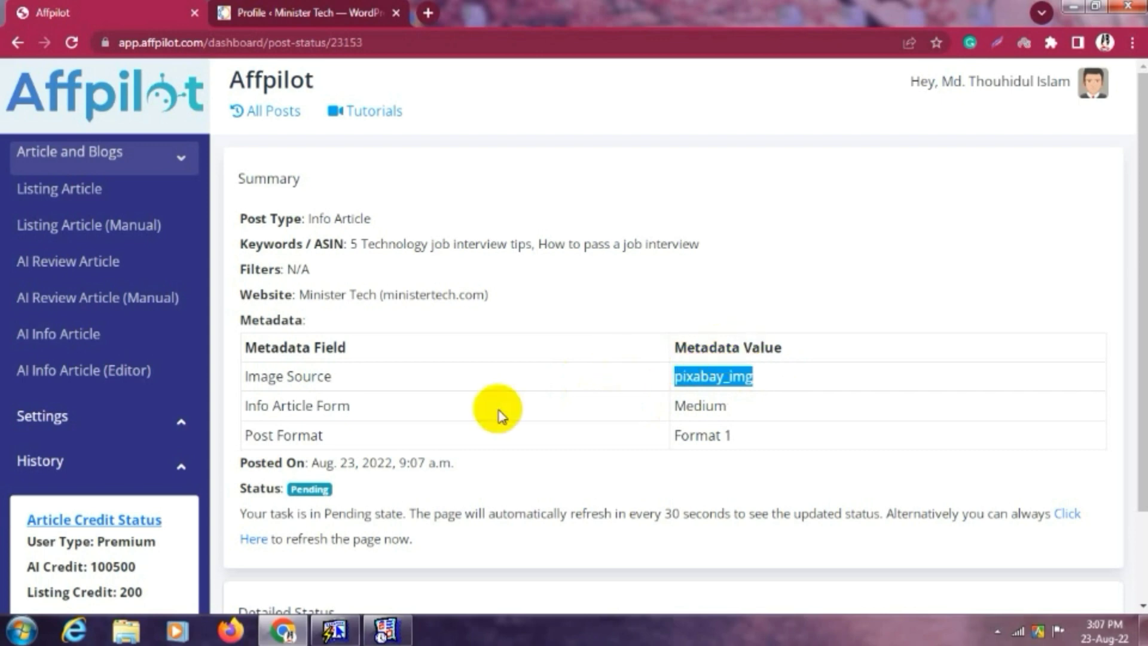
click(486, 424)
Check the first keyword's result in Detailed Status and the remaining 98542 AI credits.
scroll(486, 425, down, 2)
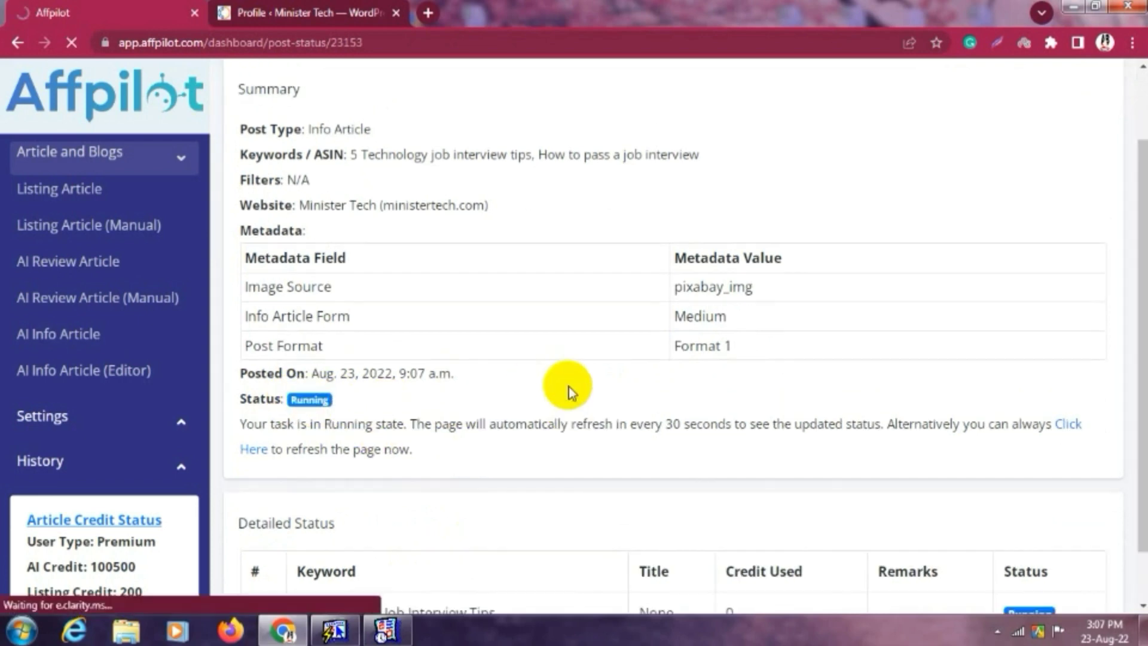
scroll(568, 386, down, 1)
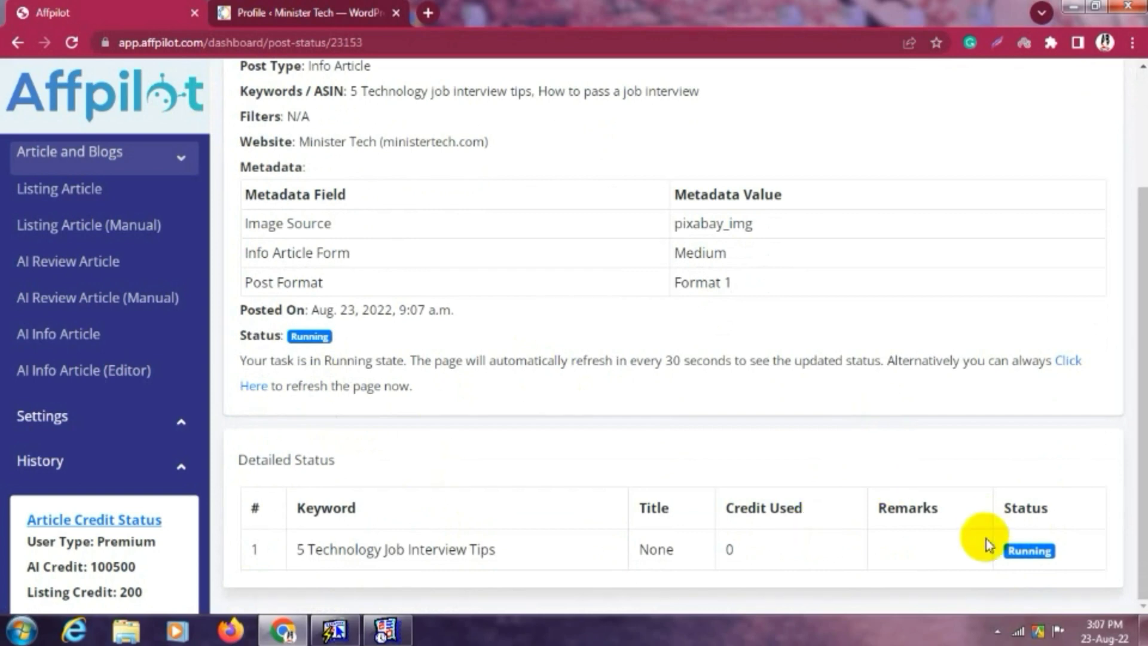
drag(299, 550, 551, 551)
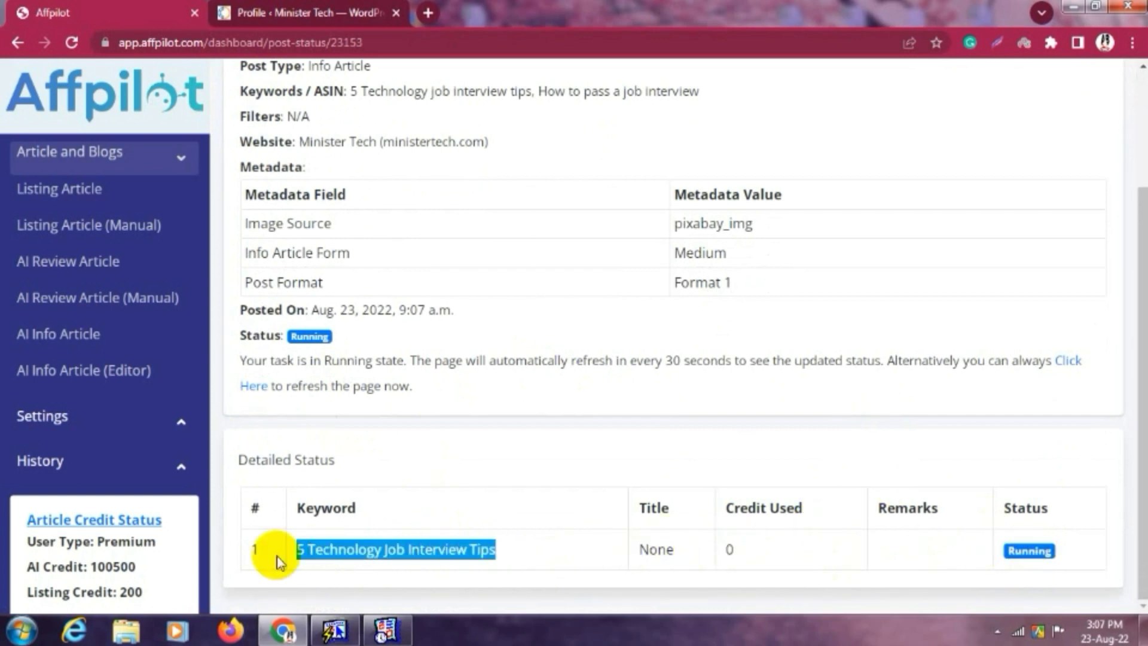
drag(89, 566, 169, 575)
click(139, 575)
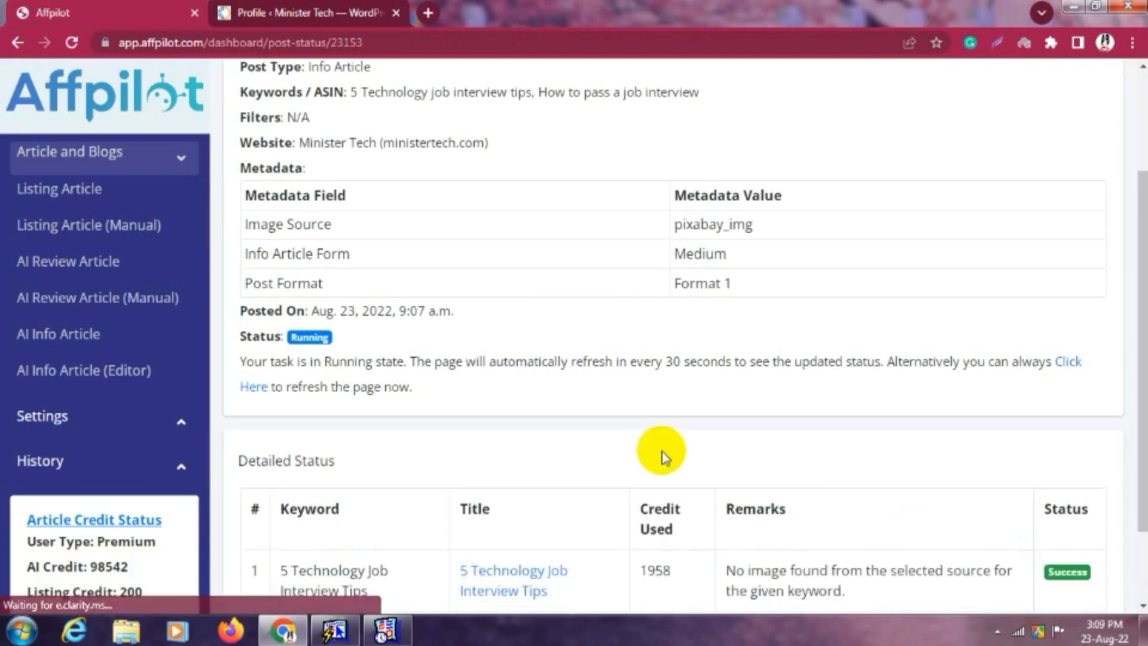
Review both articles' remarks and credits used, confirming 96605 AI credits remain.
scroll(662, 450, down, 1)
scroll(661, 451, down, 1)
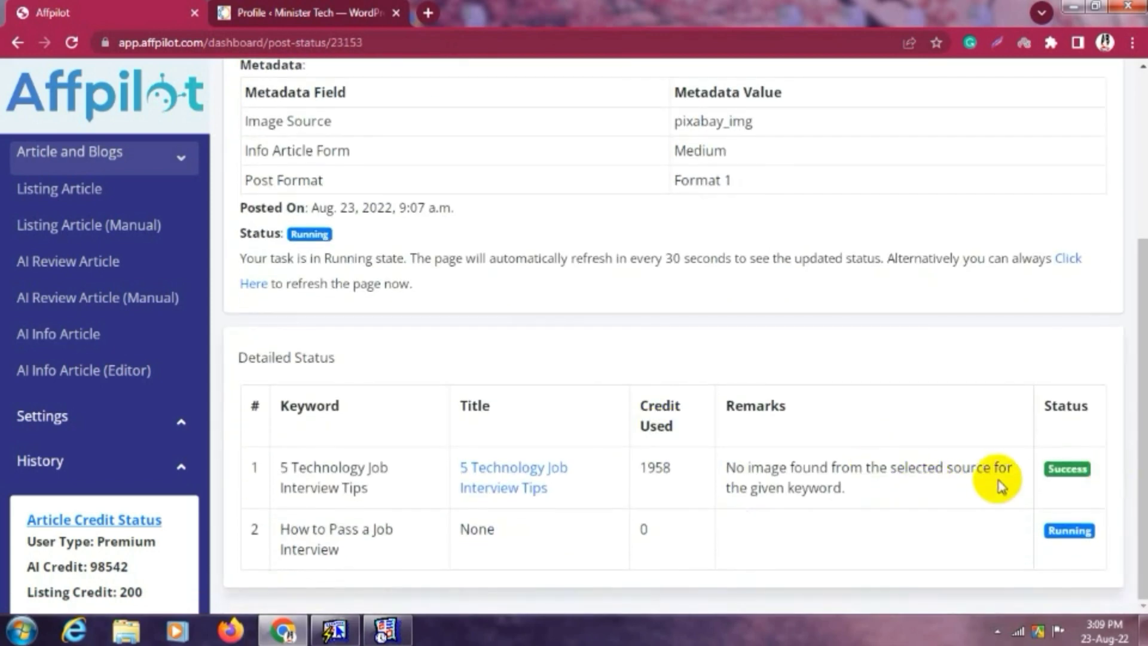
drag(874, 488, 705, 466)
click(785, 463)
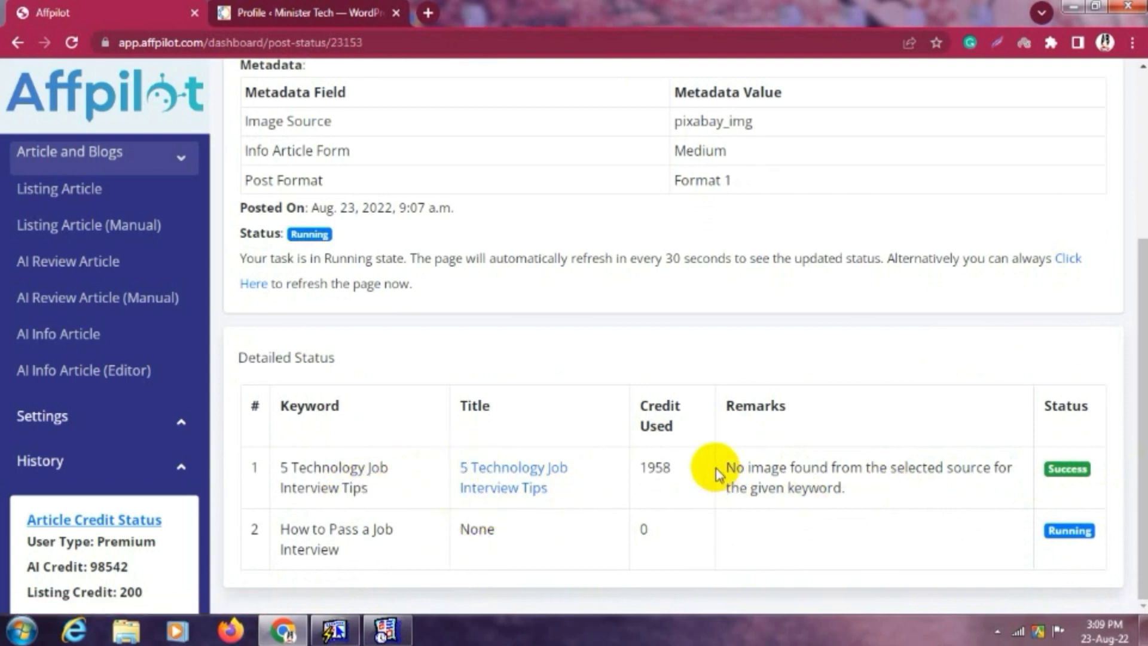
drag(722, 471, 879, 486)
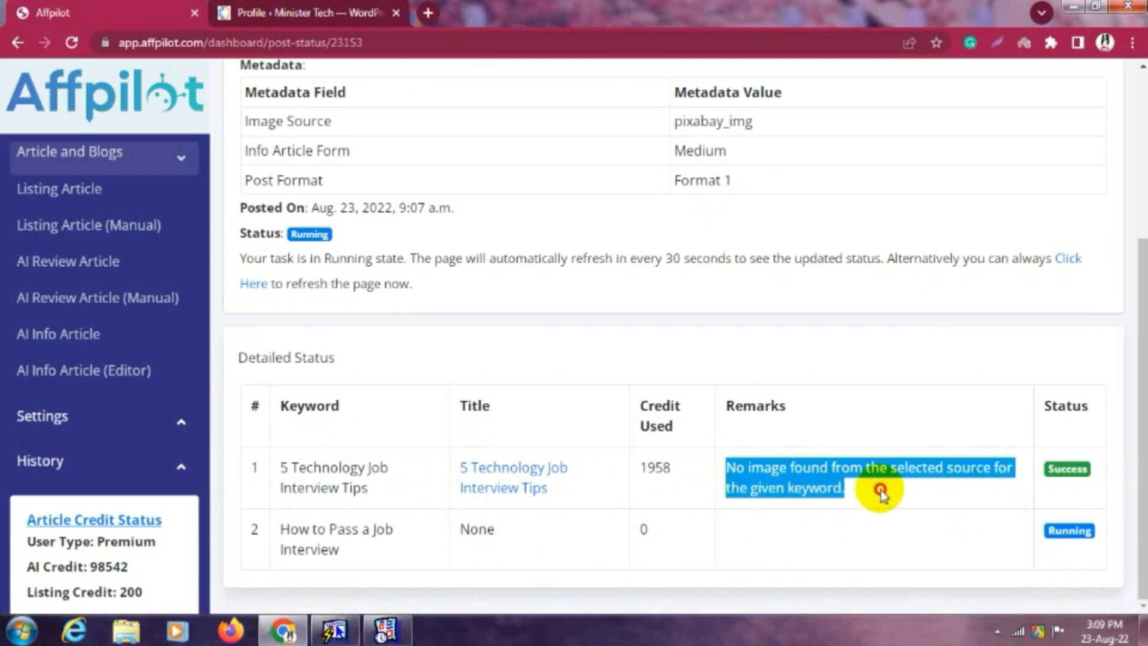
click(809, 487)
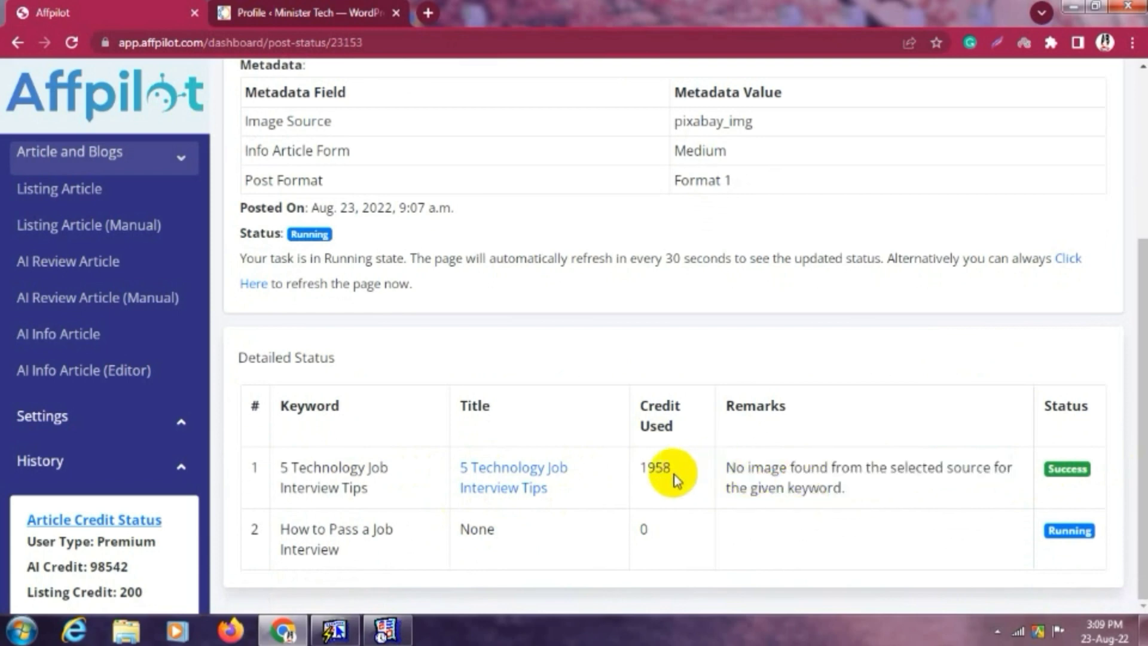
drag(636, 472, 680, 475)
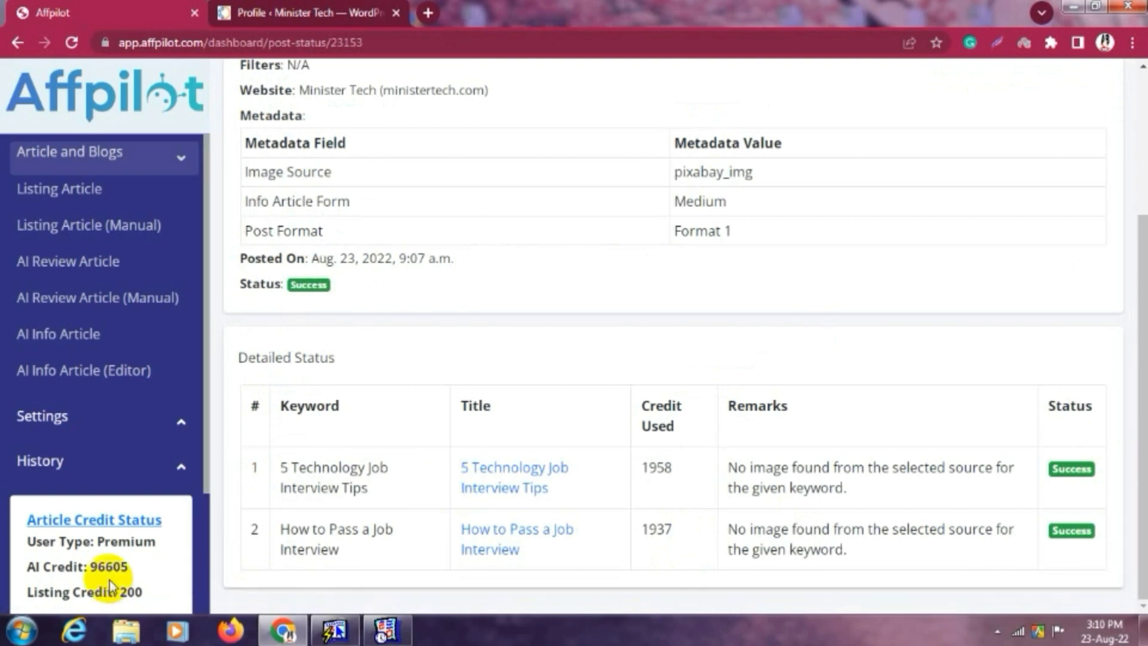
drag(87, 566, 146, 574)
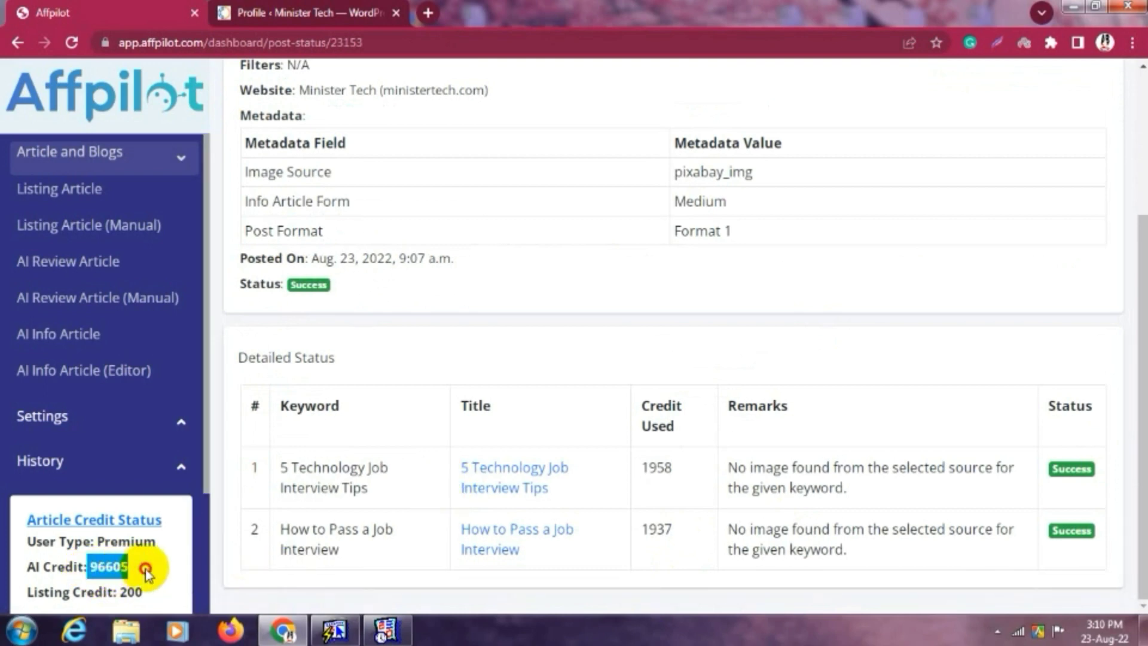
click(146, 569)
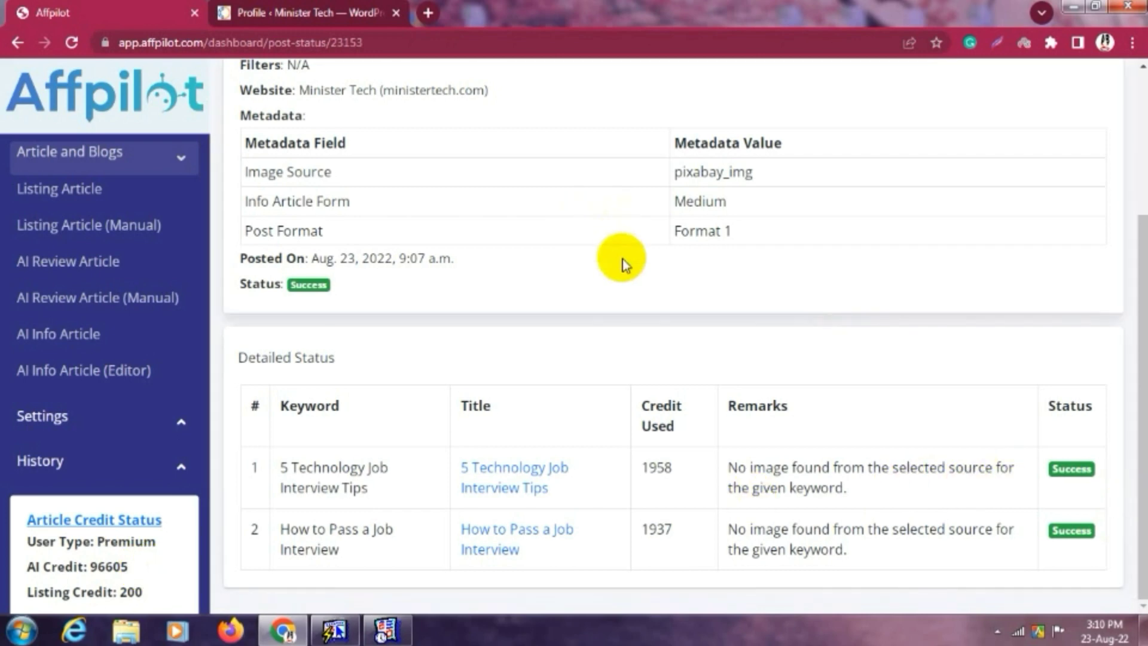
scroll(623, 257, up, 3)
scroll(623, 257, down, 2)
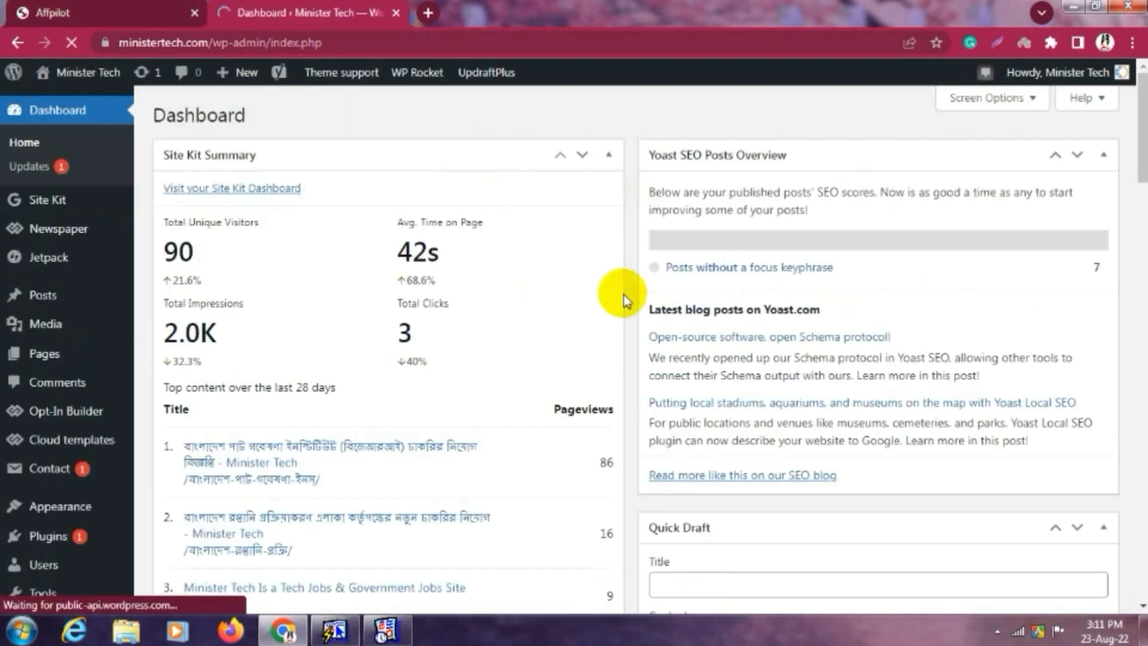
Open All Posts, then load ministertech.com in a new browser tab.
mouse_move(78, 304)
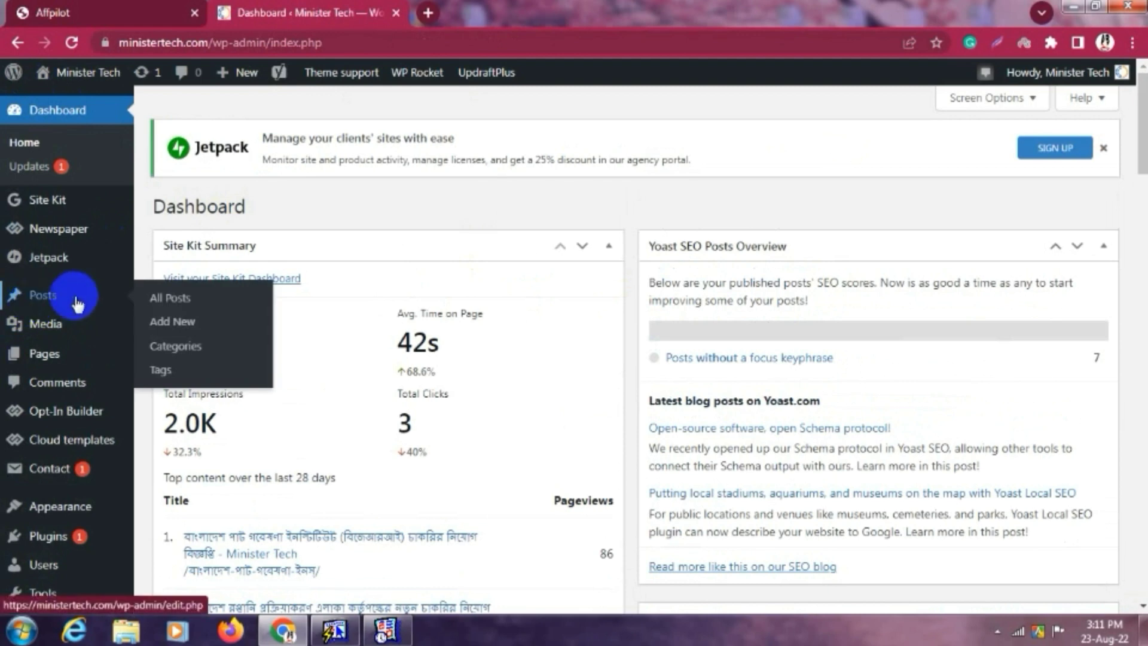
click(190, 296)
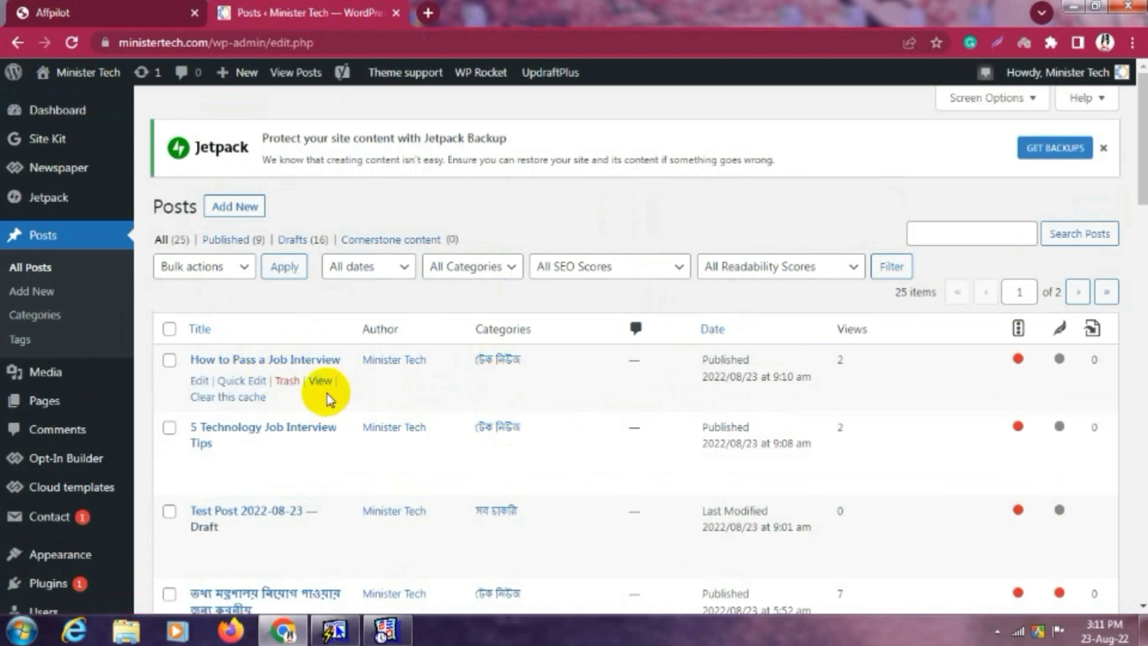
click(435, 13)
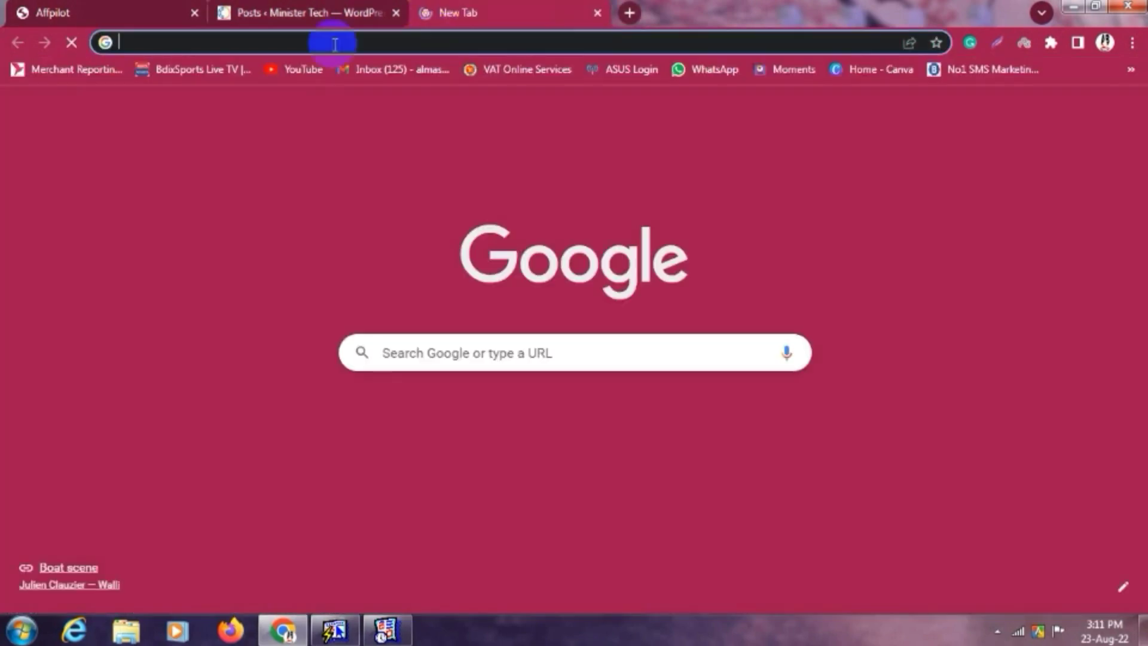
text(ministertech.com/wp-admin/)
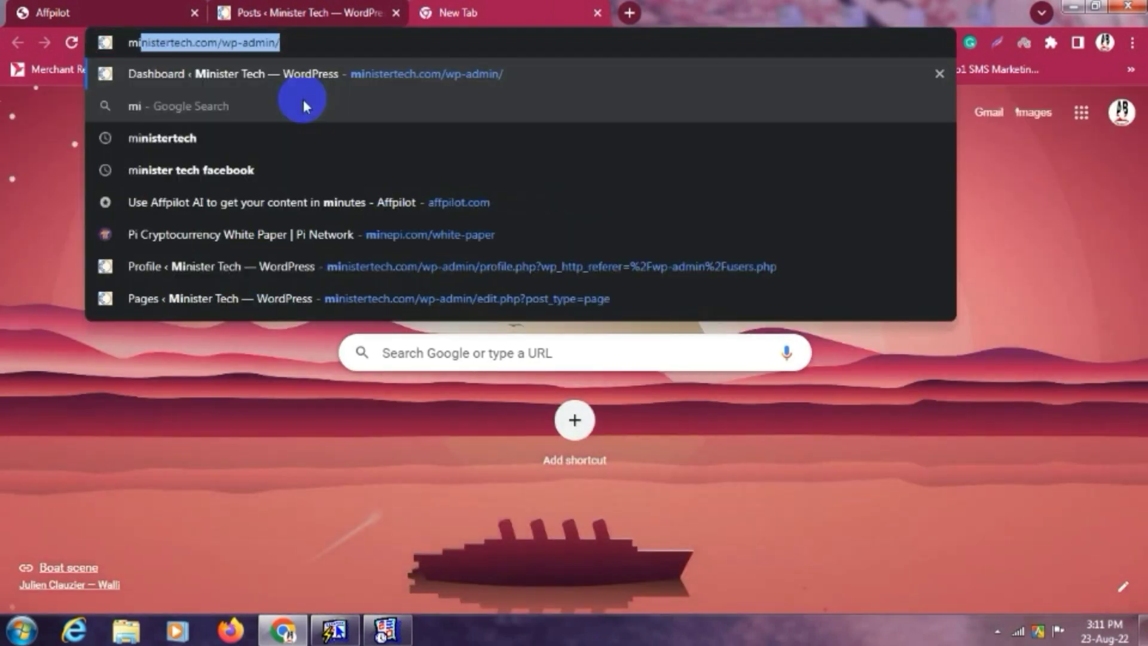
click(303, 106)
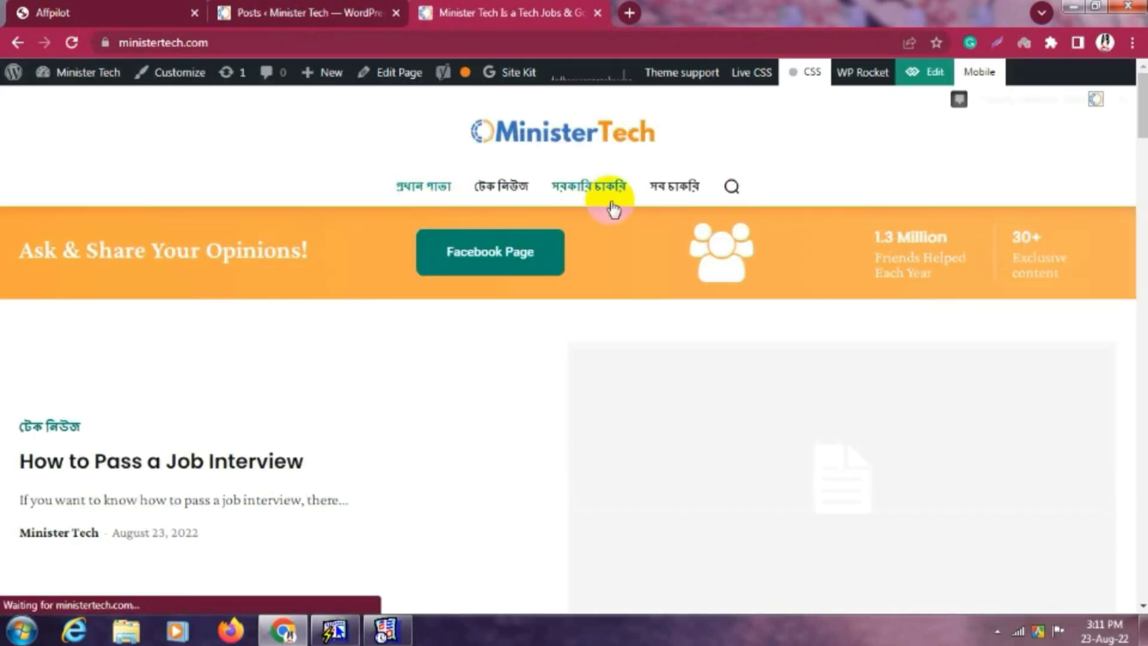
Browse the homepage and open the How to Pass a Job Interview post.
scroll(607, 217, down, 6)
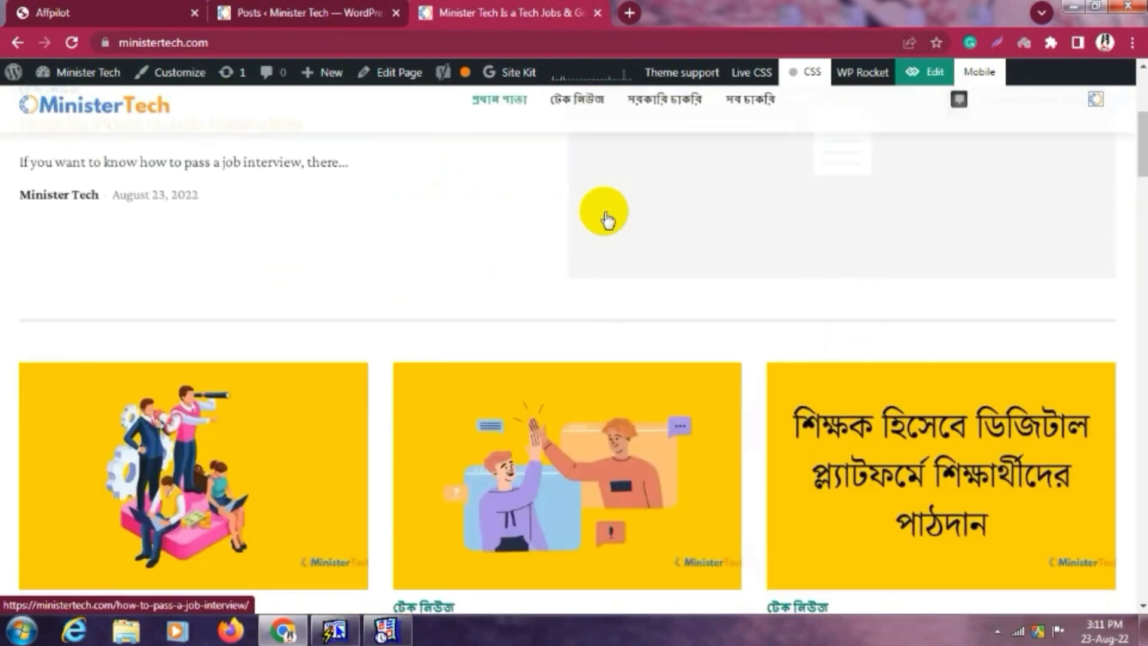
scroll(608, 218, up, 1)
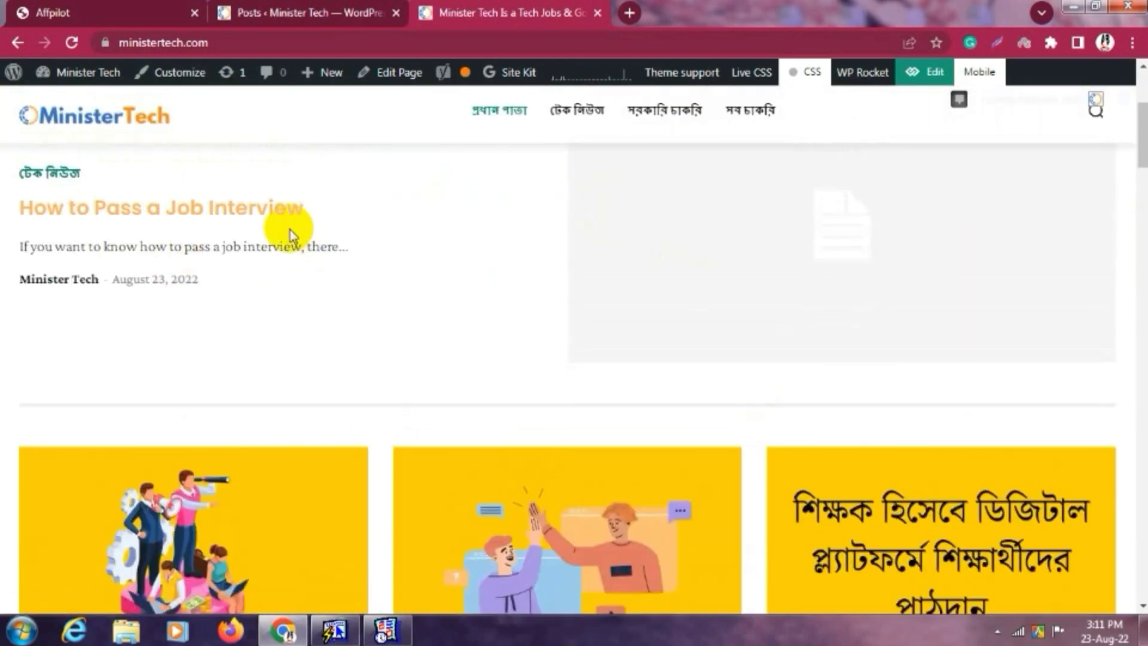
scroll(594, 439, down, 5)
scroll(707, 336, up, 5)
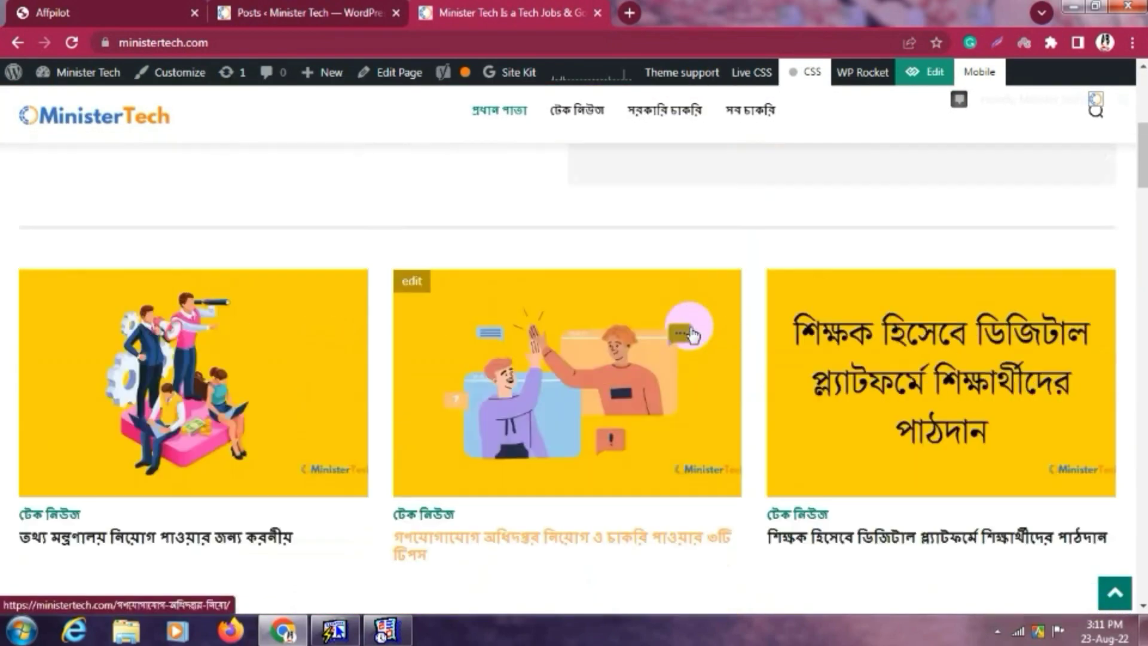
scroll(299, 263, down, 10)
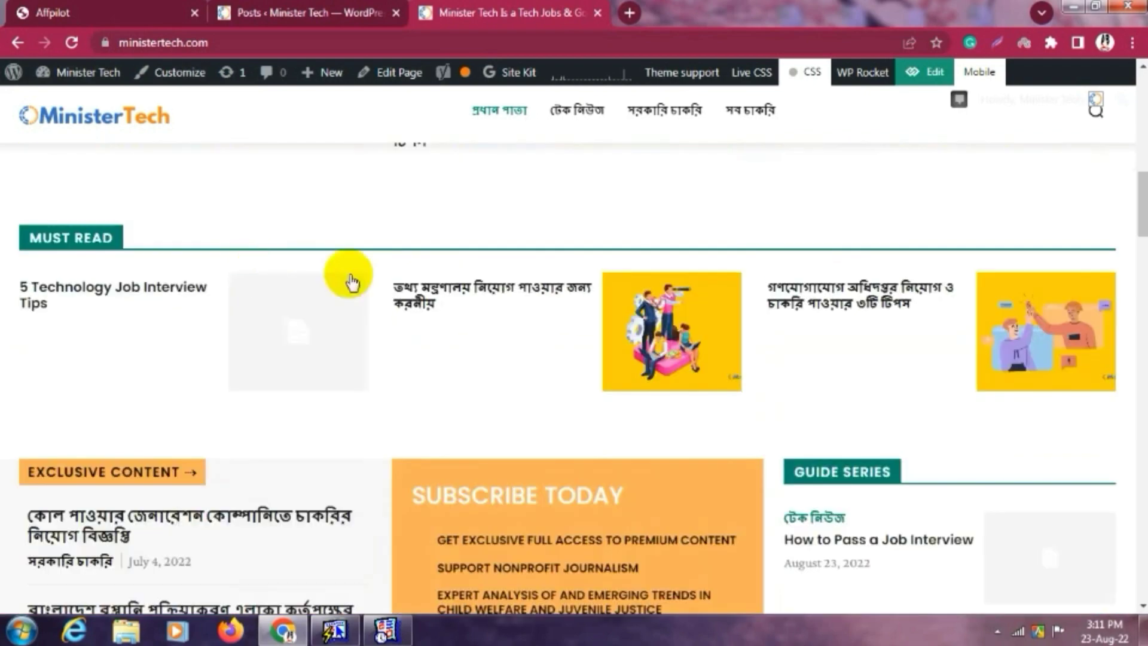
scroll(370, 308, up, 4)
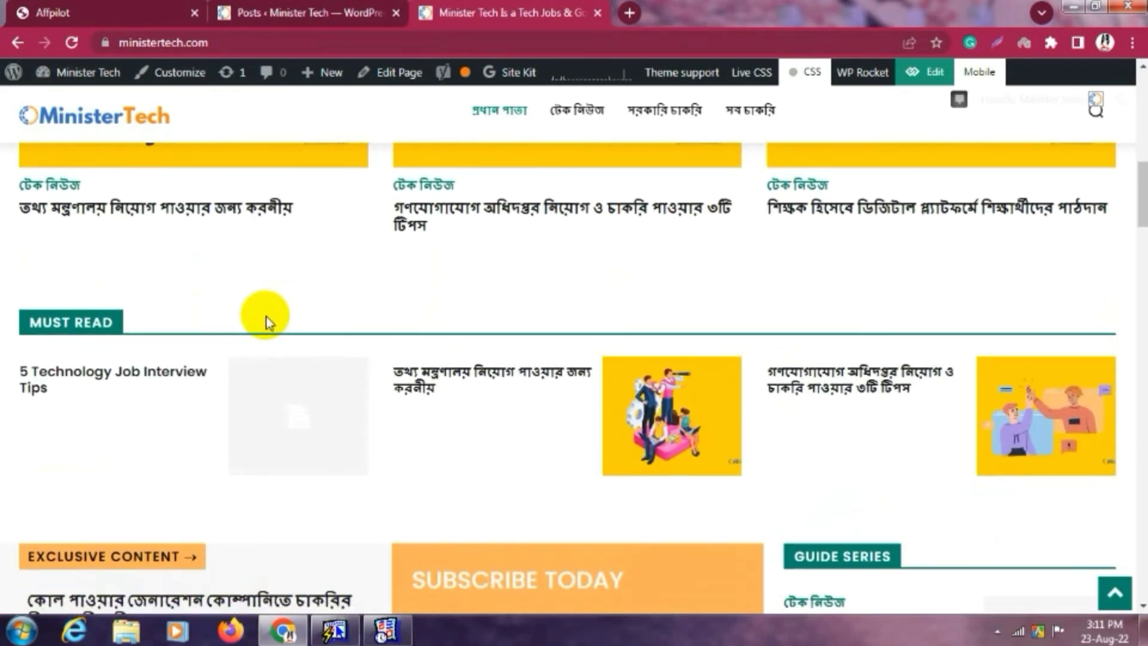
scroll(125, 370, up, 10)
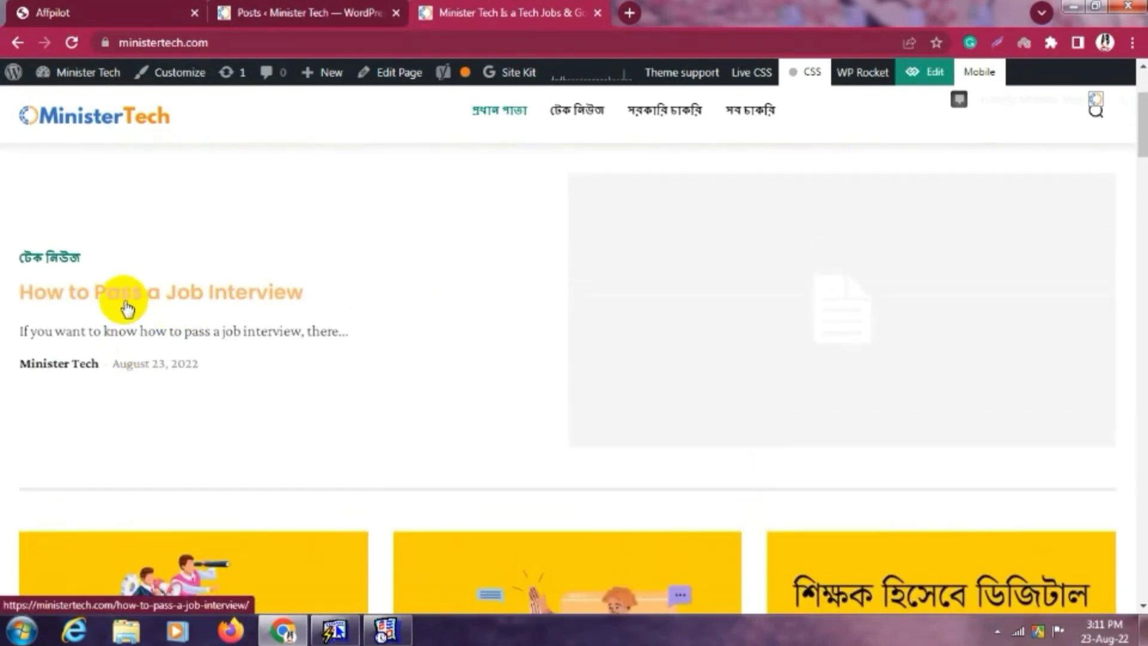
click(213, 307)
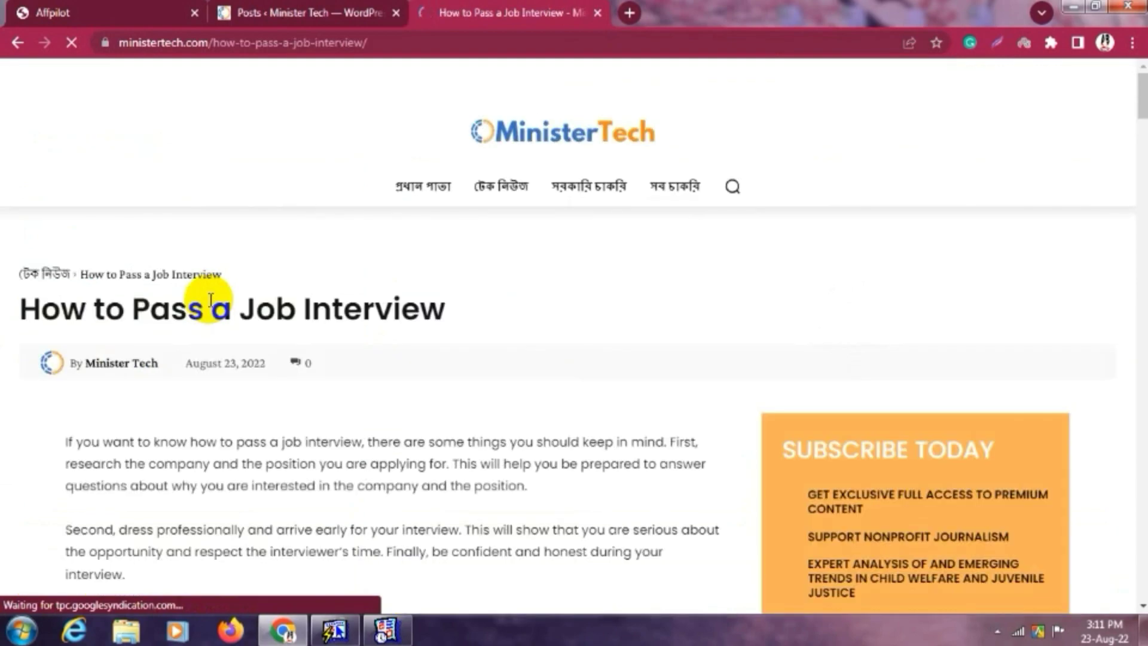
scroll(434, 305, down, 6)
scroll(133, 205, up, 5)
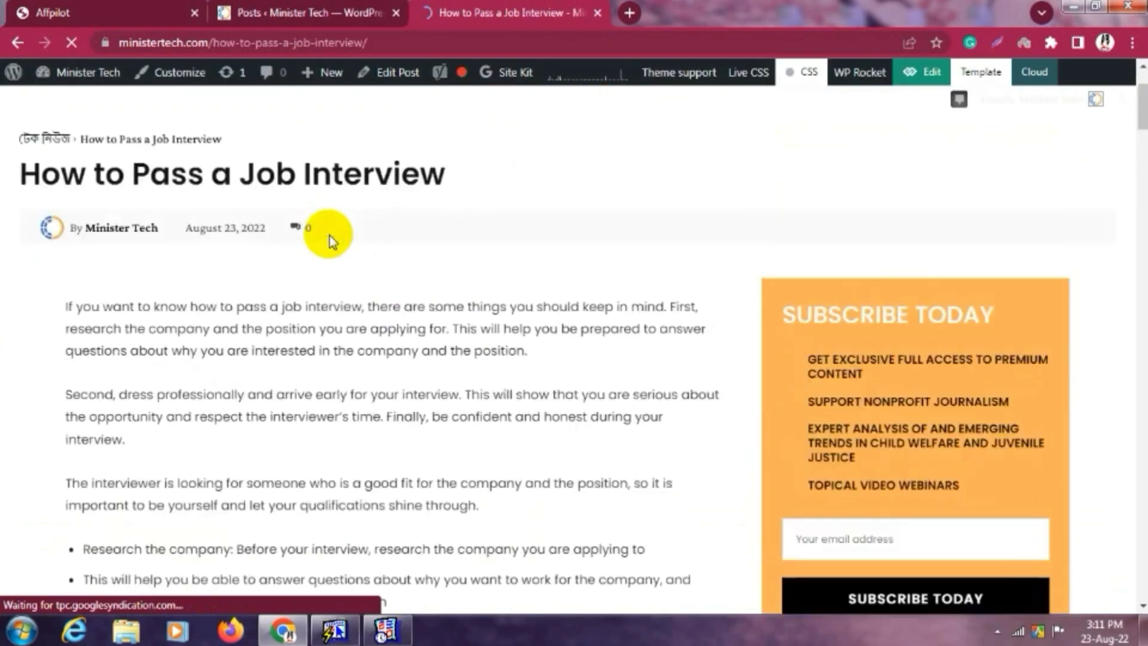
scroll(90, 299, down, 4)
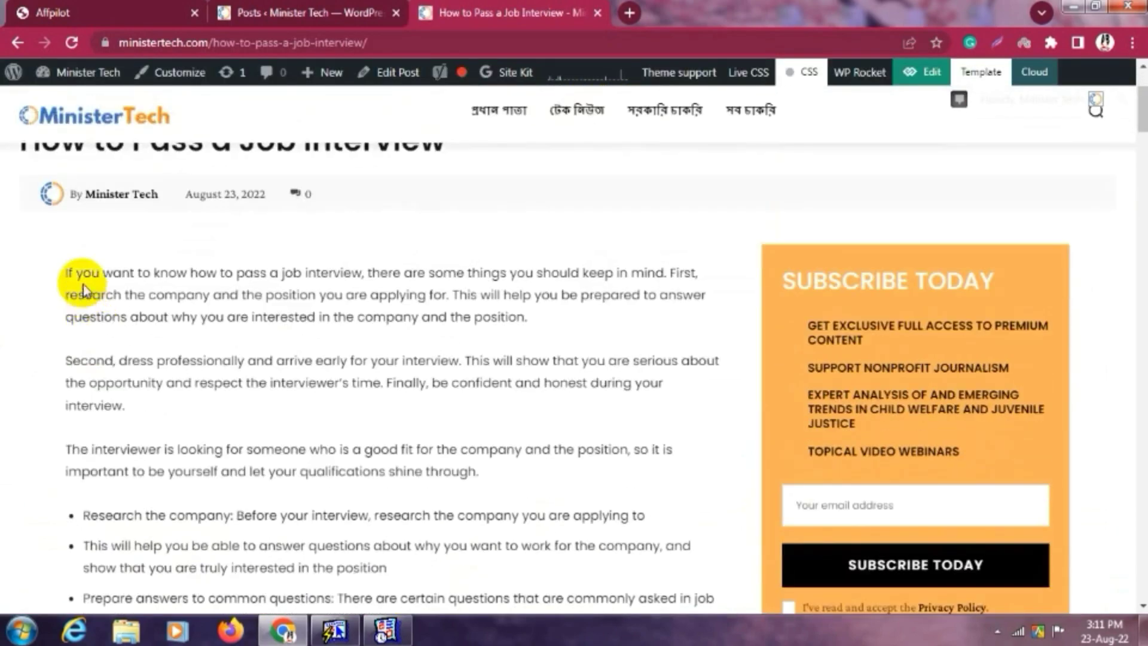
scroll(192, 249, down, 6)
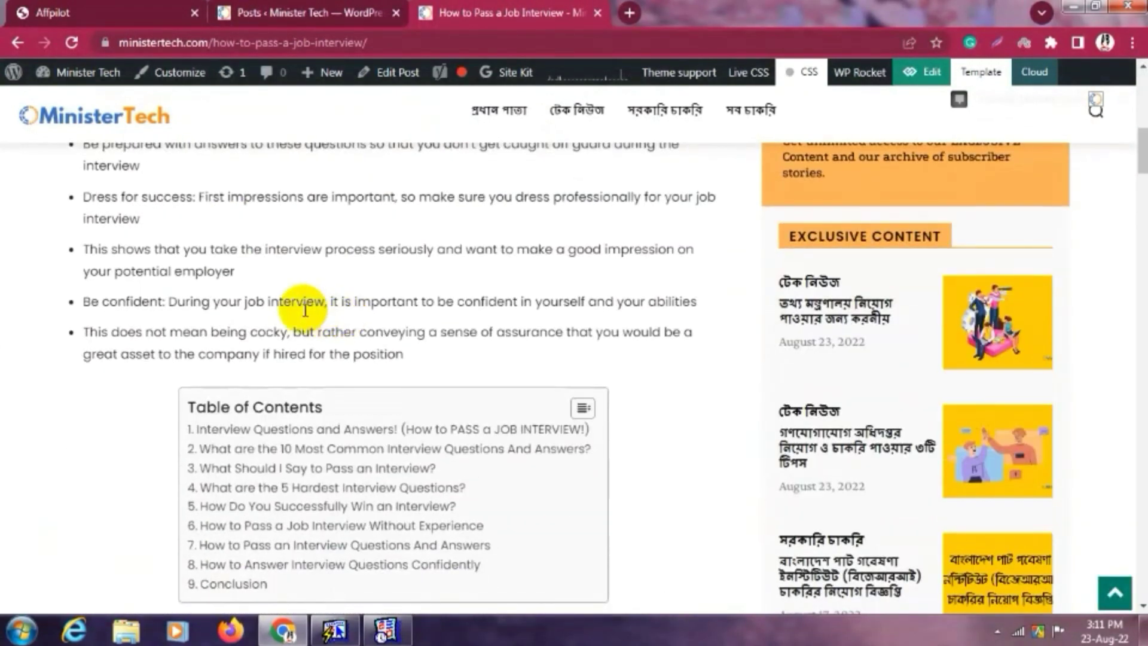
scroll(257, 225, down, 3)
scroll(379, 299, up, 3)
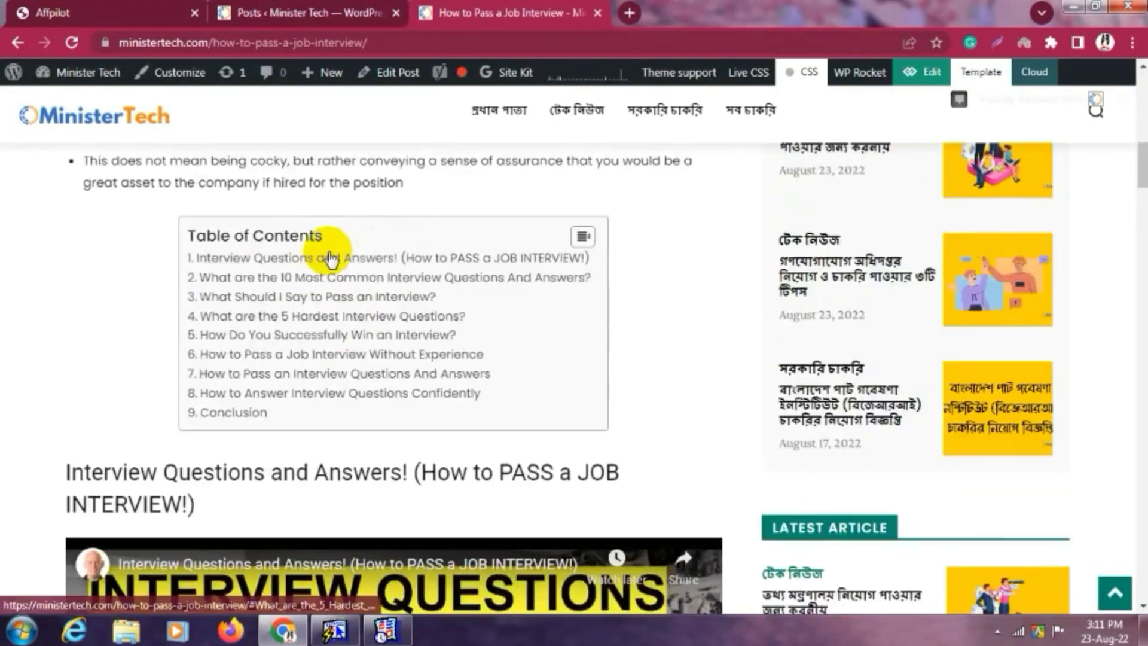
scroll(425, 338, down, 5)
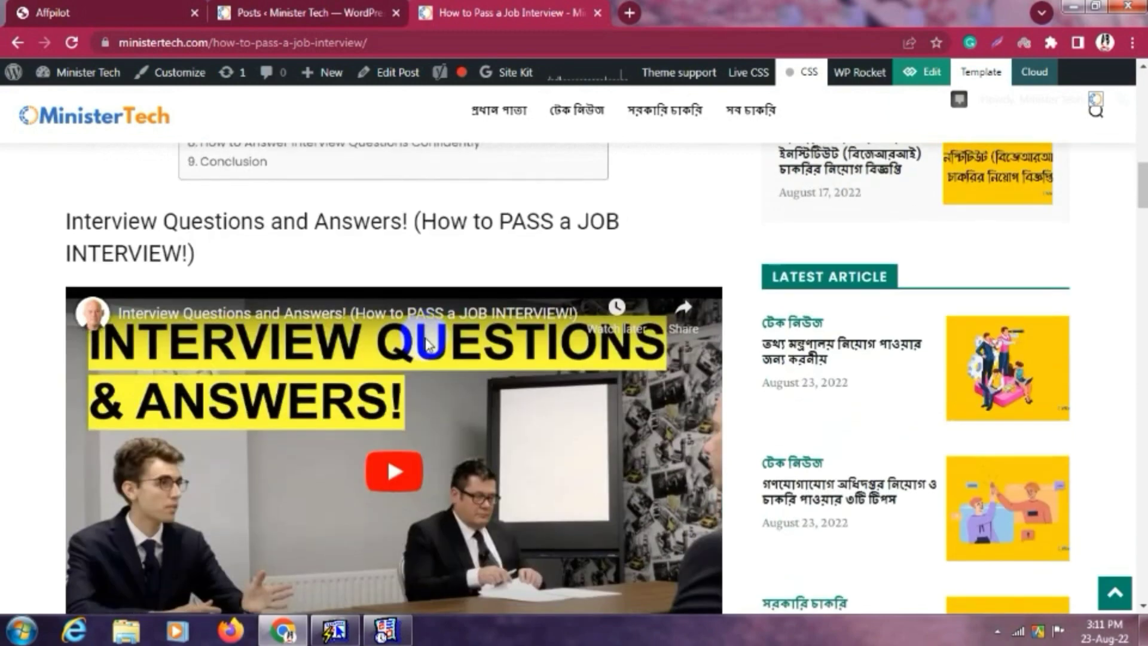
scroll(100, 309, up, 1)
drag(66, 305, 492, 335)
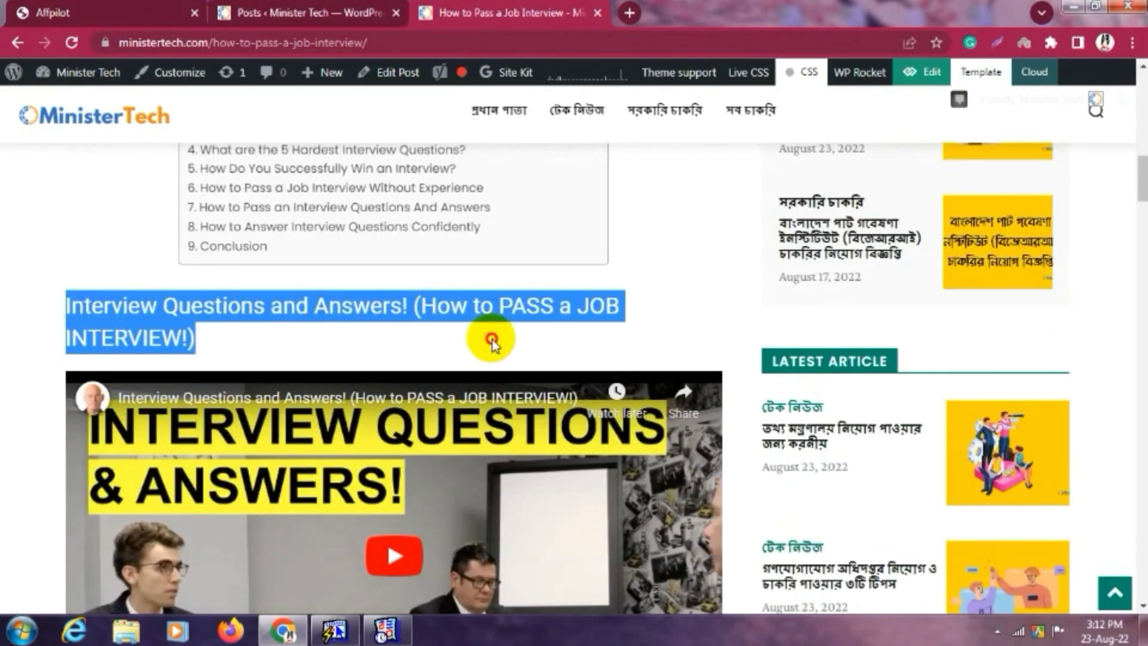
click(541, 312)
scroll(541, 312, down, 8)
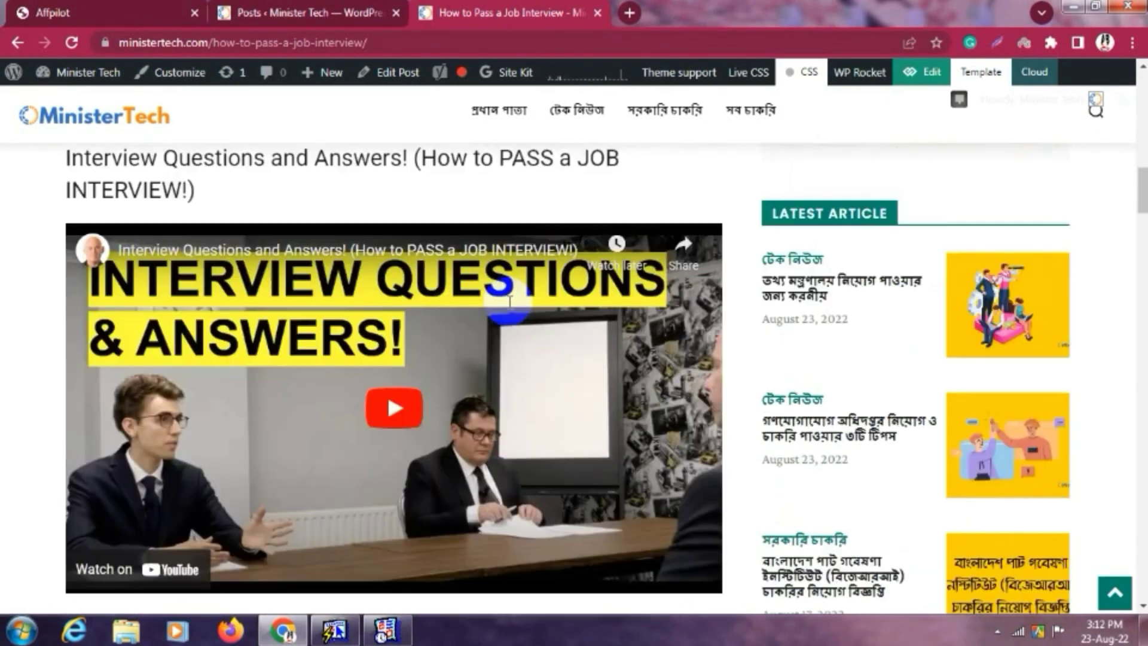
scroll(448, 303, down, 2)
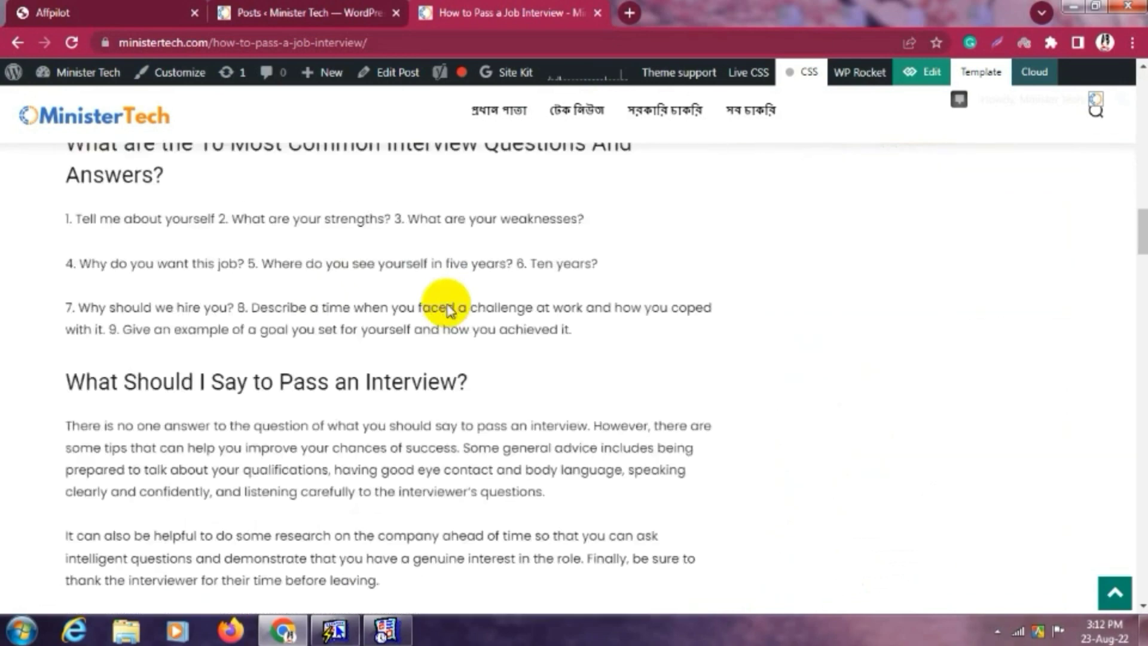
scroll(58, 279, up, 4)
drag(68, 278, 146, 315)
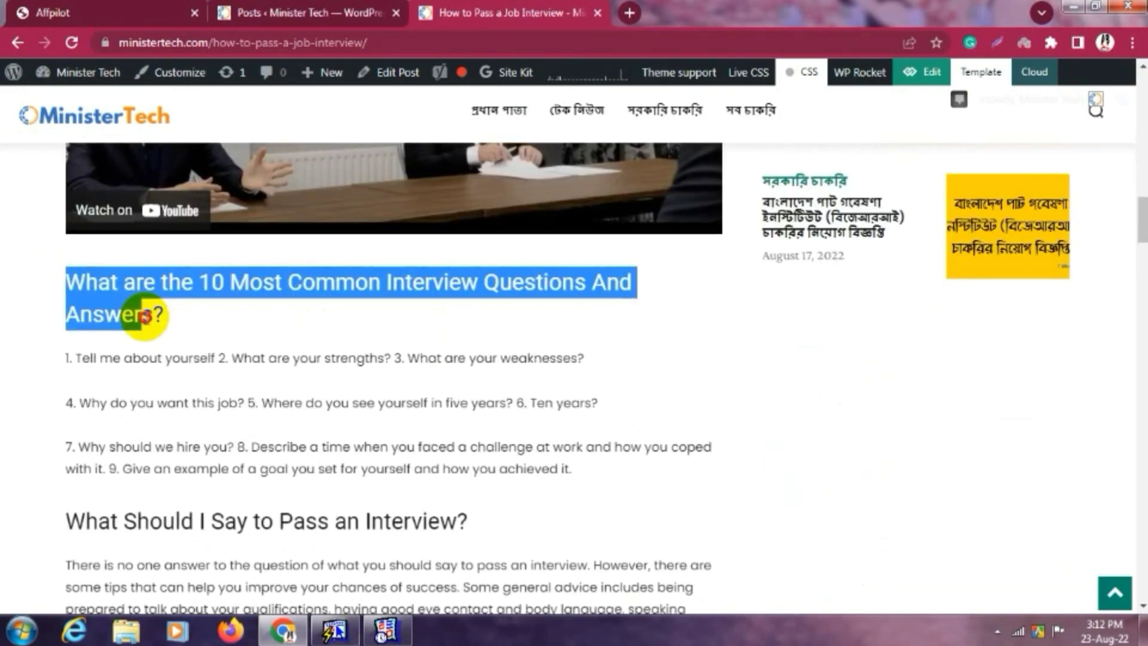
click(218, 320)
scroll(295, 367, down, 5)
scroll(351, 352, down, 12)
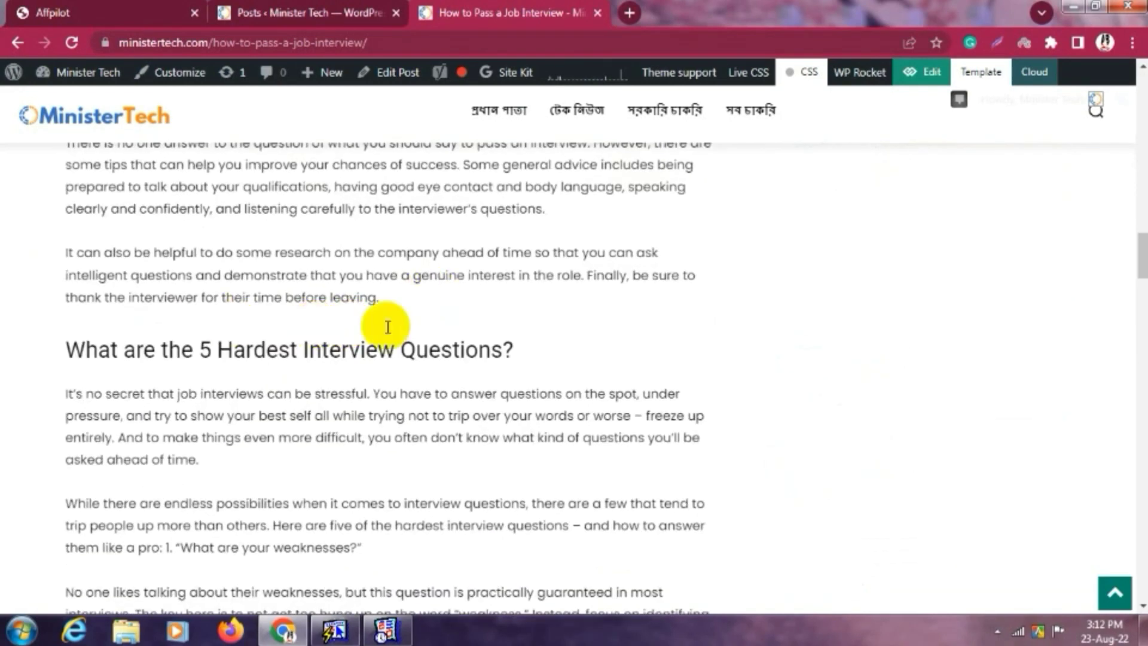
scroll(331, 323, down, 10)
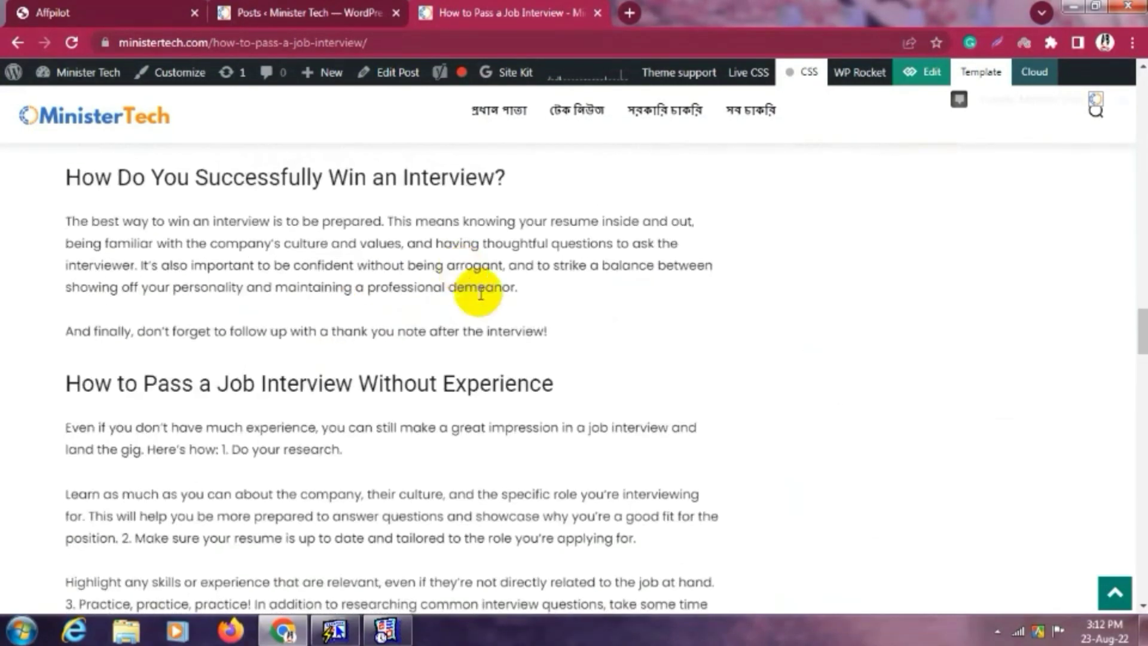
scroll(514, 318, down, 8)
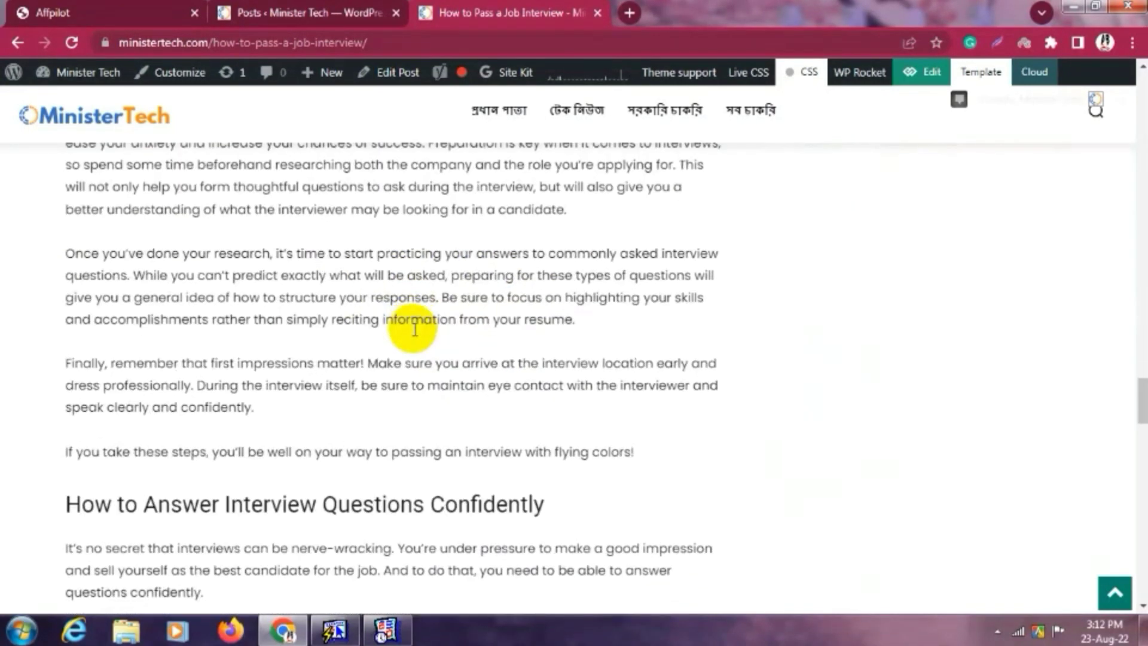
scroll(300, 337, down, 12)
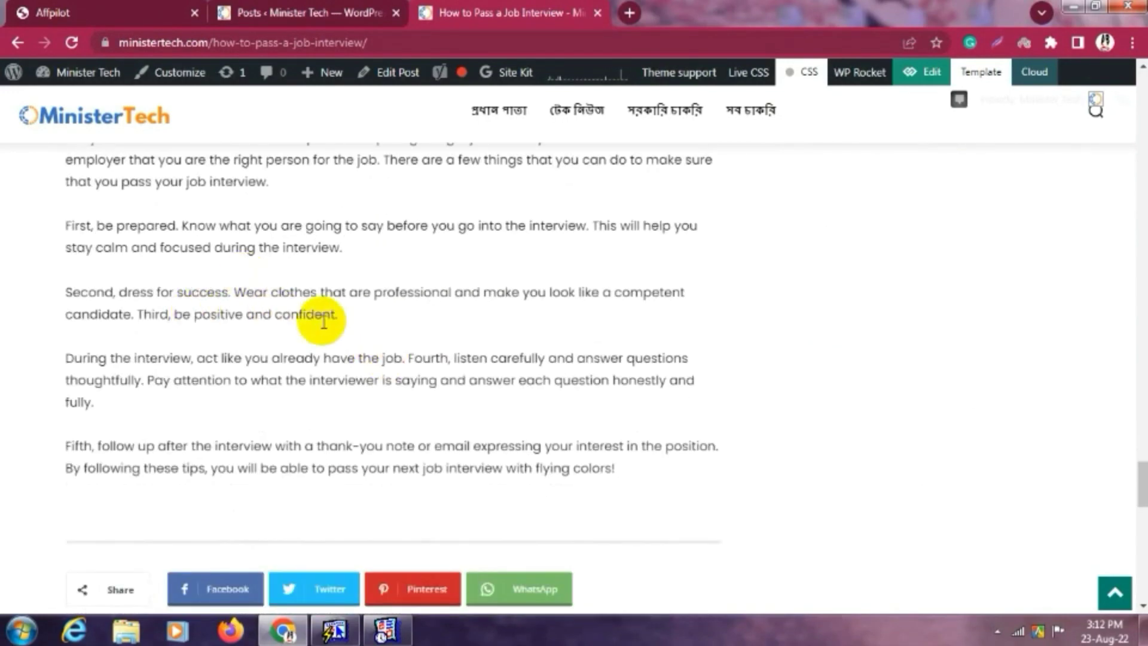
scroll(328, 325, down, 2)
scroll(328, 325, up, 6)
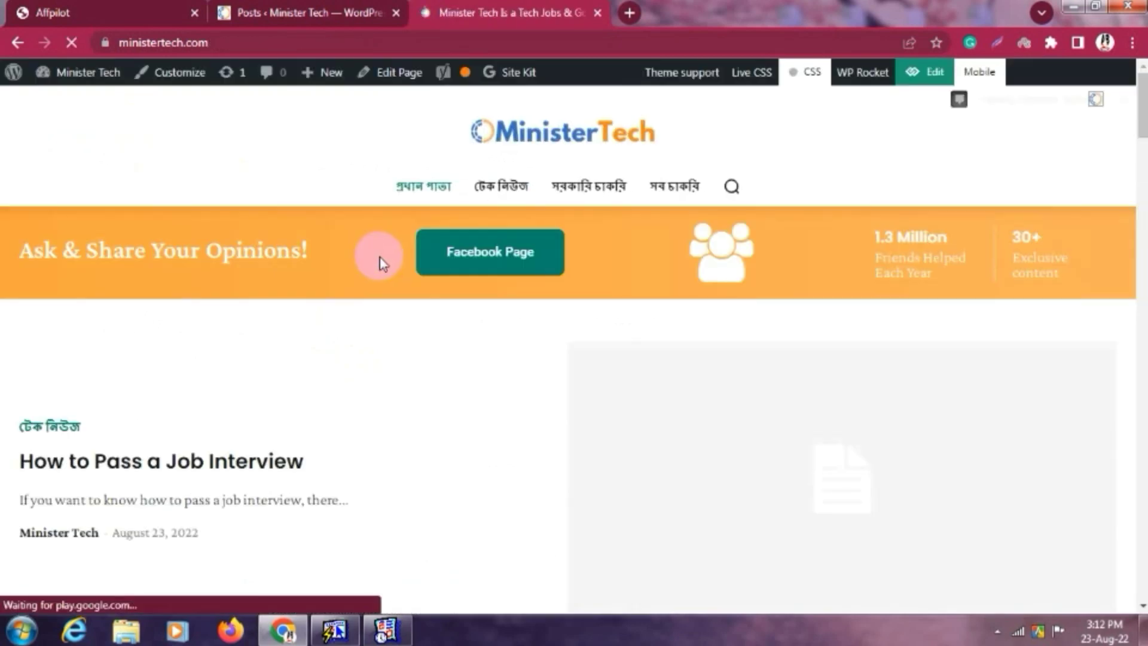
Open the 5 Technology Job Interview Tips post from the homepage and read its heading.
scroll(404, 282, down, 10)
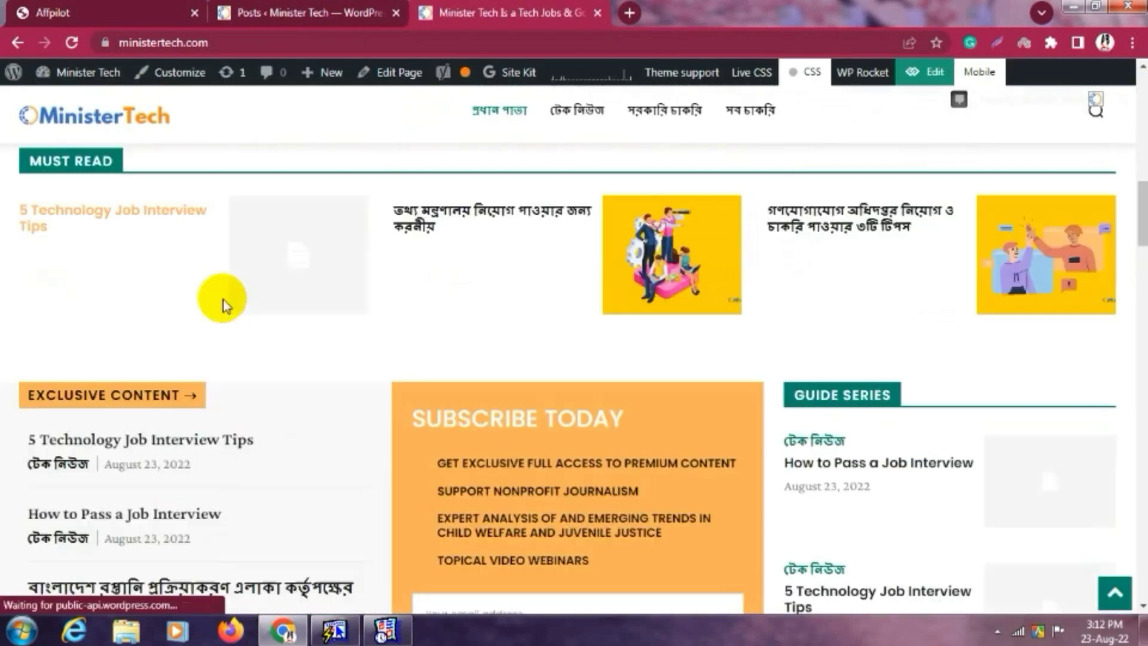
scroll(196, 300, up, 4)
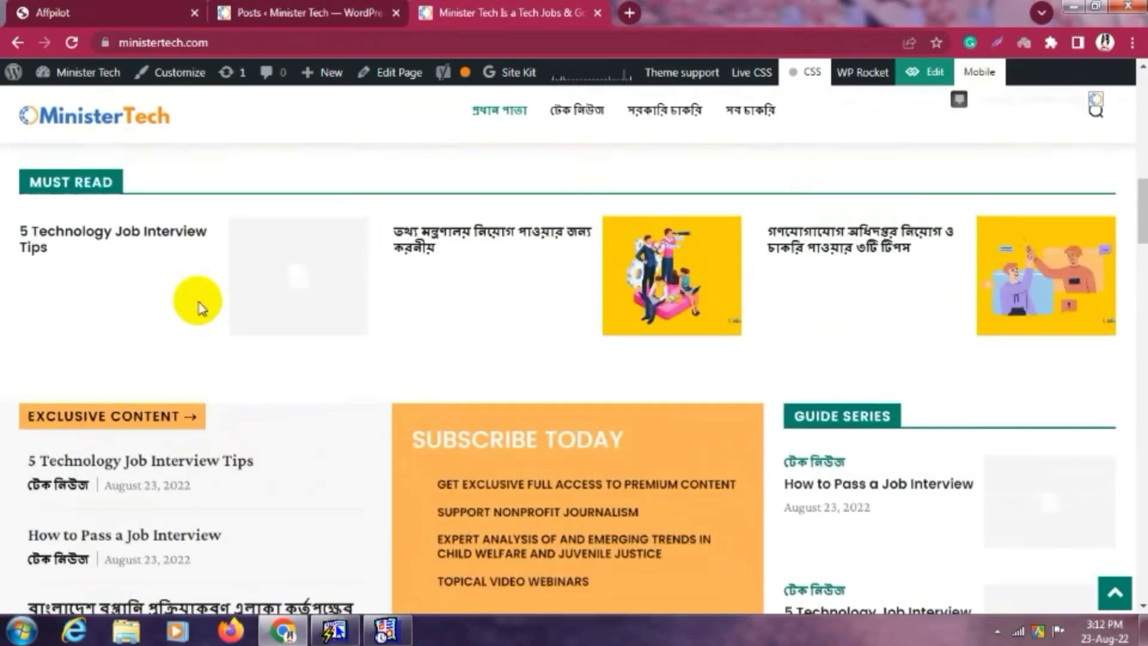
click(116, 302)
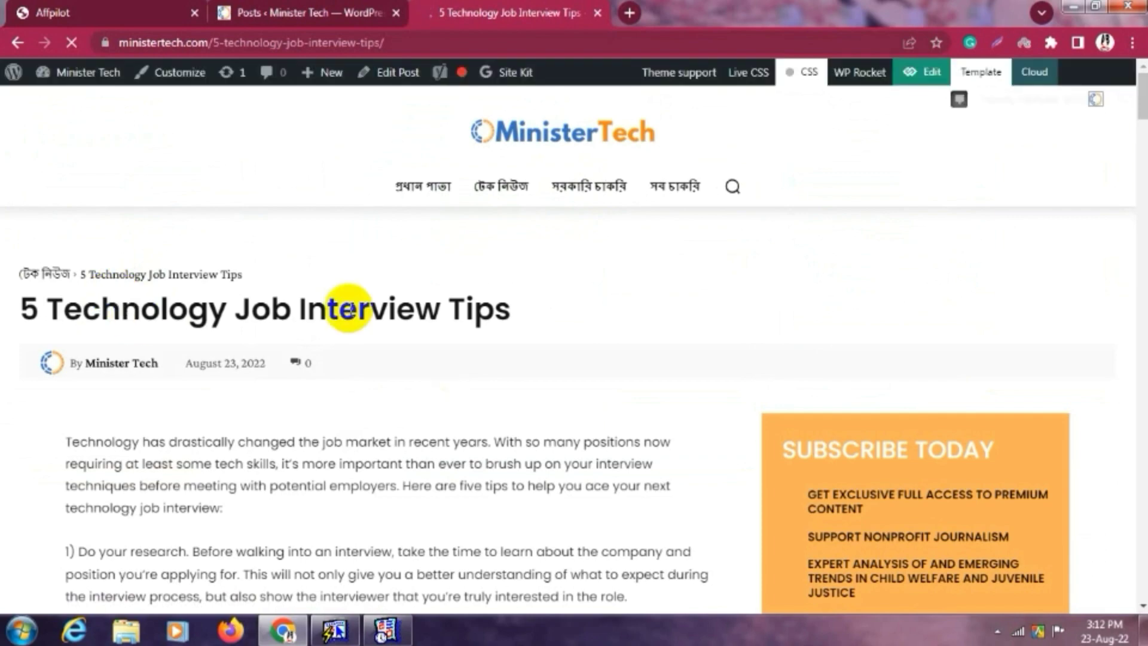
scroll(335, 298, down, 7)
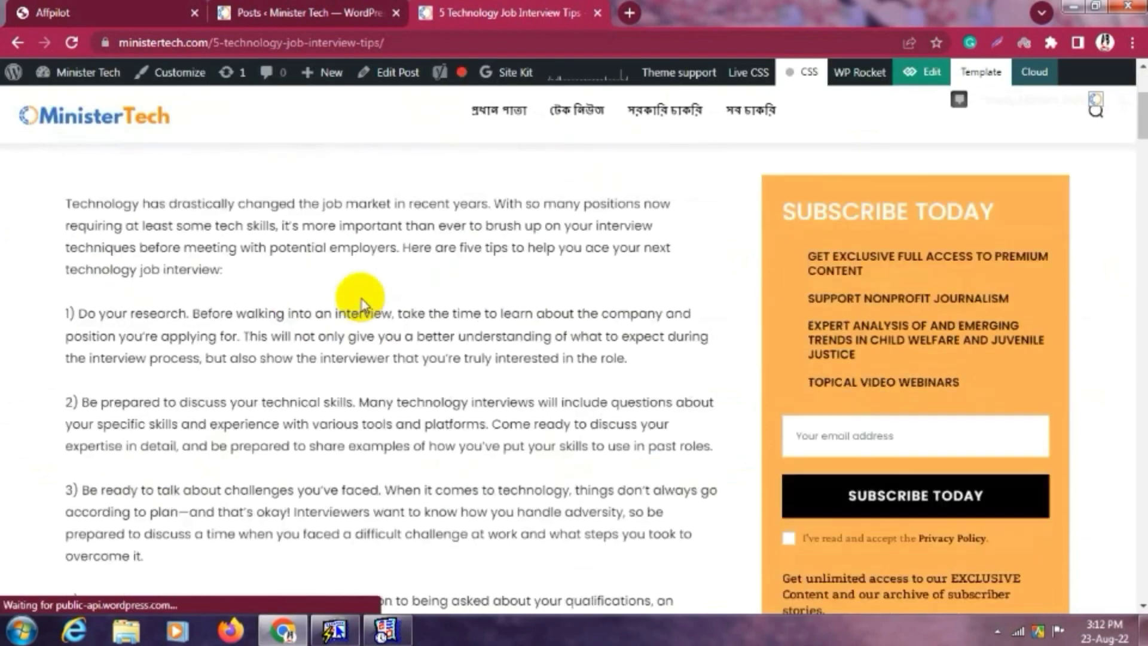
scroll(315, 288, down, 10)
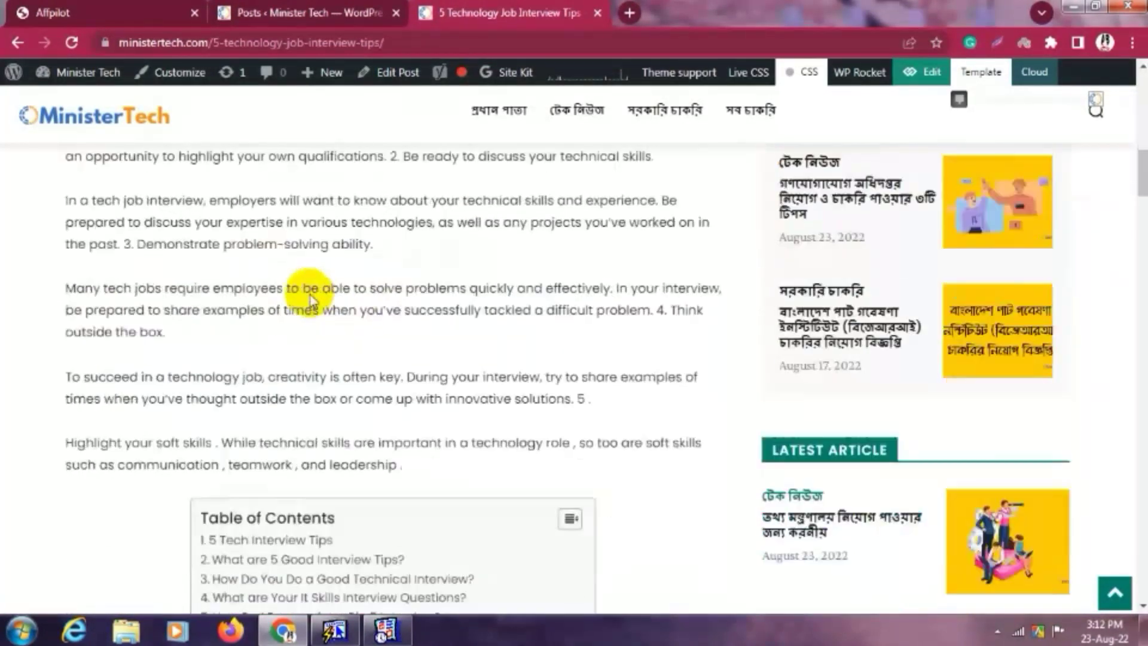
scroll(360, 296, down, 7)
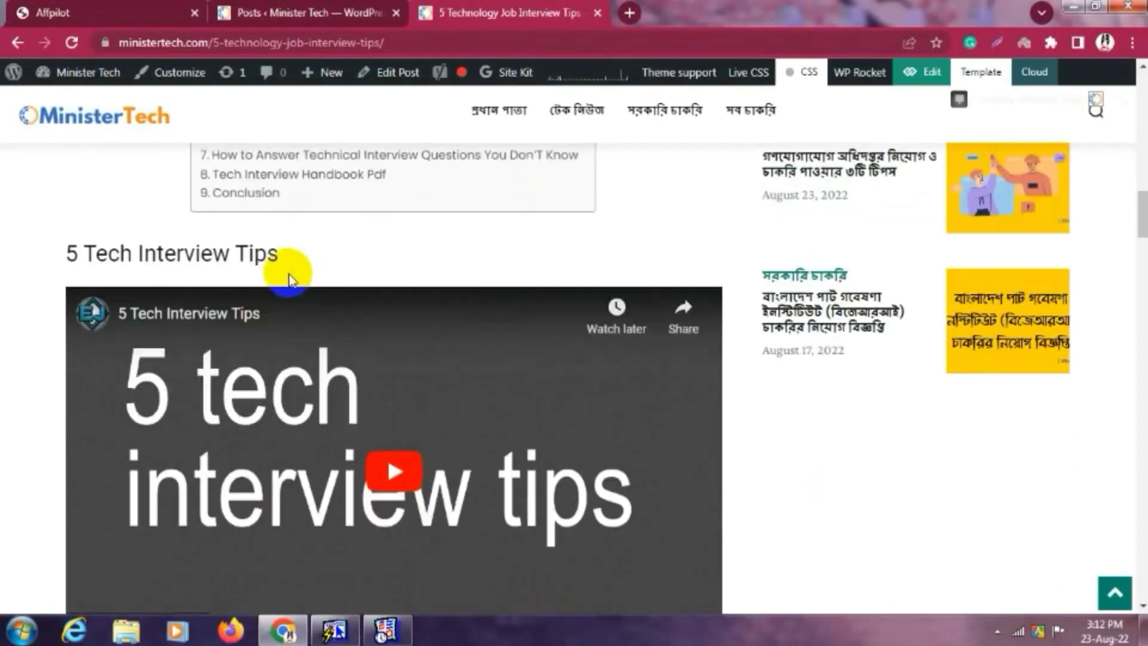
triple_click(325, 251)
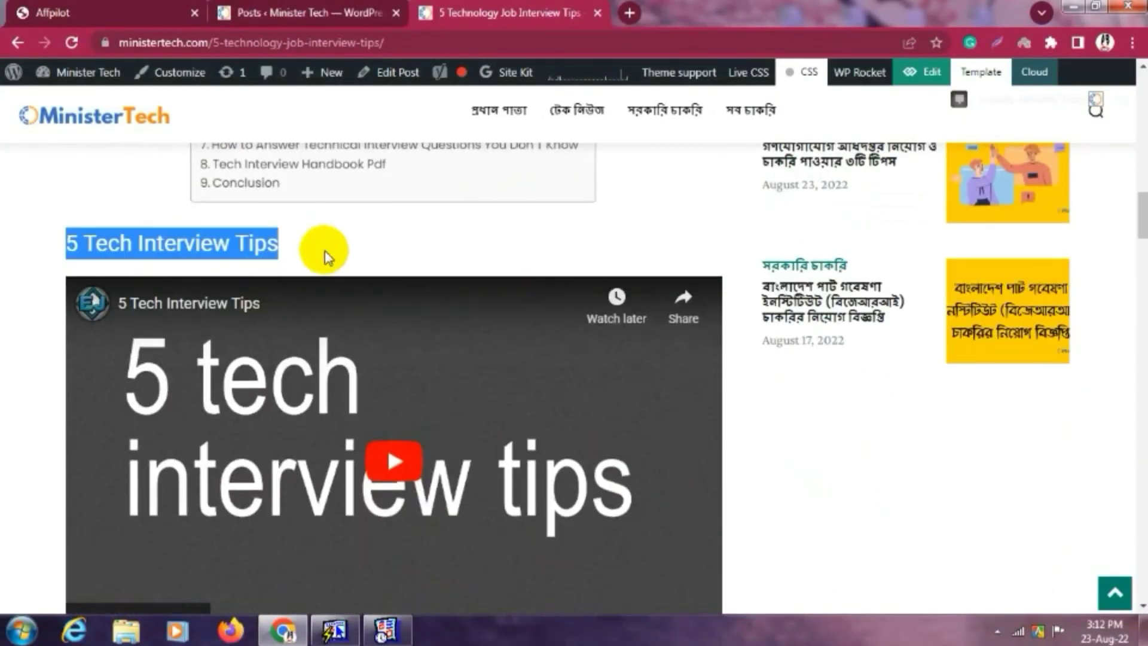
click(293, 251)
Finish reading the post and return to the Affpilot dashboard.
scroll(347, 266, down, 3)
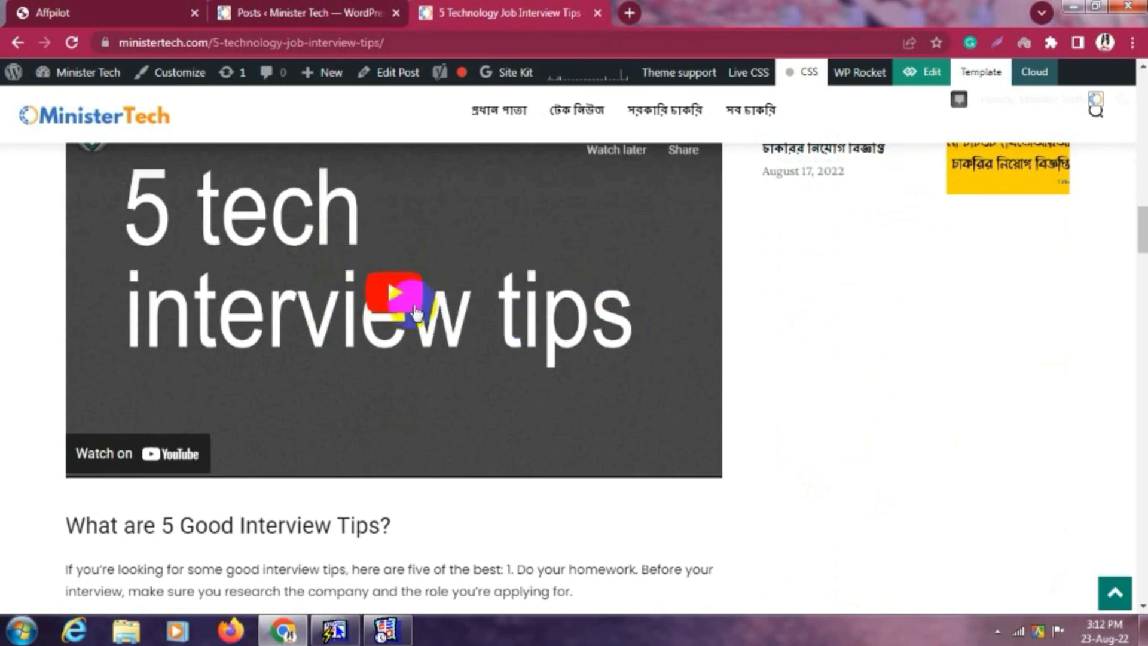
scroll(412, 308, down, 8)
scroll(330, 308, up, 4)
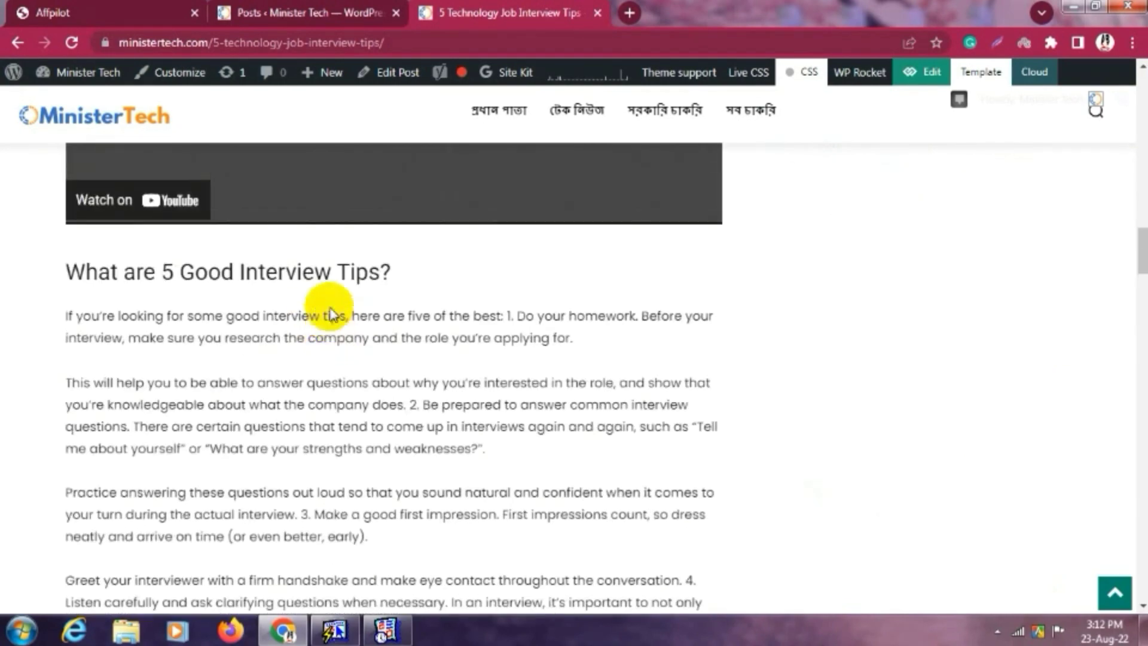
scroll(500, 332, down, 12)
scroll(499, 333, up, 4)
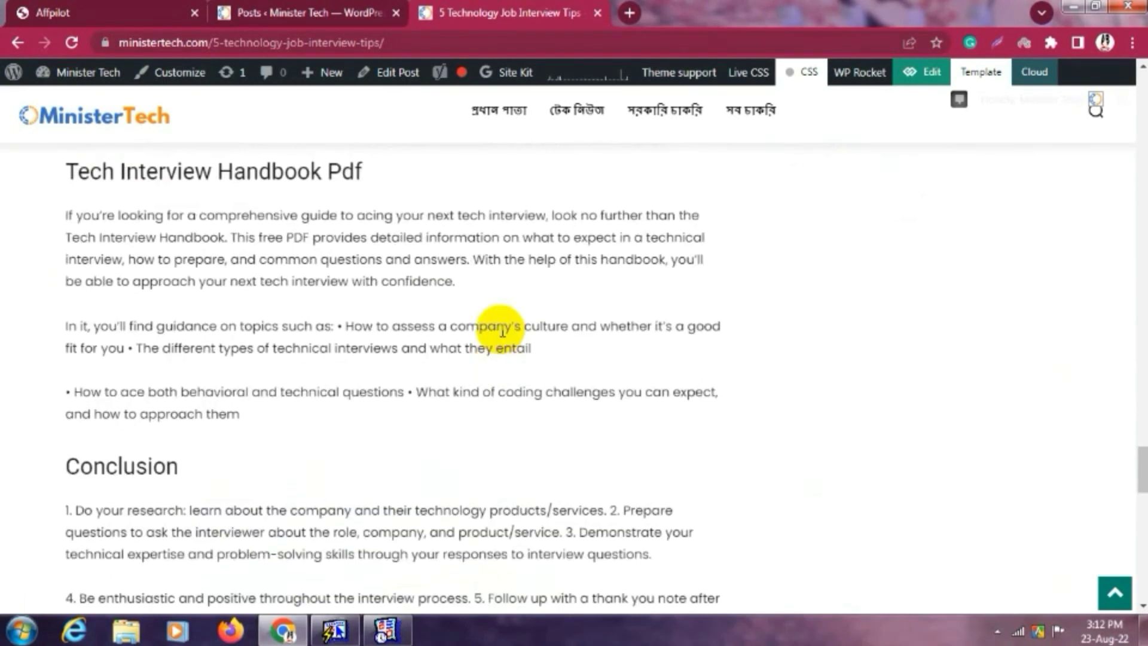
click(143, 13)
scroll(379, 258, up, 4)
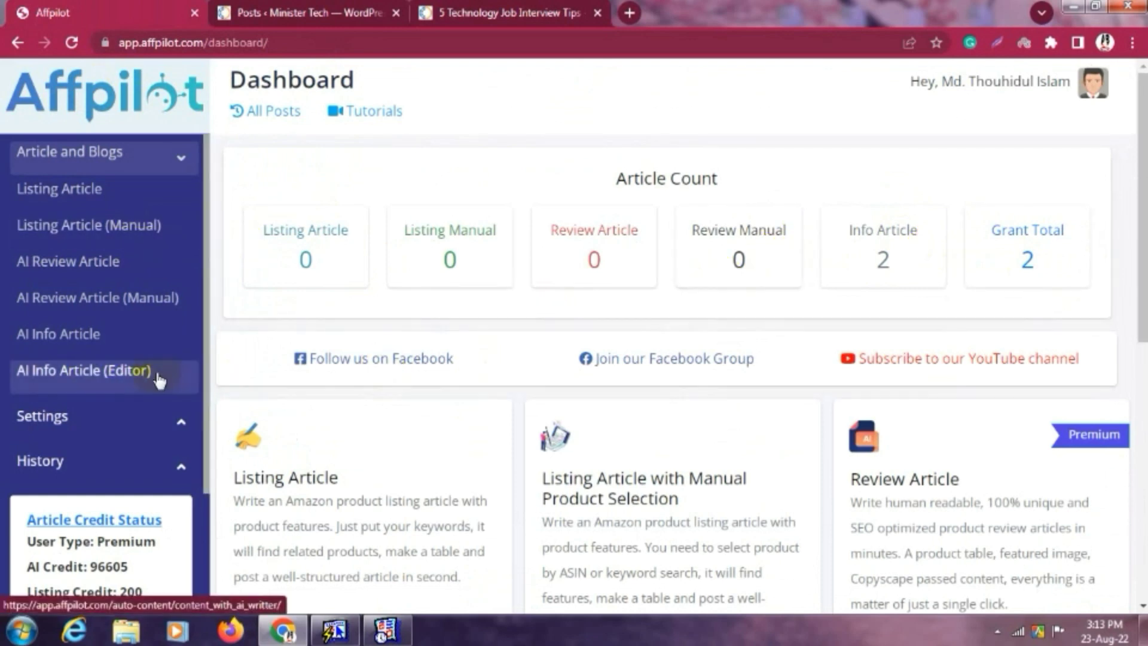
Open the AI Info Article editor form and confirm the Long Form type and Format-1 post format.
click(122, 377)
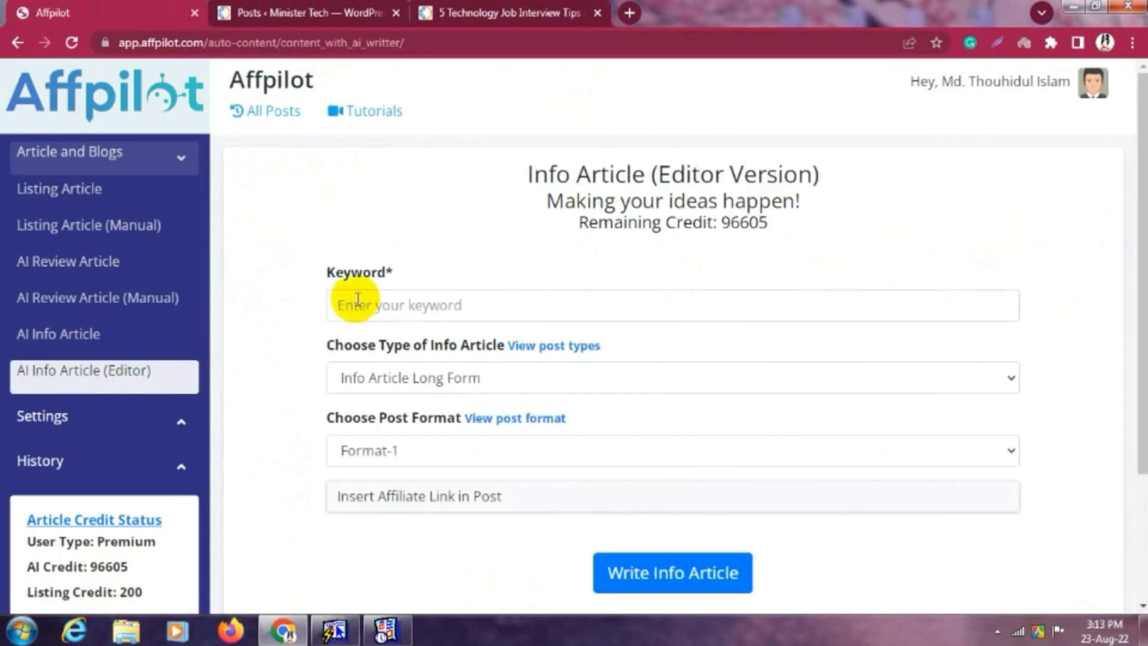
click(393, 301)
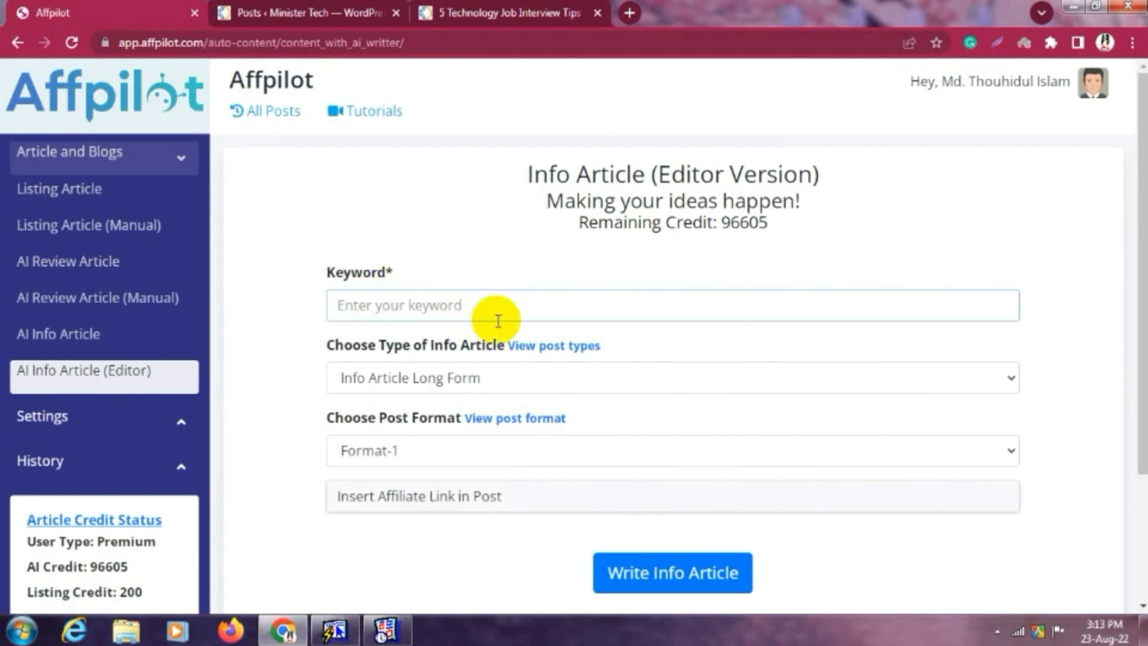
click(449, 377)
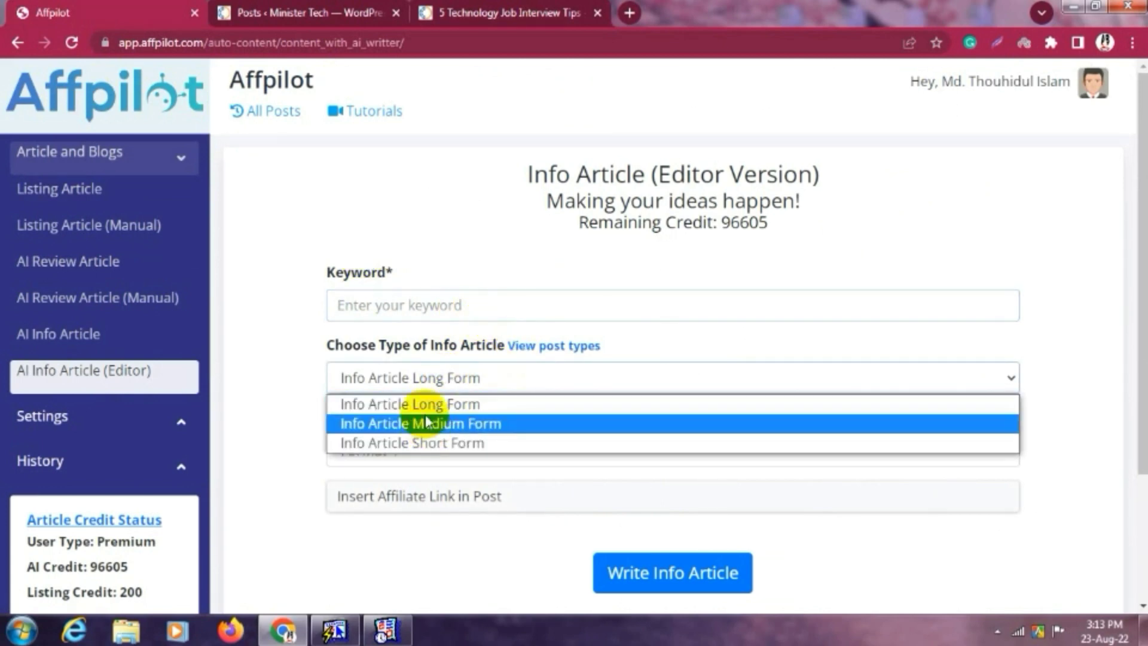
click(296, 391)
click(442, 472)
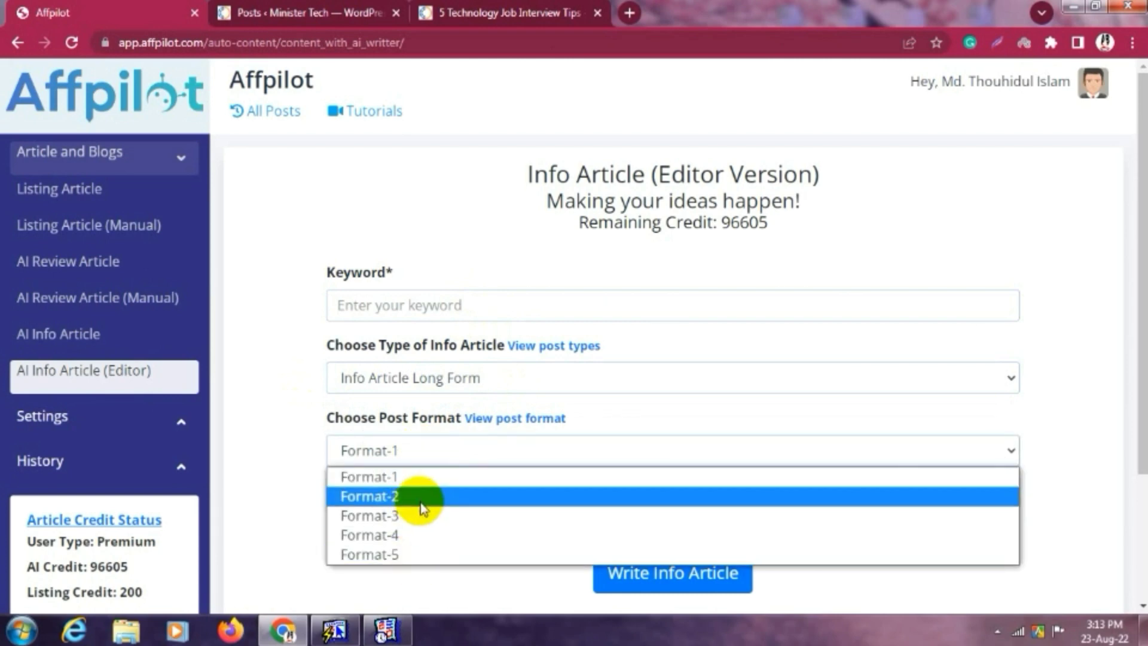
click(308, 460)
Review the affiliate link options, then check the remaining credit of 96605.
click(436, 502)
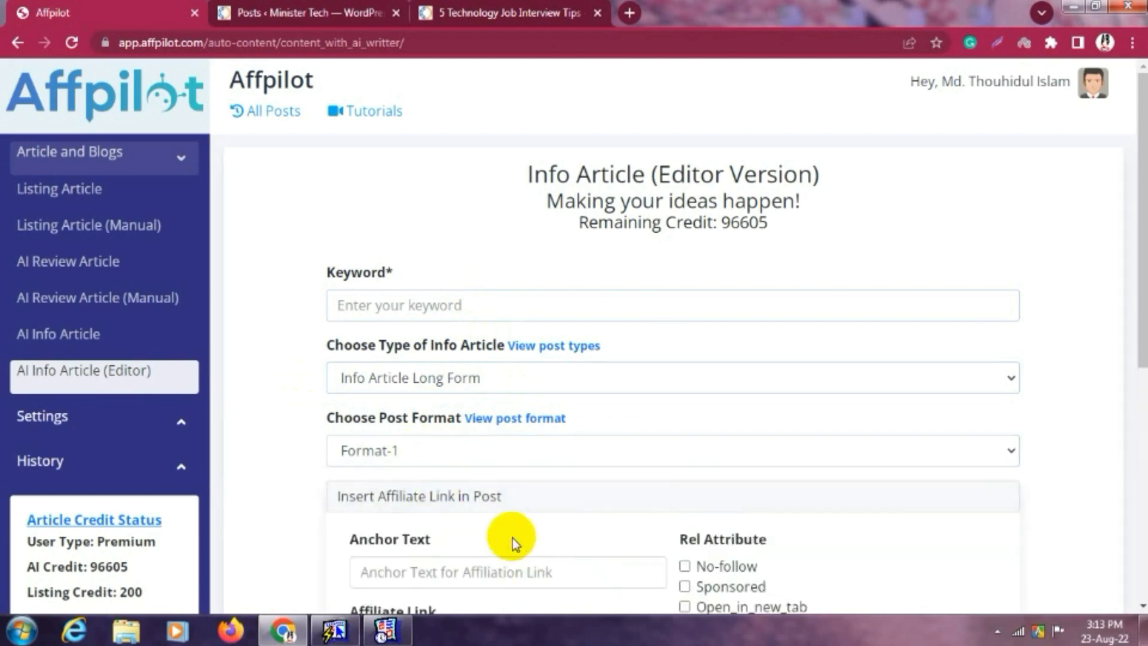
scroll(512, 538, down, 4)
scroll(527, 381, up, 4)
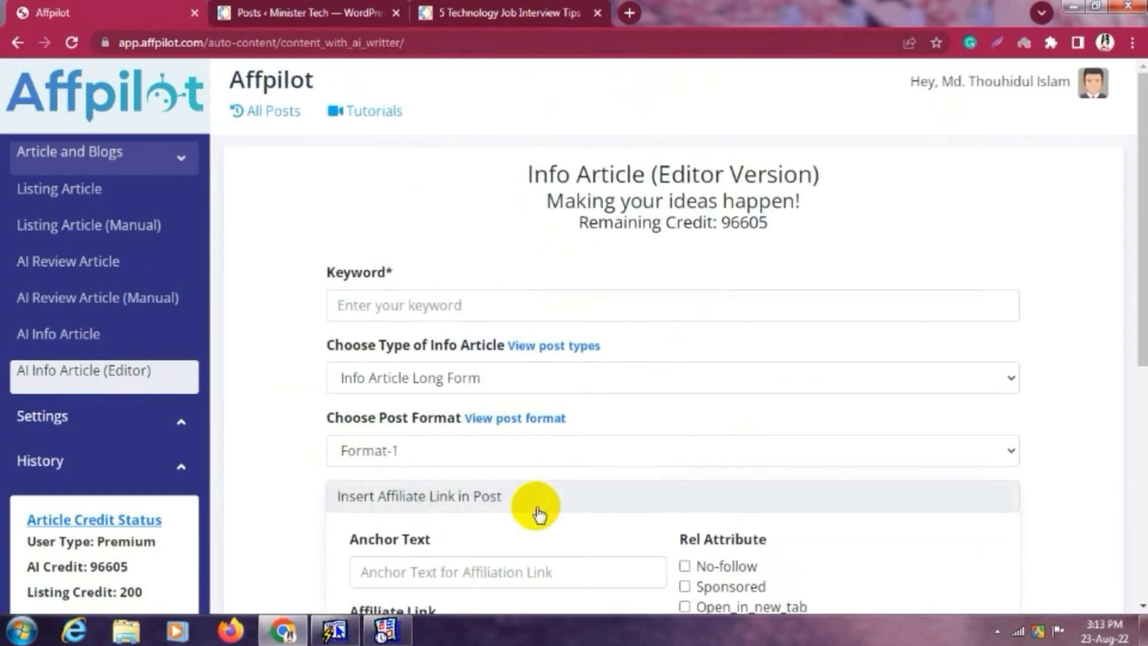
click(536, 505)
scroll(925, 375, down, 3)
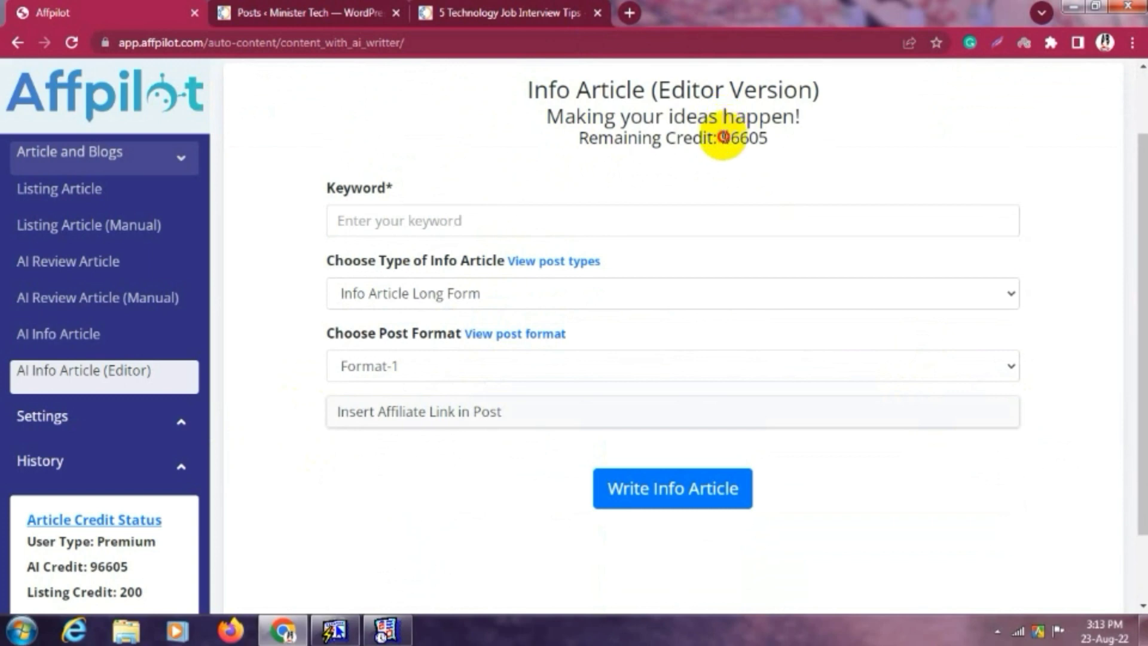
drag(722, 137, 811, 140)
click(812, 140)
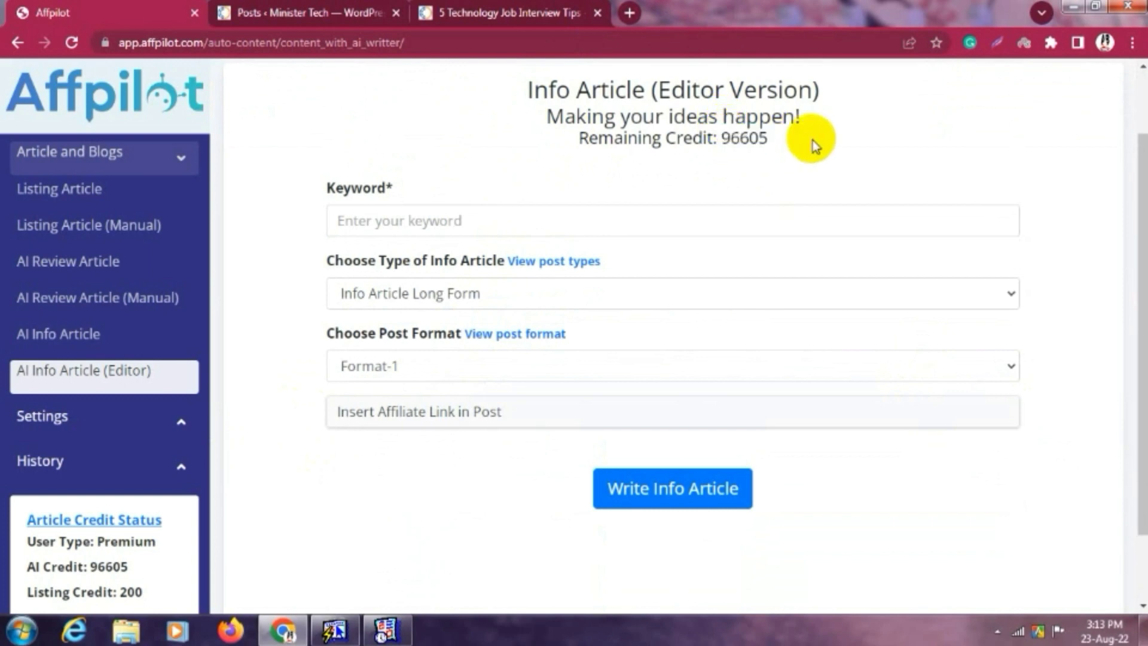